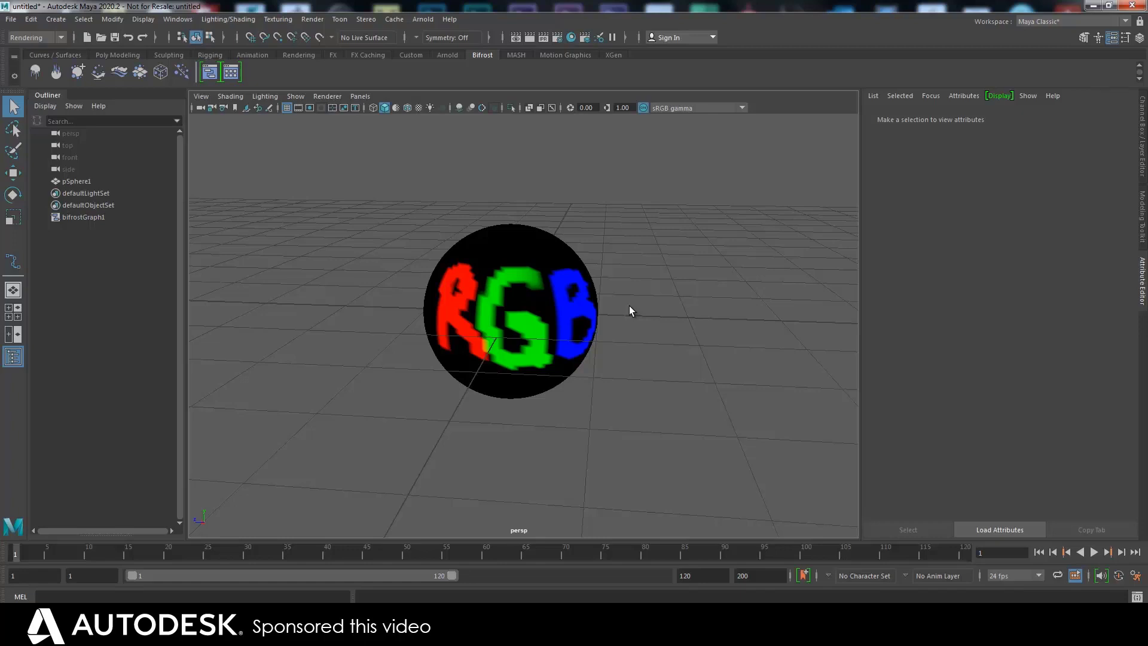
Step: Examine the painted sphere's vertices up close in component selection mode and return to object selection
left_click(501, 249)
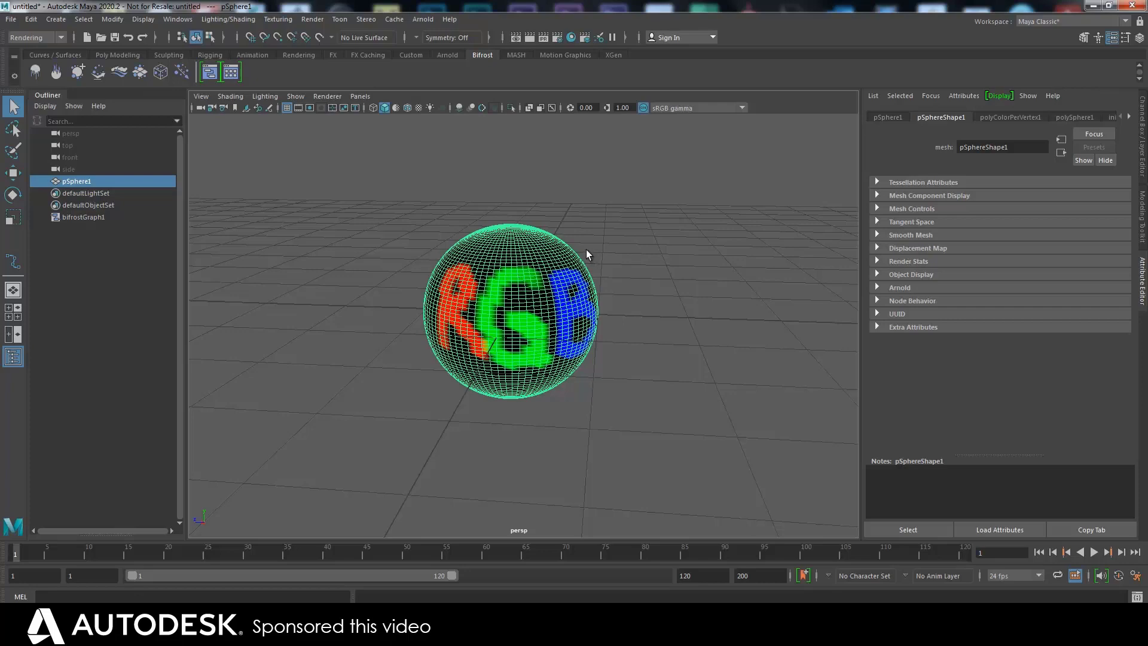
left_click_drag(632, 266, 612, 320, "alt")
right_click_drag(612, 321, 548, 529, "alt")
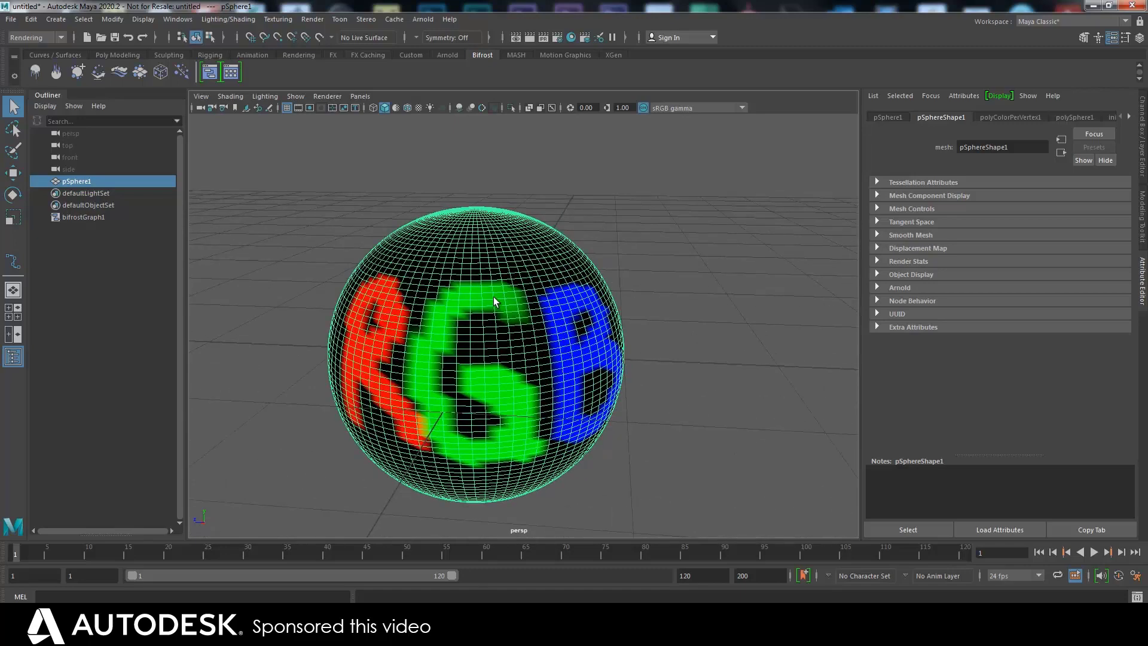
key("F8")
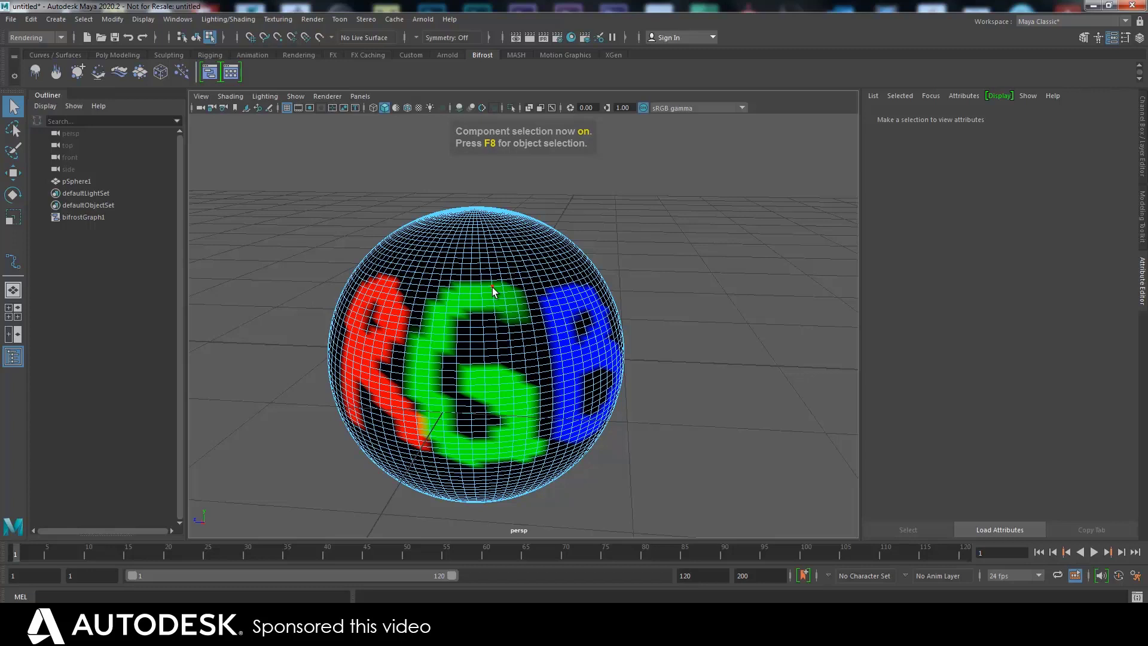
left_click(491, 287)
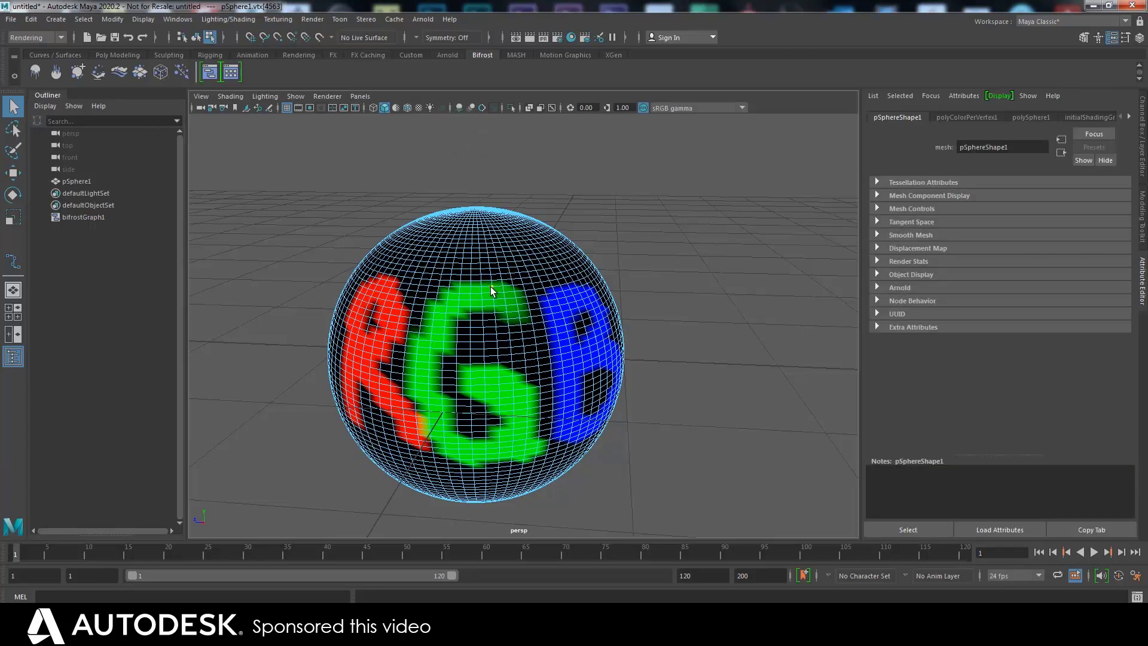
left_click(616, 208)
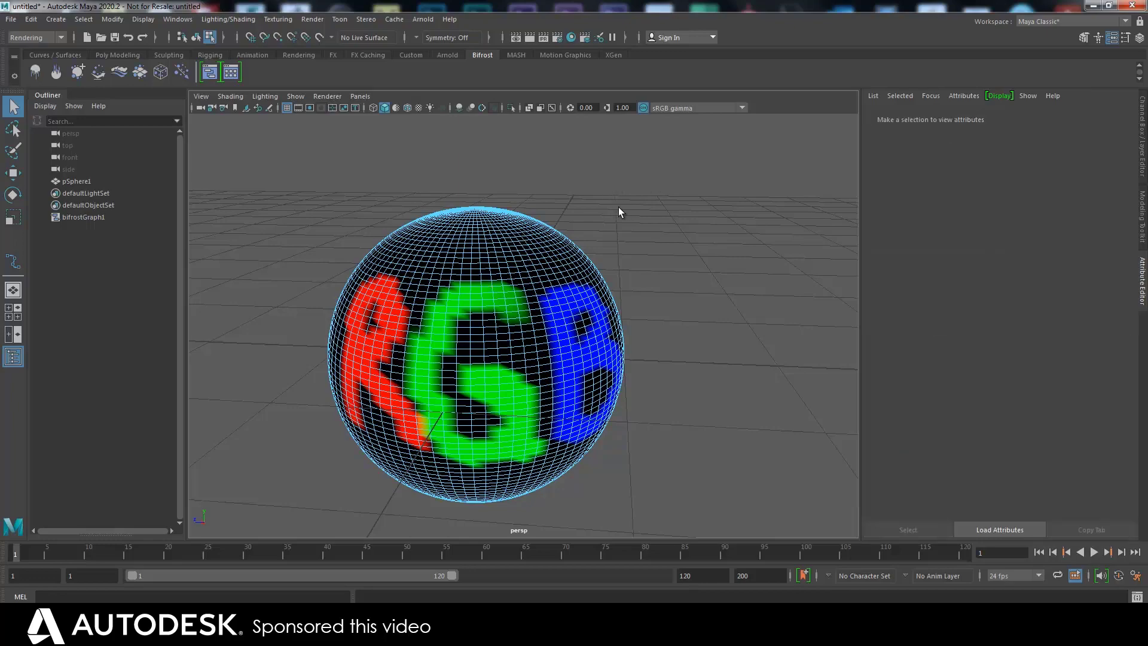
right_click_drag(654, 264, 520, 277, "alt")
left_click_drag(597, 253, 617, 240, "alt")
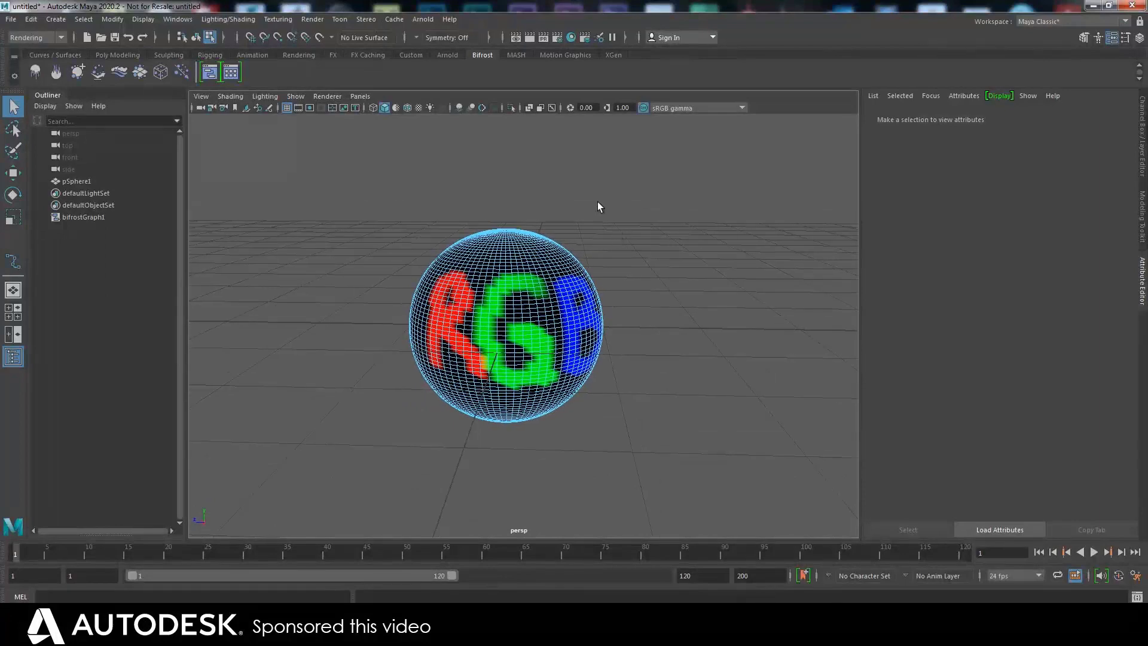
key("F8")
Step: Examine the RGB lettering painted on the sphere with its wireframe highlight on and off
left_click(651, 215)
left_click(520, 236)
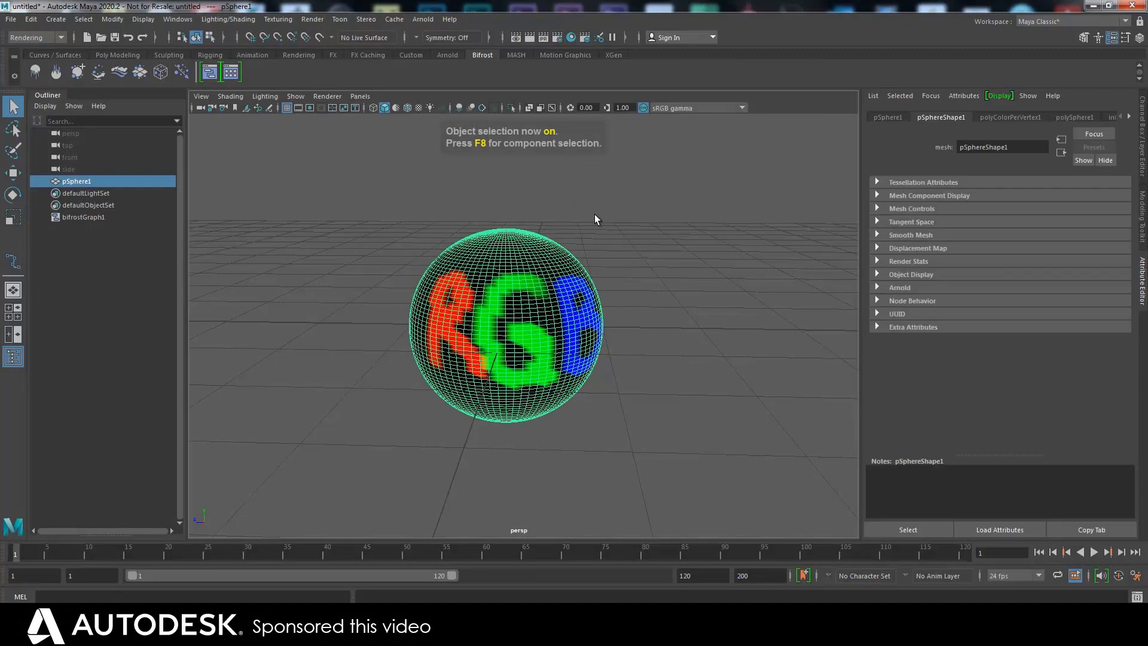
left_click(677, 217)
left_click(505, 272)
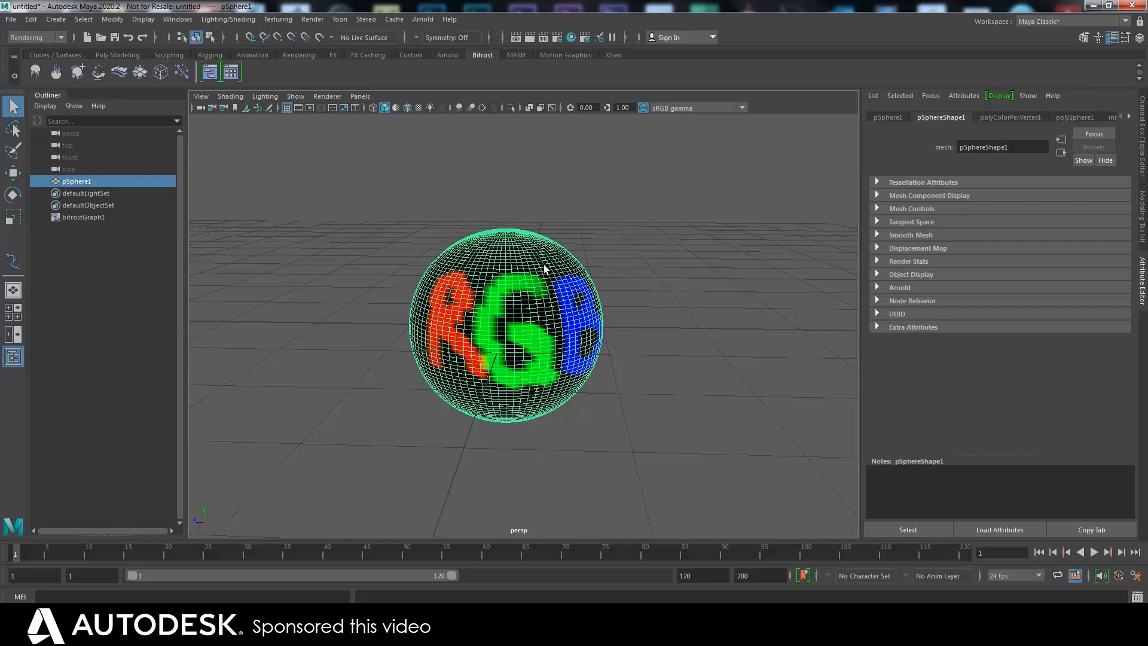
left_click(575, 227)
left_click(559, 252)
left_click_drag(596, 241, 522, 297)
right_click_drag(522, 297, 425, 479, "alt")
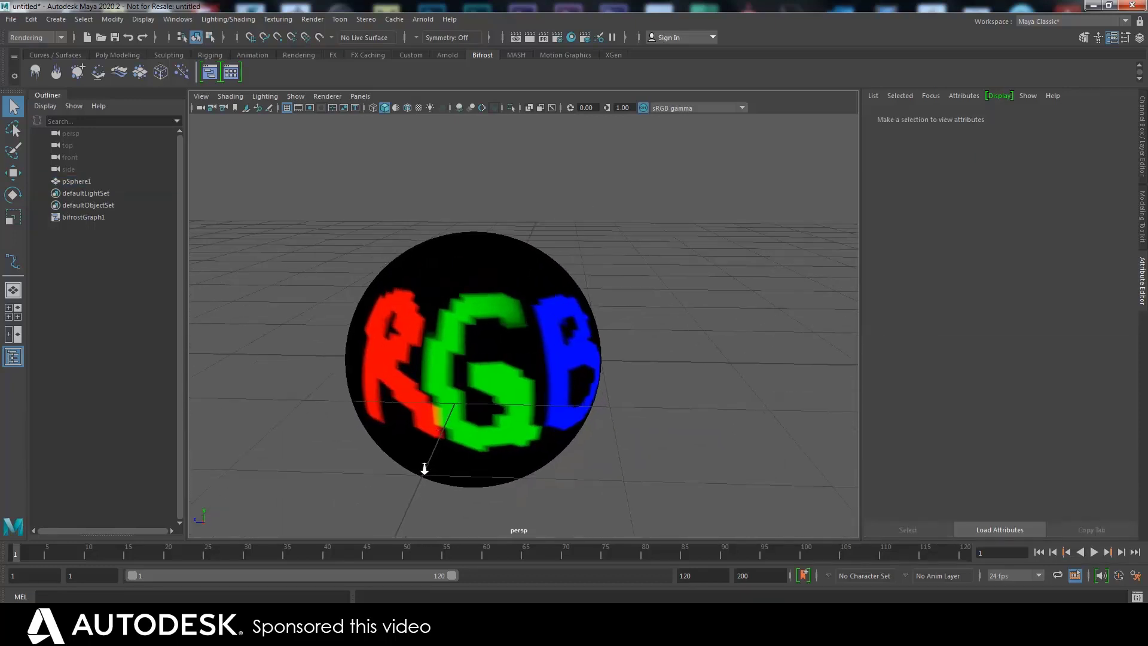
left_click_drag(425, 479, 502, 300, "alt")
left_click(519, 268)
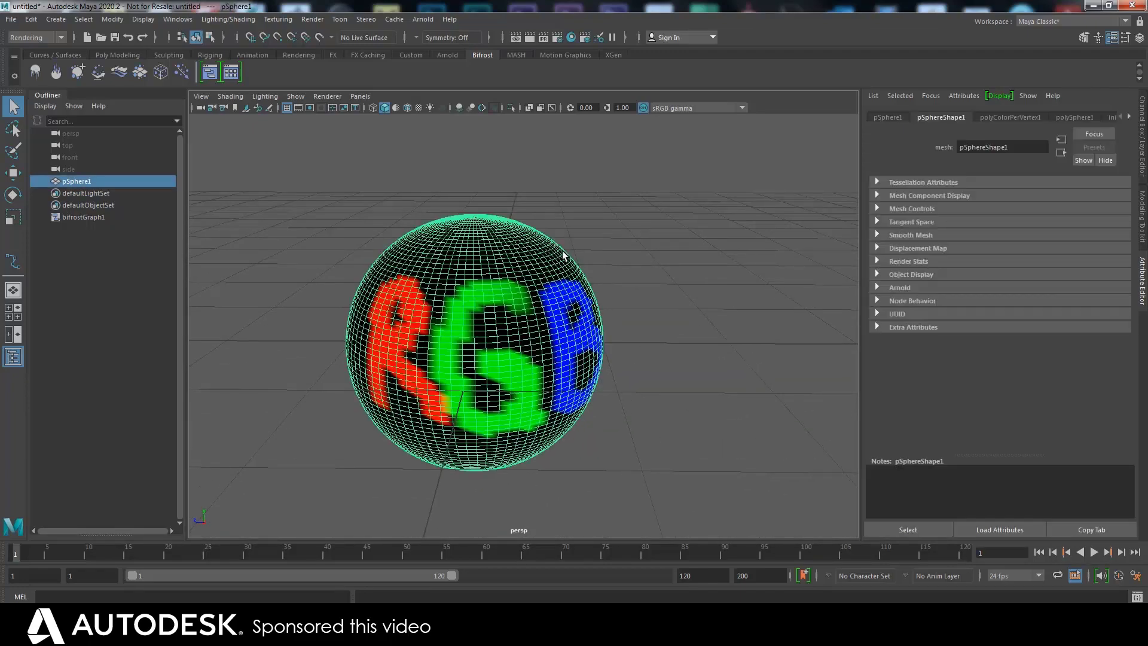
left_click(602, 250)
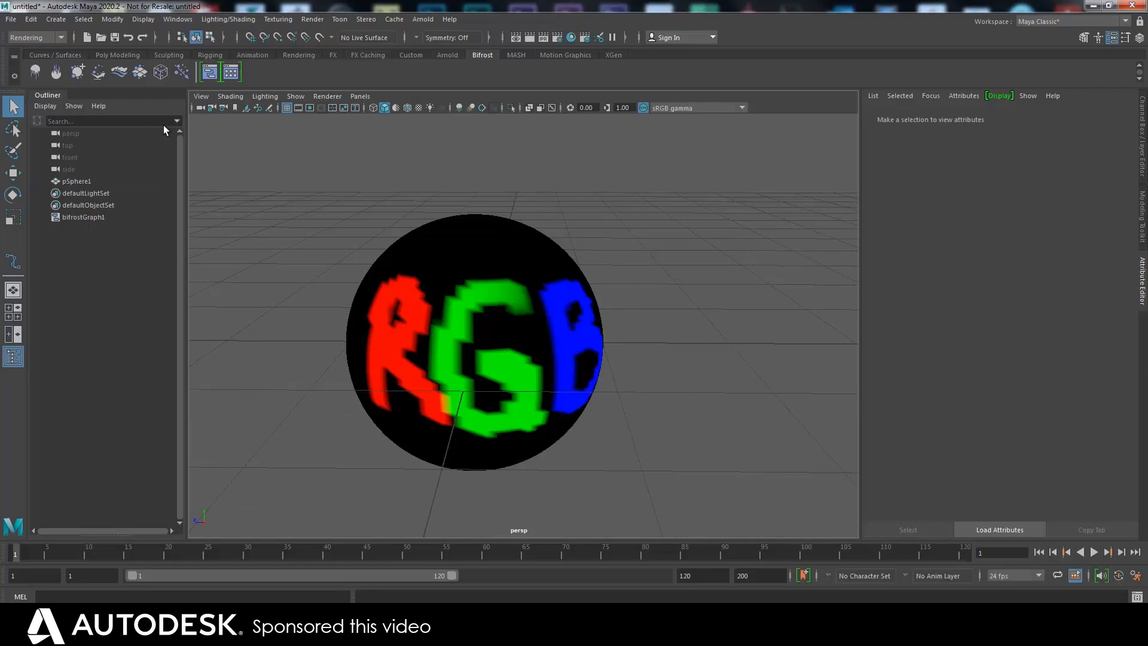
Step: Create a second polygon sphere at the origin and hide the painted pSphere1
left_click(117, 54)
left_click(34, 72)
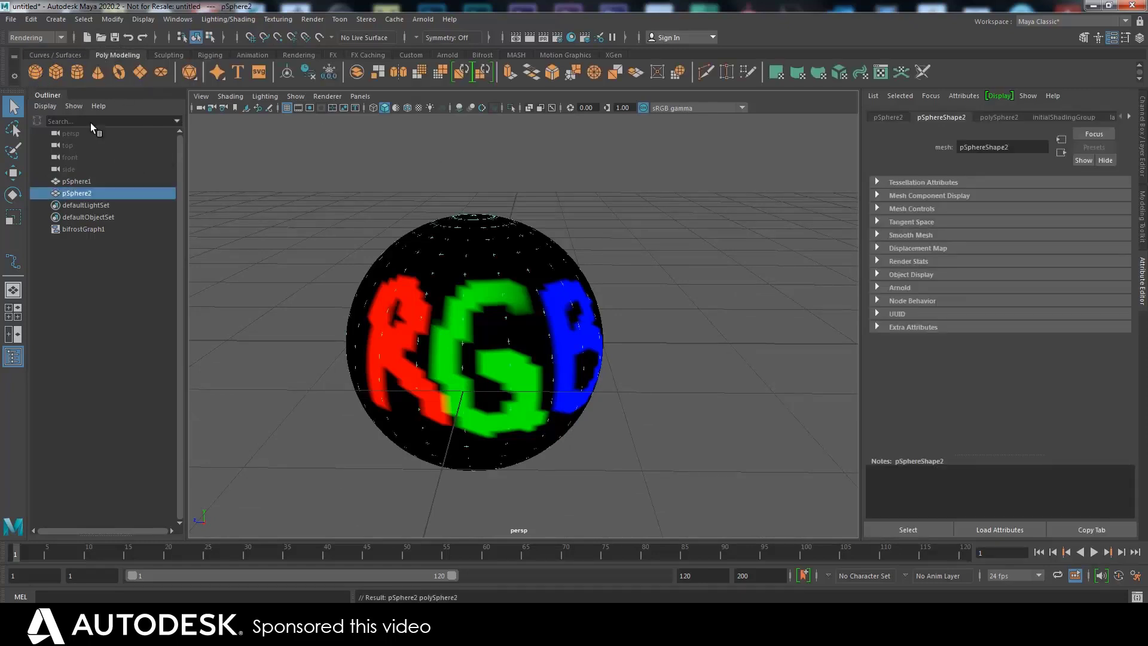
left_click(76, 181)
key("ctrl+h")
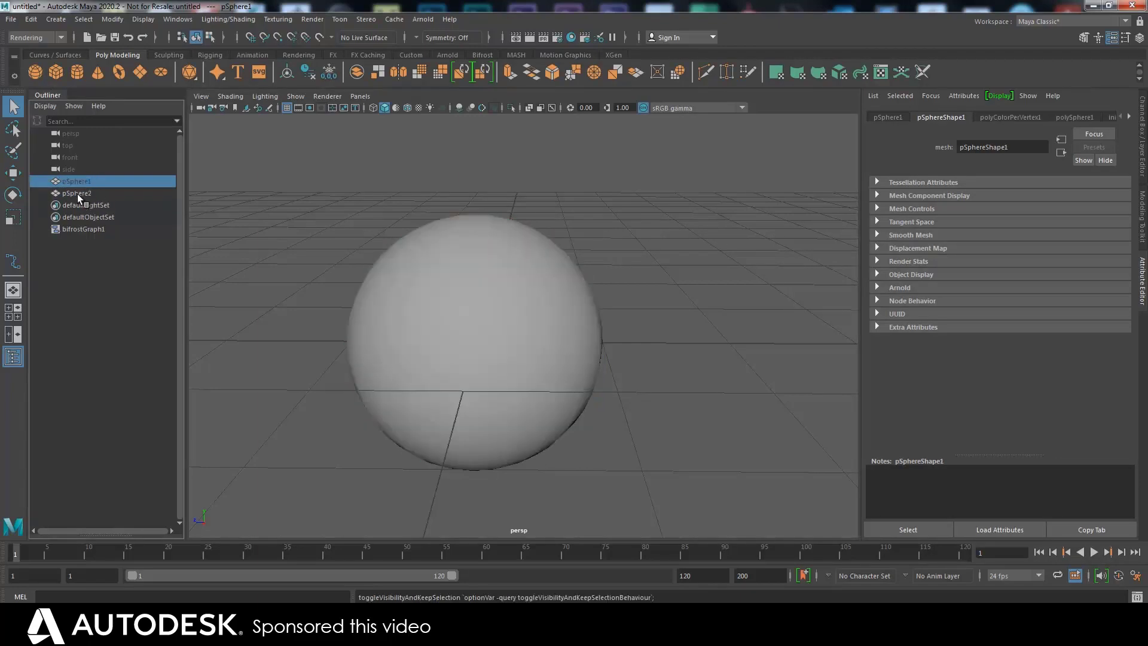
Step: Set pSphere2's Subdivisions Axis and Subdivisions Height both to 90
left_click(80, 193)
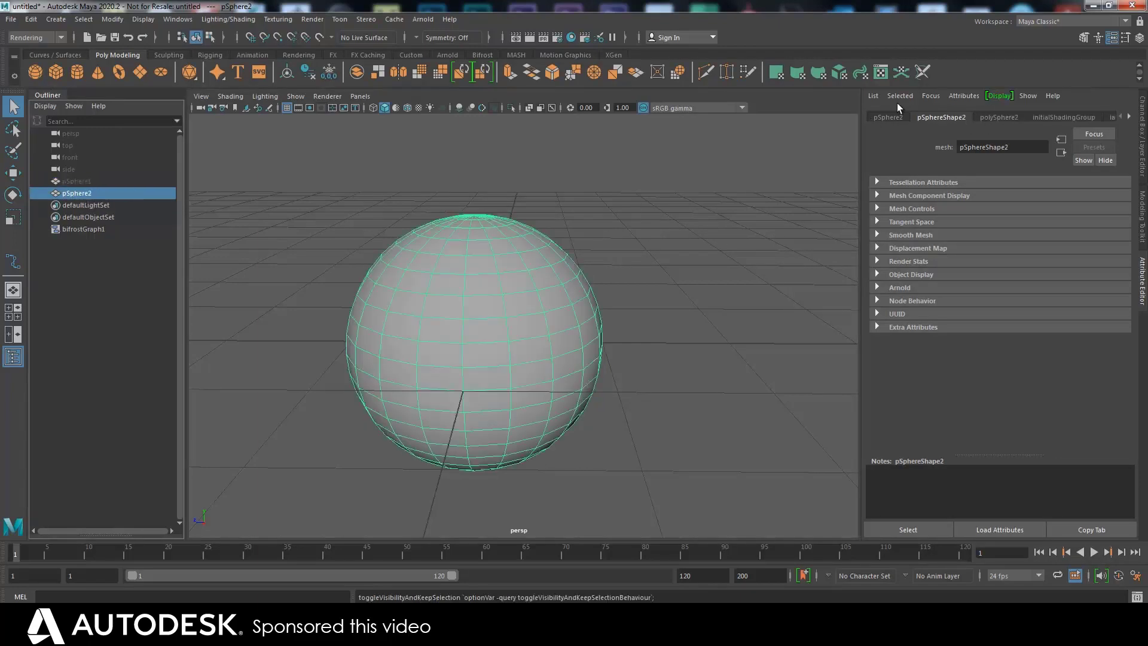
left_click(77, 181)
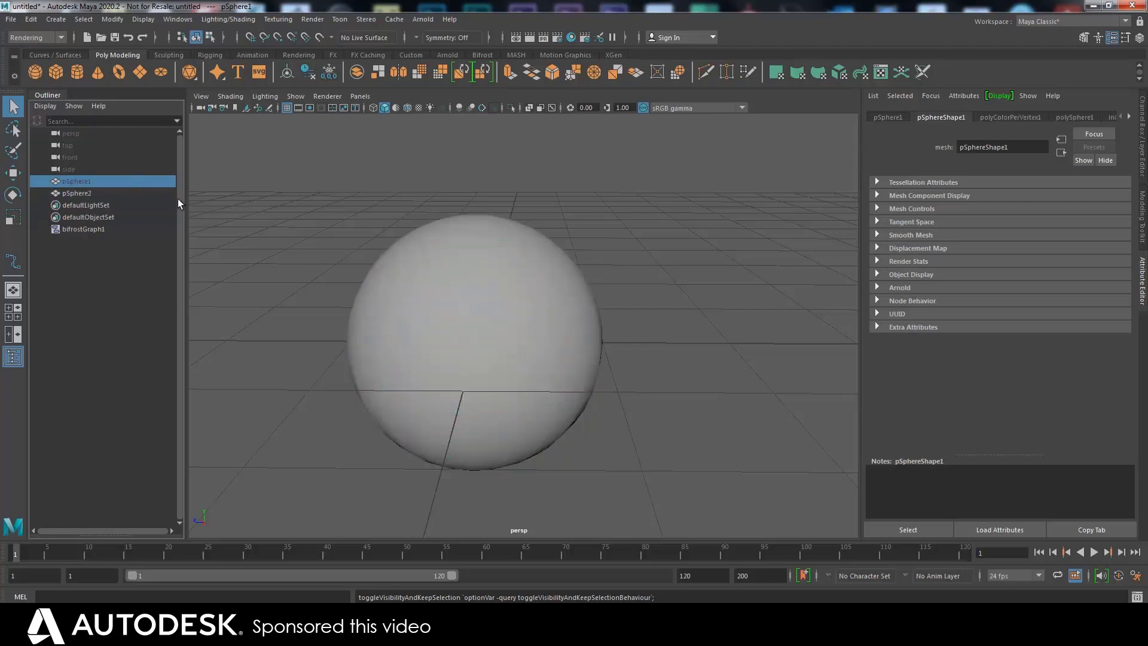
left_click(1060, 118)
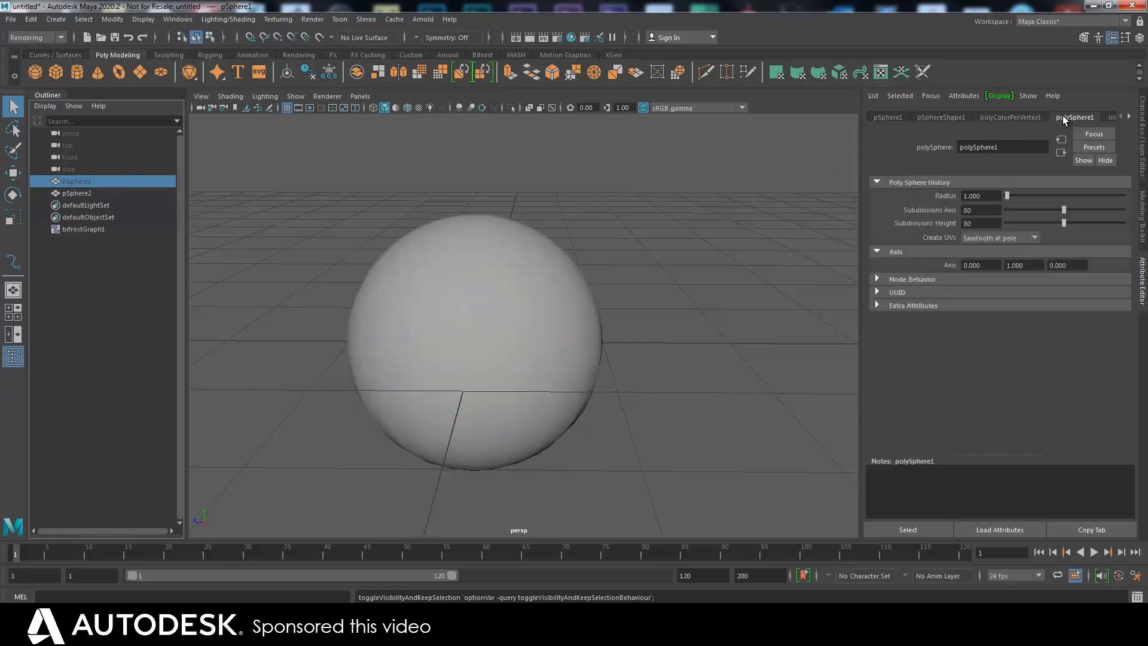
left_click(411, 263)
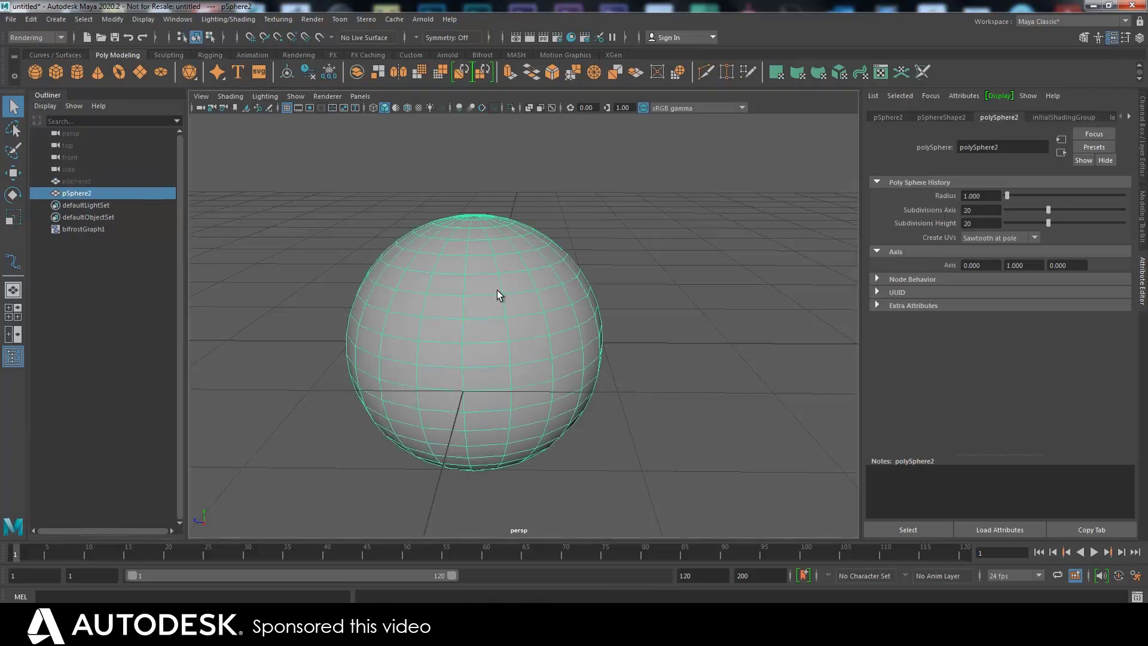
double_click(969, 210)
type("90")
left_click(983, 223)
type("90")
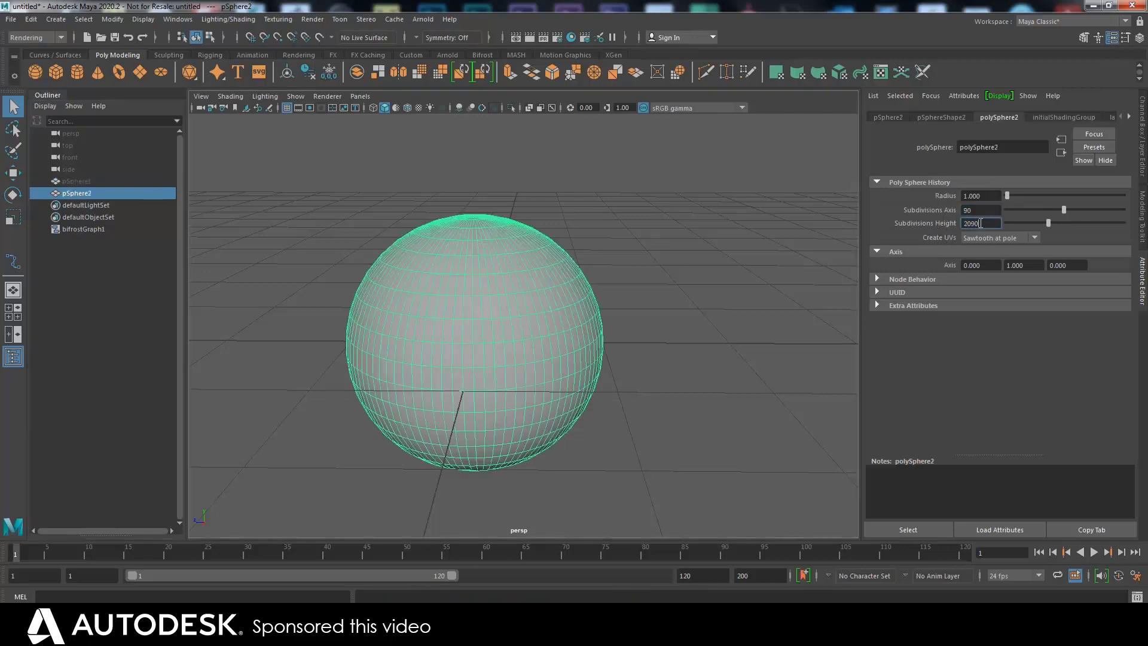
double_click(984, 223)
type("990")
key("BackSpace")
key("BackSpace")
type("0")
key("Return")
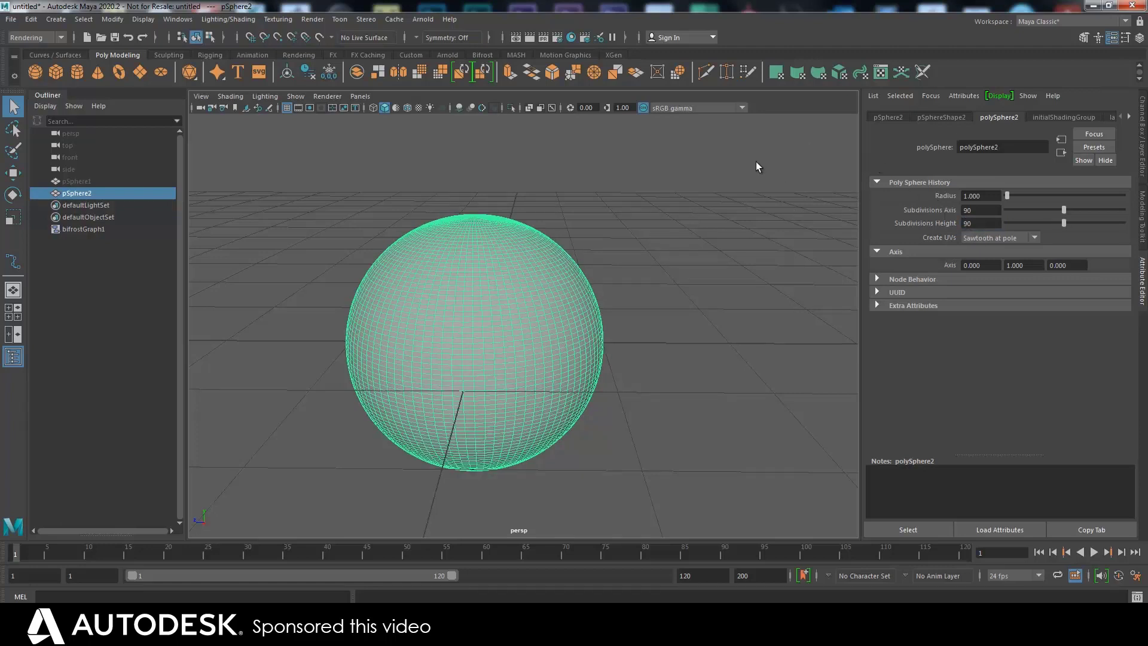
Step: Show the hidden pSphere1 again and select pSphere2
left_click(92, 180)
key("h")
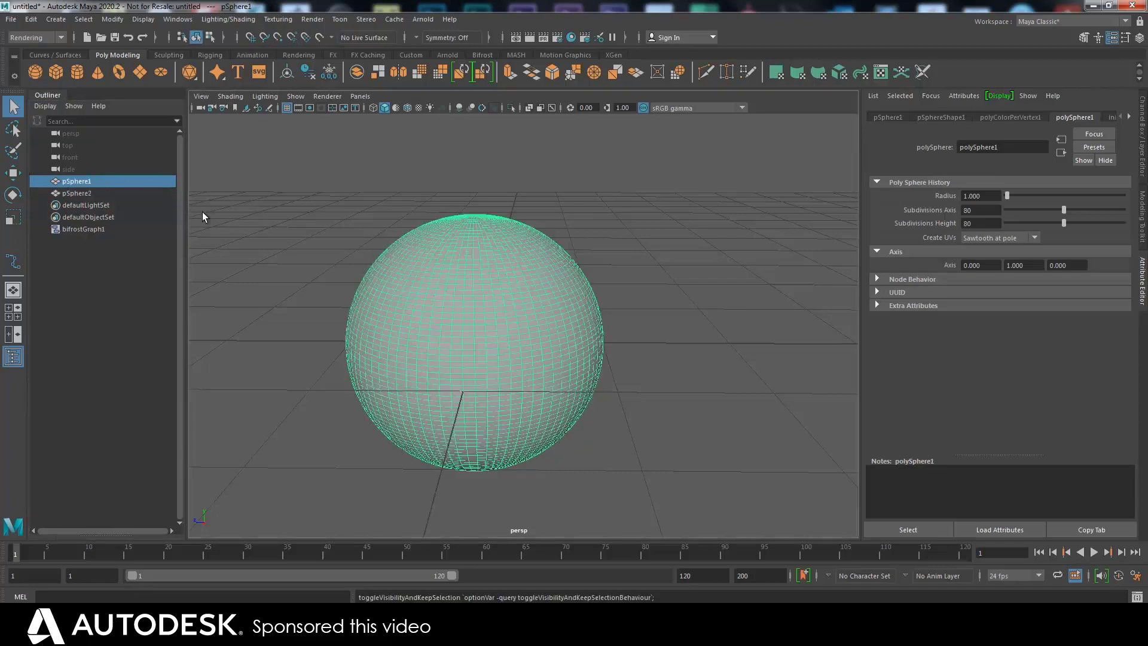
left_click(88, 195)
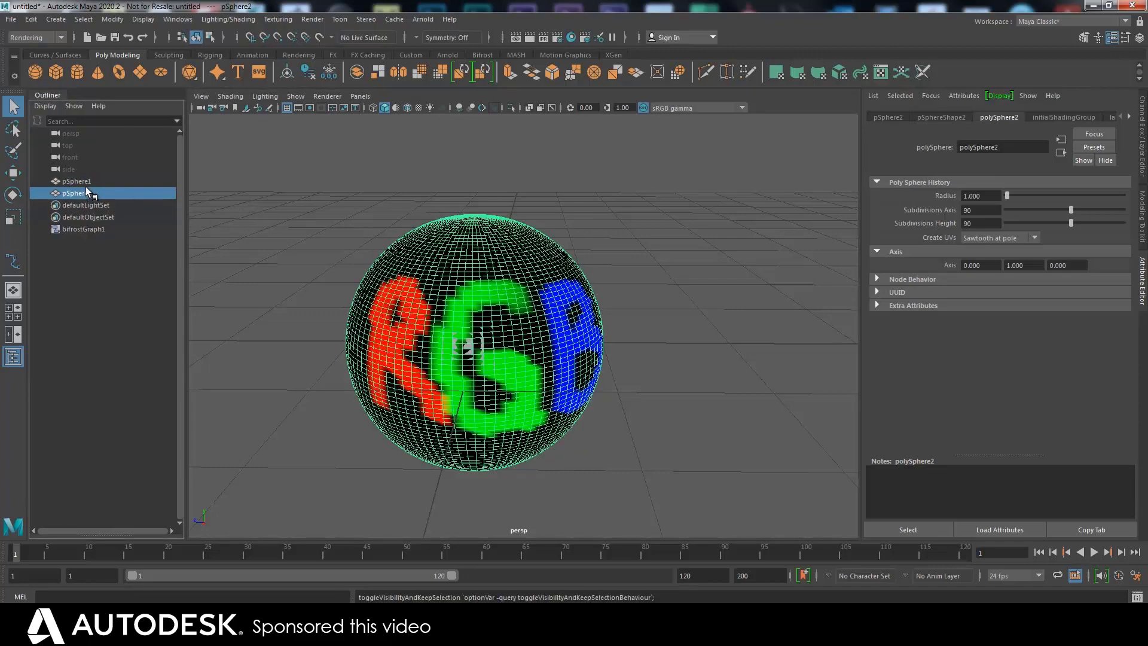
Step: Compare the two overlapping sphere meshes in wireframe display and return the viewport to smooth shading
left_click(201, 95)
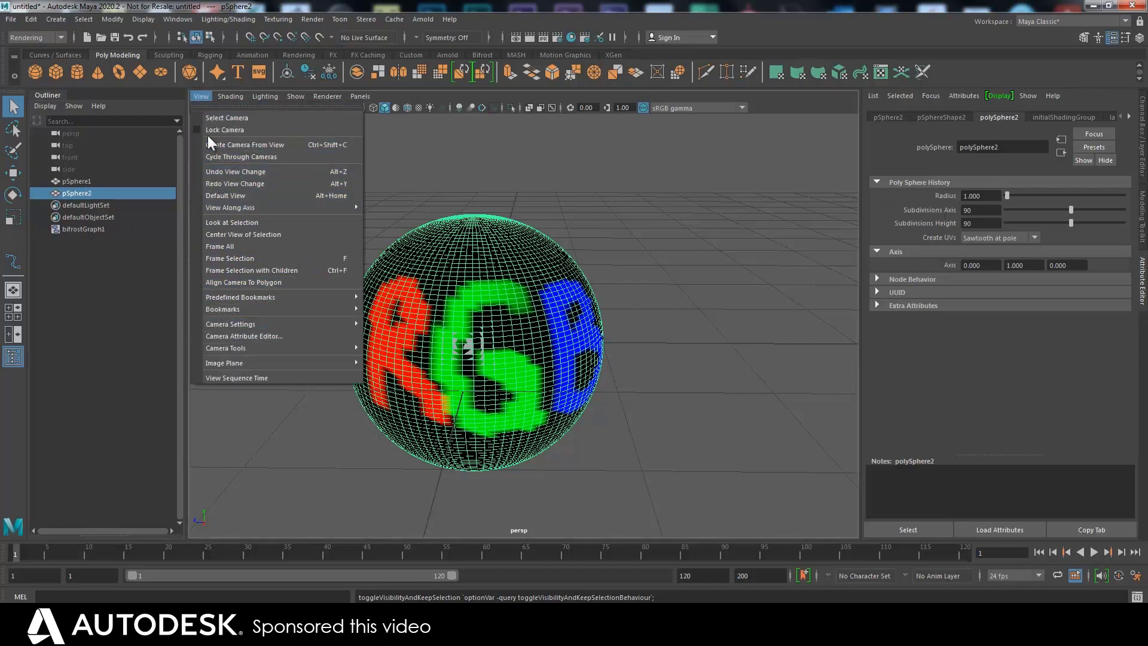
mouse_move(232, 93)
left_click(241, 118)
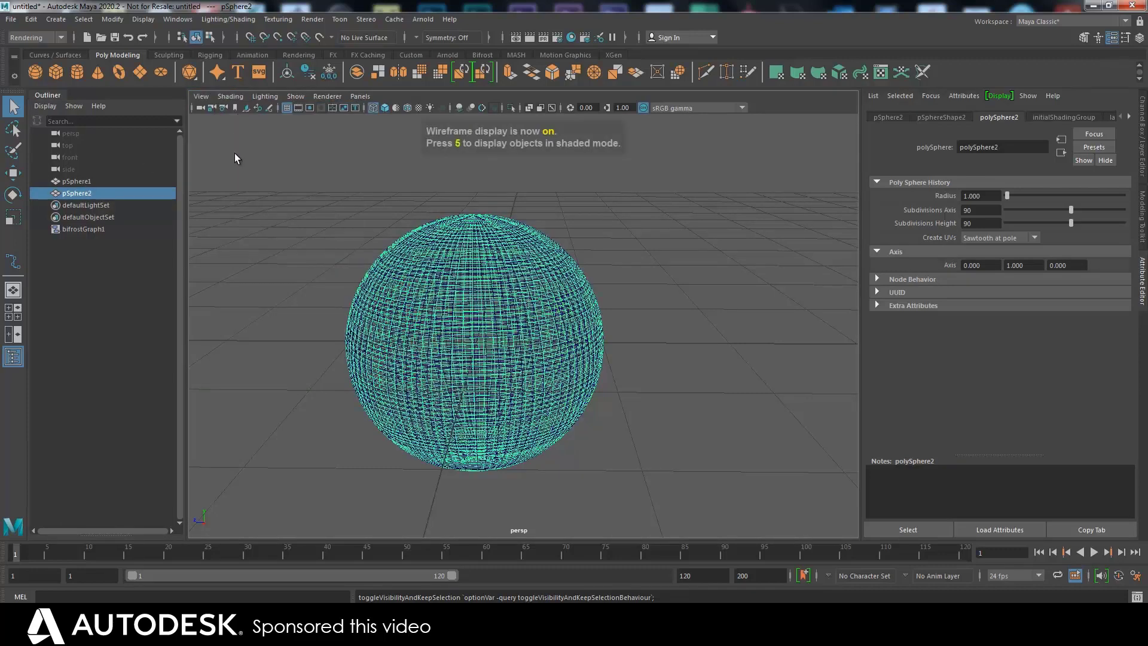
left_click_drag(609, 204, 579, 179, "alt")
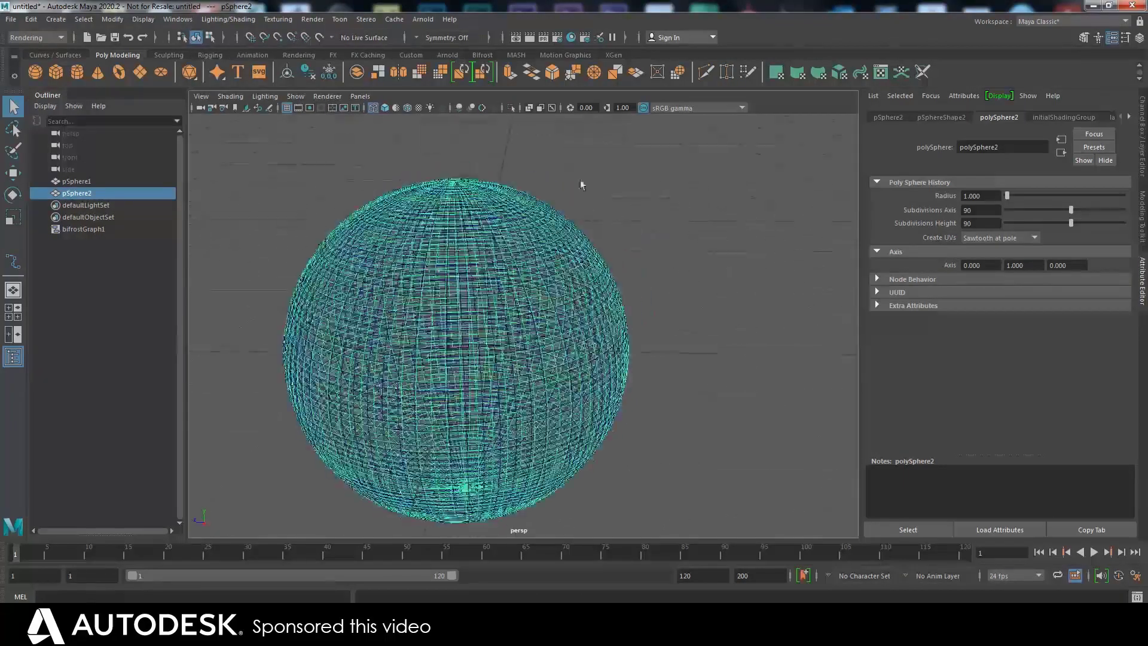
left_click(67, 181)
left_click(69, 191)
left_click(242, 95)
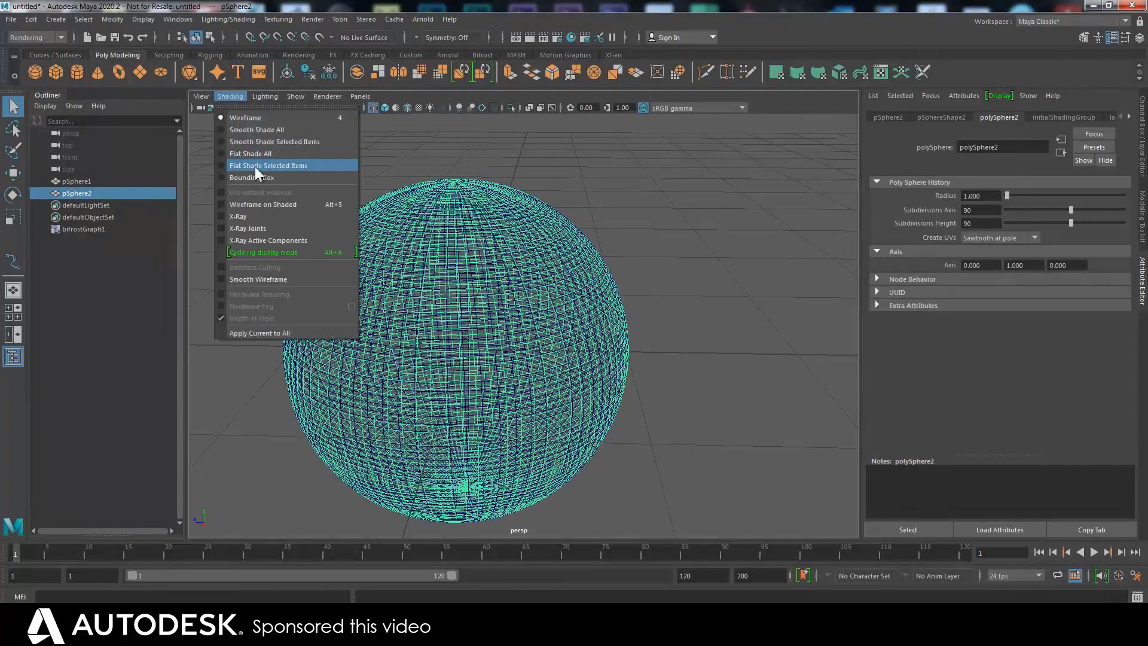
left_click(246, 129)
right_click_drag(722, 251, 544, 236, "alt")
left_click_drag(544, 237, 538, 218, "alt")
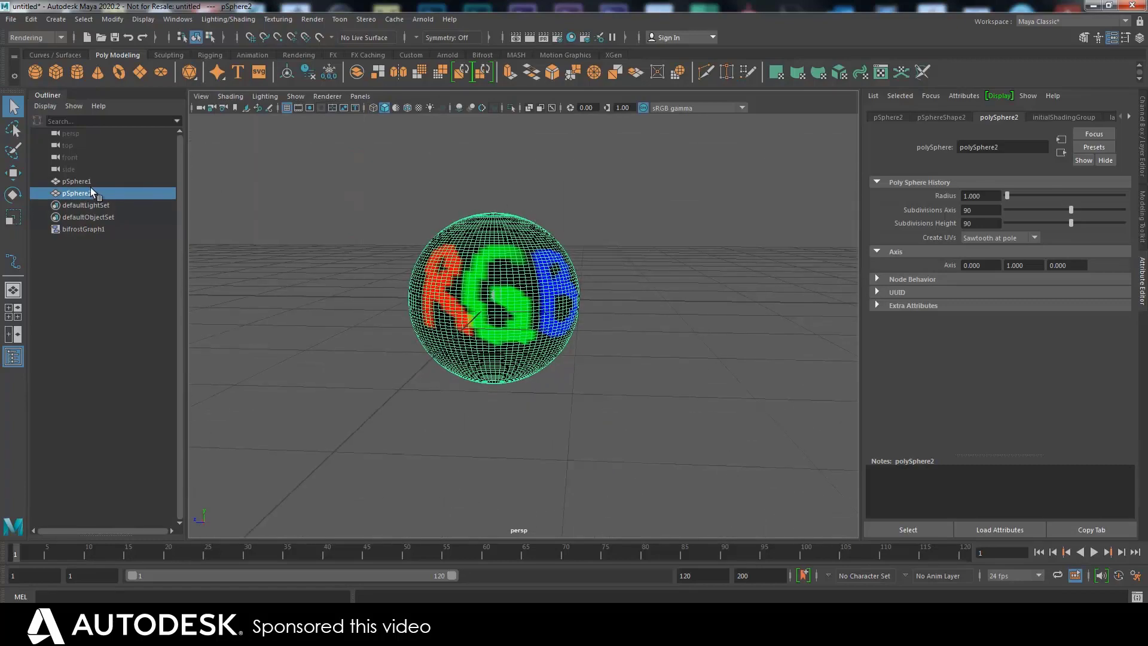
Step: Toggle pSphere1's visibility off and on to compare the plain sphere with the painted one
left_click(72, 193)
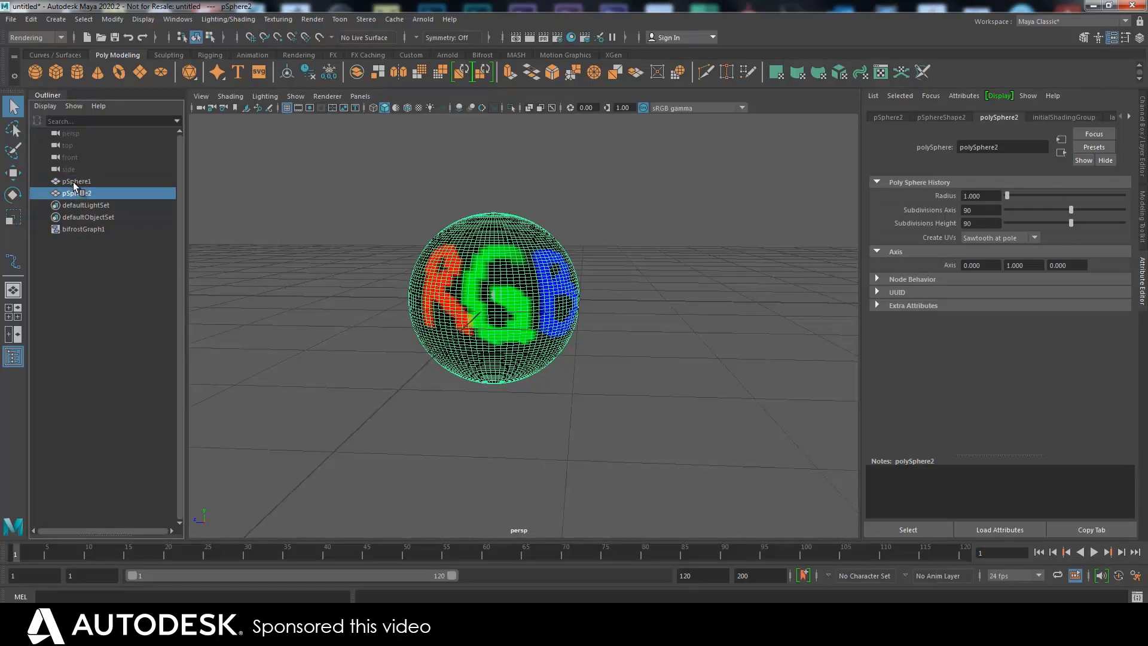
left_click(71, 181)
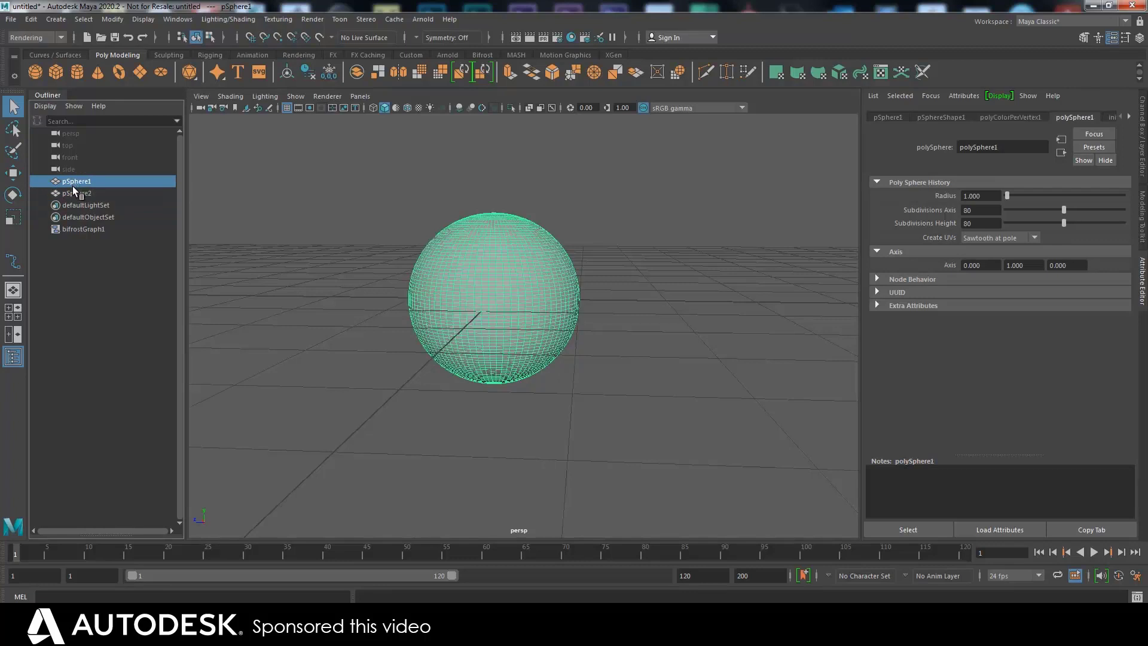
key("h")
left_click(74, 193)
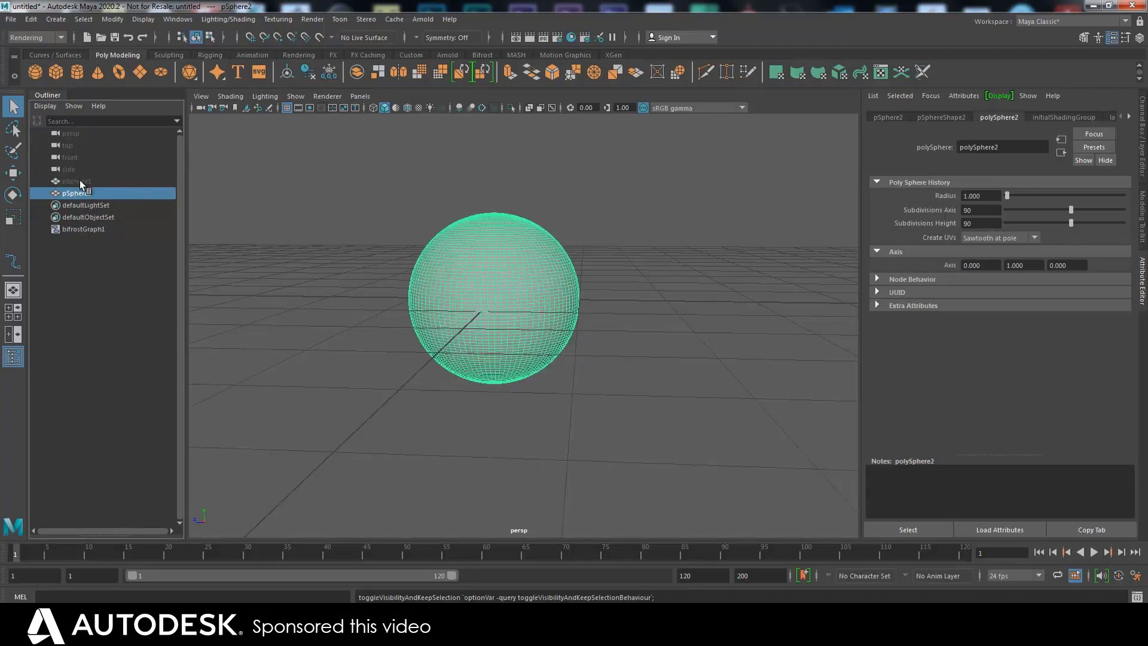
left_click(81, 181)
key("h")
left_click(84, 193)
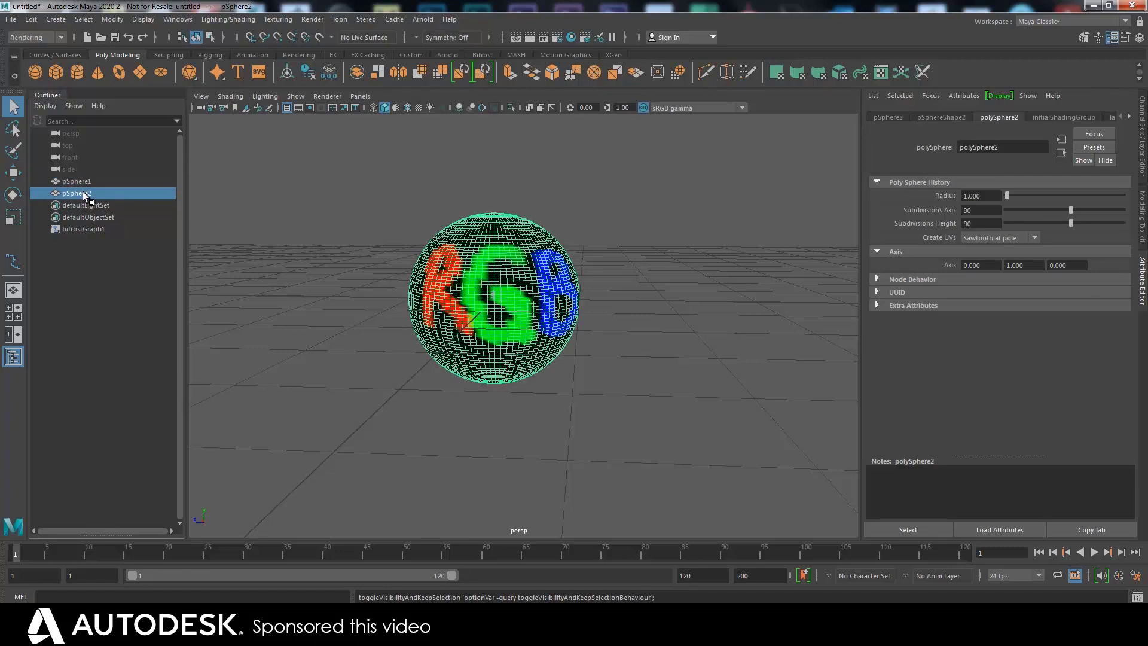
left_click_drag(87, 195, 88, 189)
left_click(334, 192)
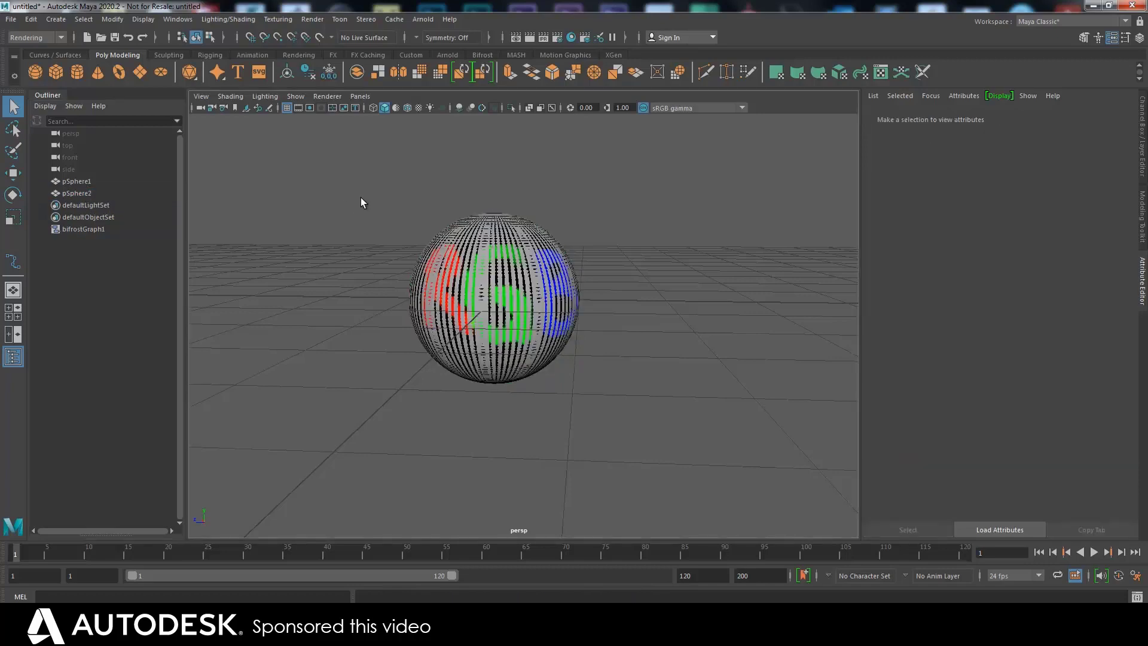
left_click_drag(362, 198, 294, 216, "alt")
middle_click_drag(330, 238, 303, 258, "alt")
Step: Delete the existing bifrostGraph1 and create a new graph in the Bifrost Graph Editor
left_click(80, 228)
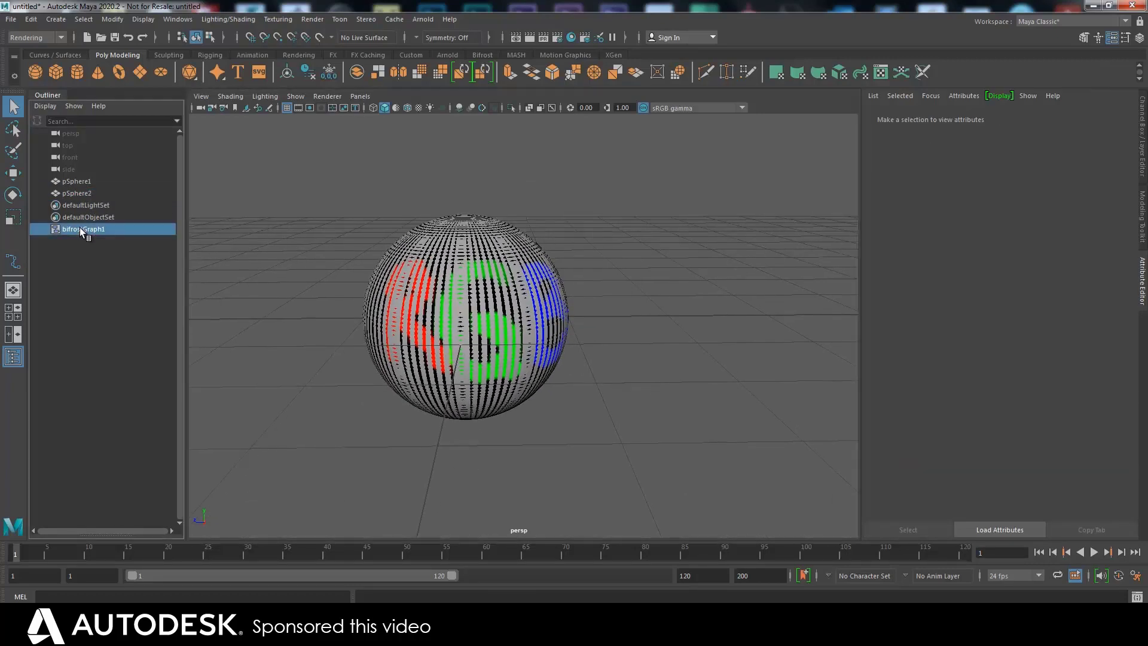
key("Delete")
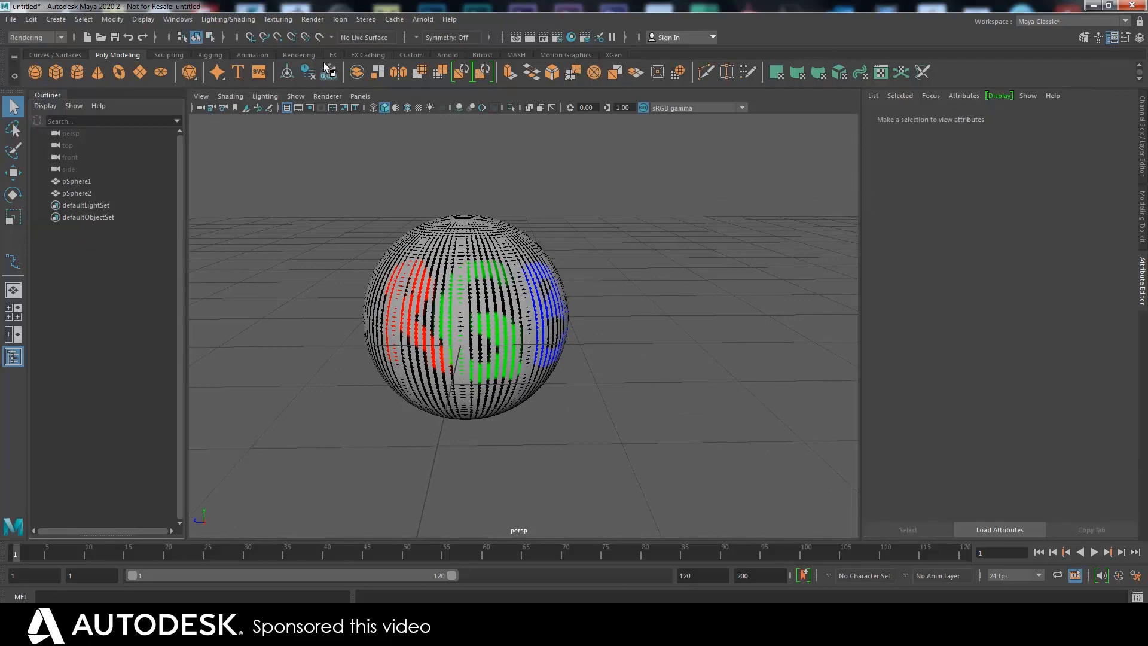
left_click(481, 55)
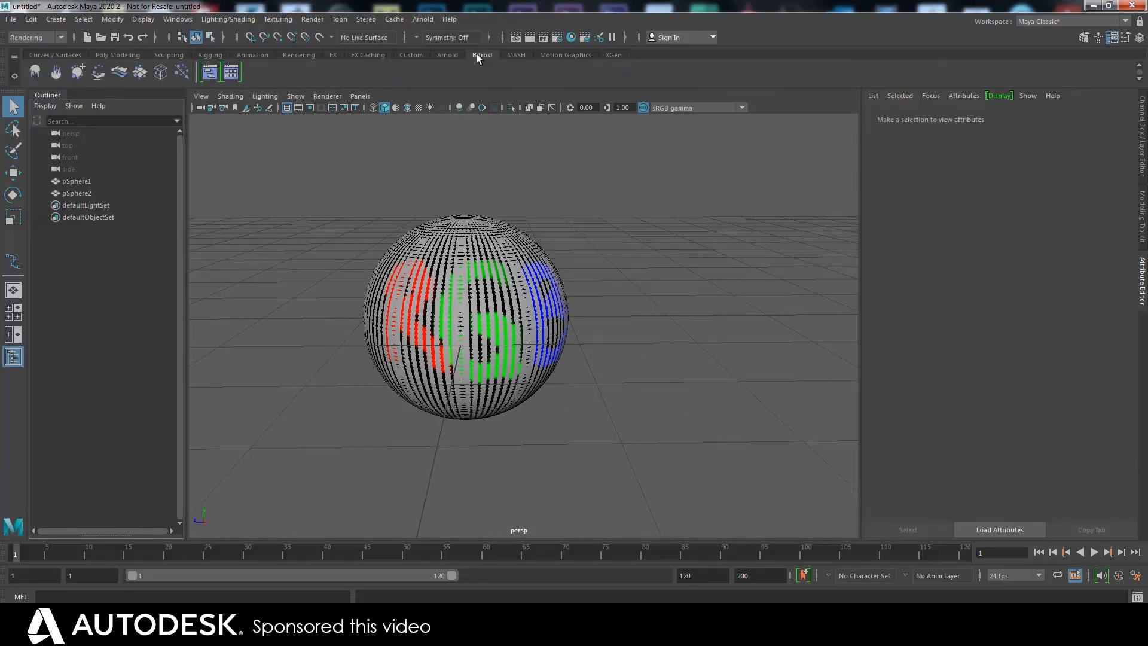
left_click(203, 74)
left_click_drag(402, 285, 464, 292)
left_click(426, 552)
Step: Bring the pSphere1 and pSphere2 meshes into bifrostGraph1 as input nodes, with pSphereShape1 placed above pSphereShape2
left_click(70, 192)
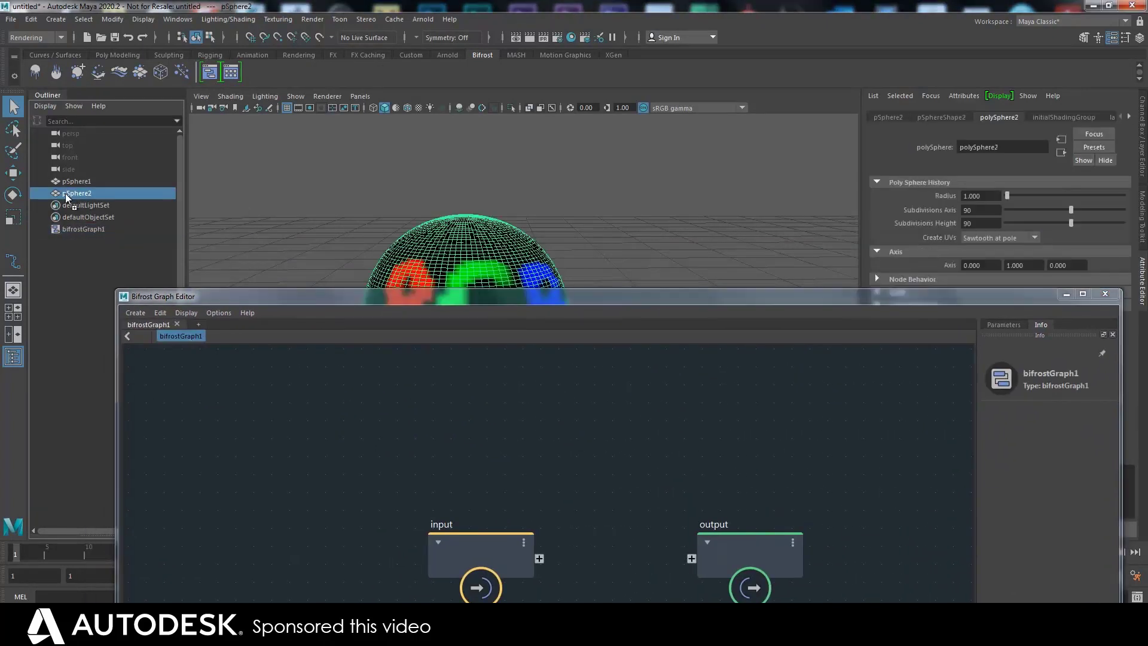
left_click_drag(70, 194, 220, 447)
left_click_drag(193, 490, 236, 513)
left_click(224, 406)
left_click_drag(225, 407, 244, 397)
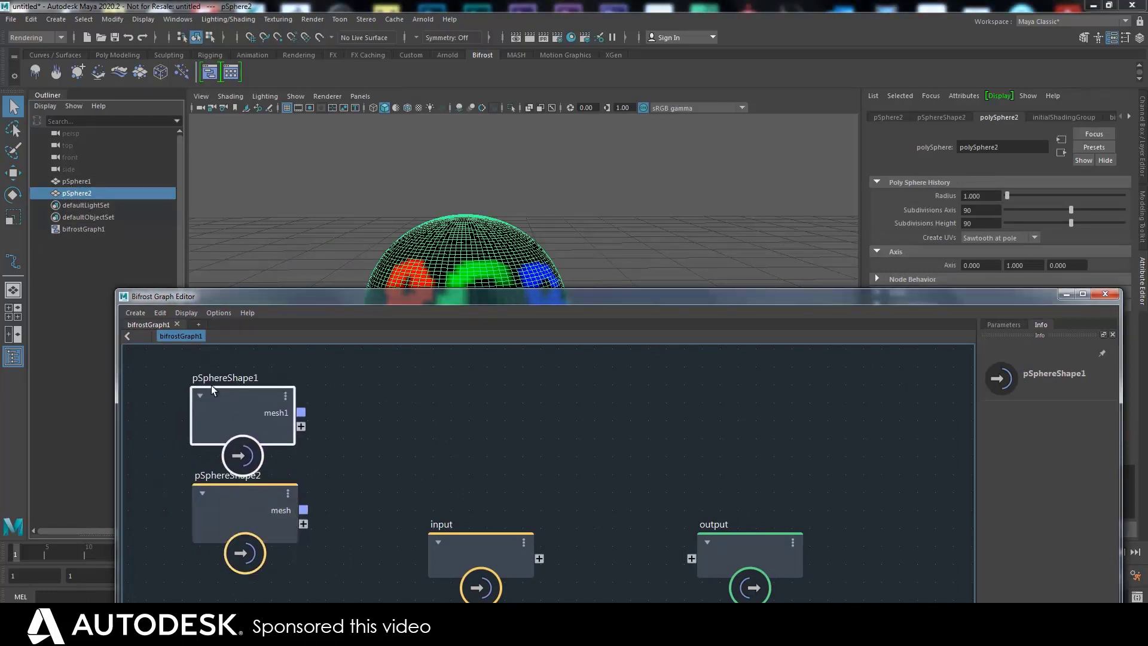
left_click_drag(412, 300, 414, 300)
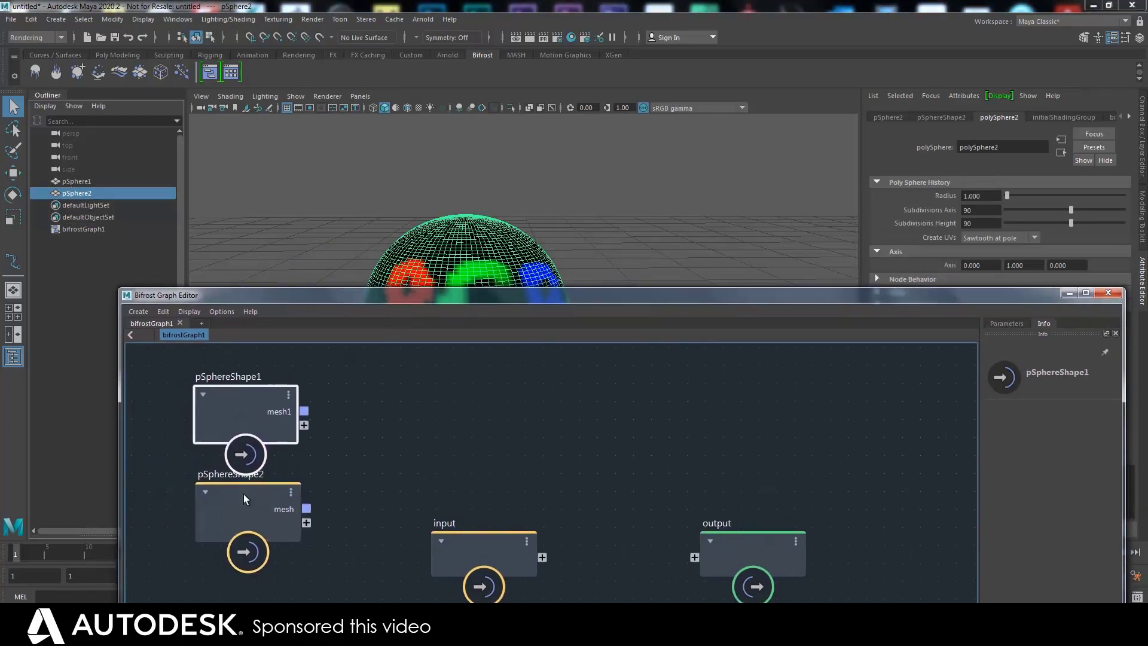
left_click(236, 522)
left_click_drag(235, 521, 237, 524)
Step: Delete the graph's empty default input node and move the output node farther away to make room
left_click_drag(489, 299, 523, 285)
left_click_drag(505, 534, 559, 489)
key("Delete")
left_click_drag(769, 533, 909, 485)
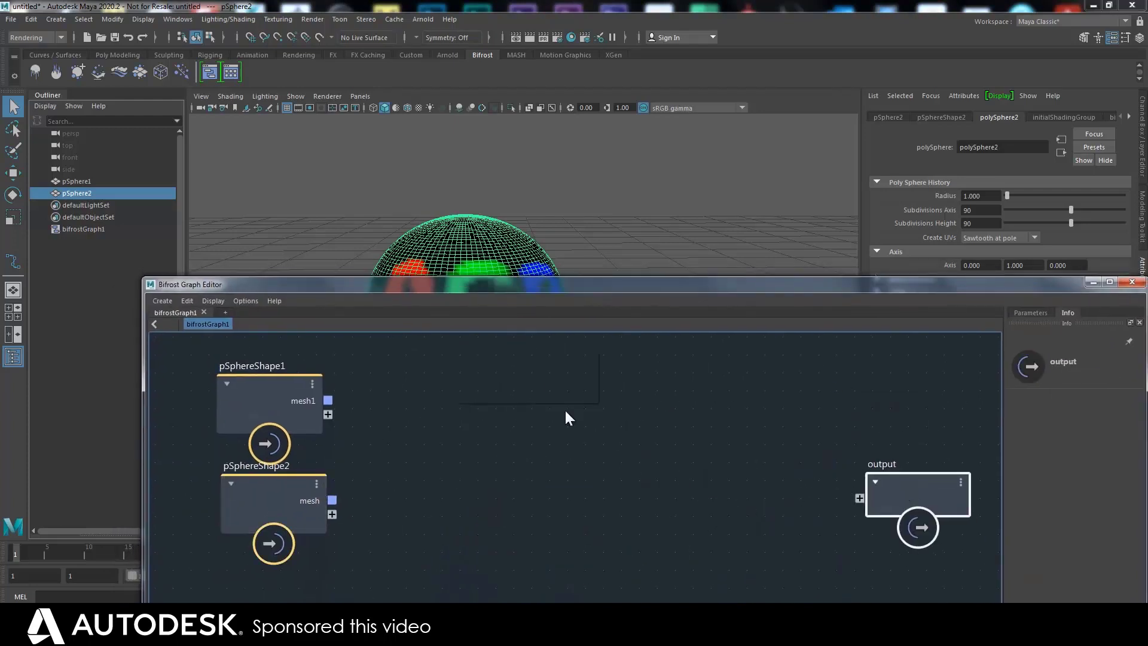
Step: Add a push node, swap the two sphere nodes' vertical order and connect pSphereShape2's mesh to the push node's mesh input
key("Tab")
type("pus")
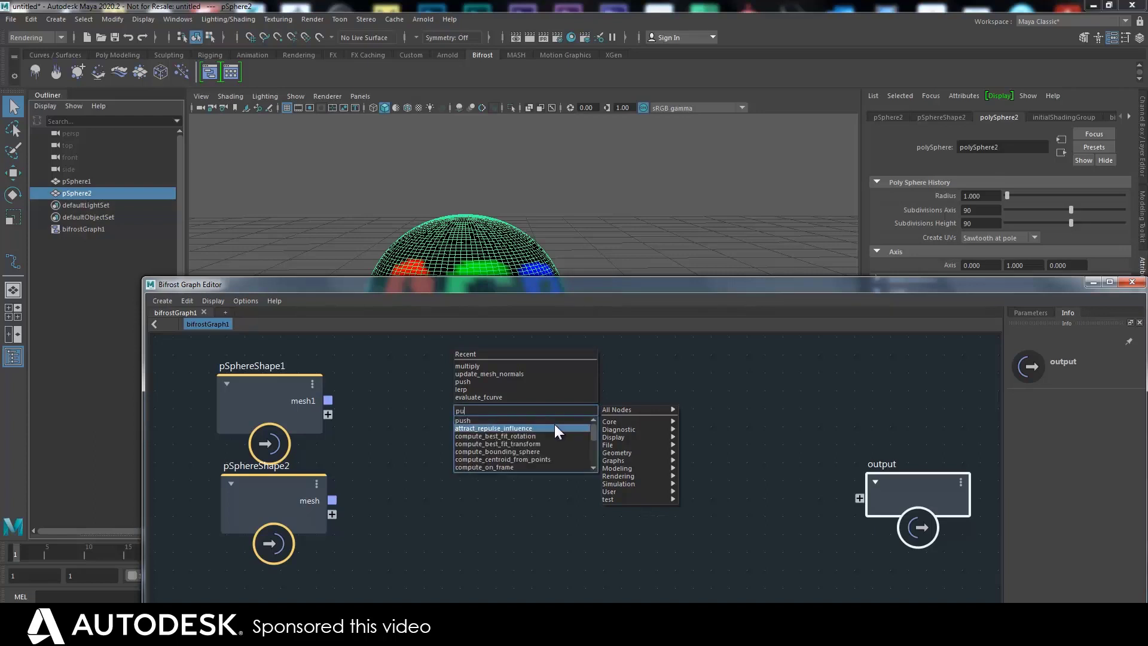
left_click(525, 419)
left_click_drag(535, 416, 634, 391)
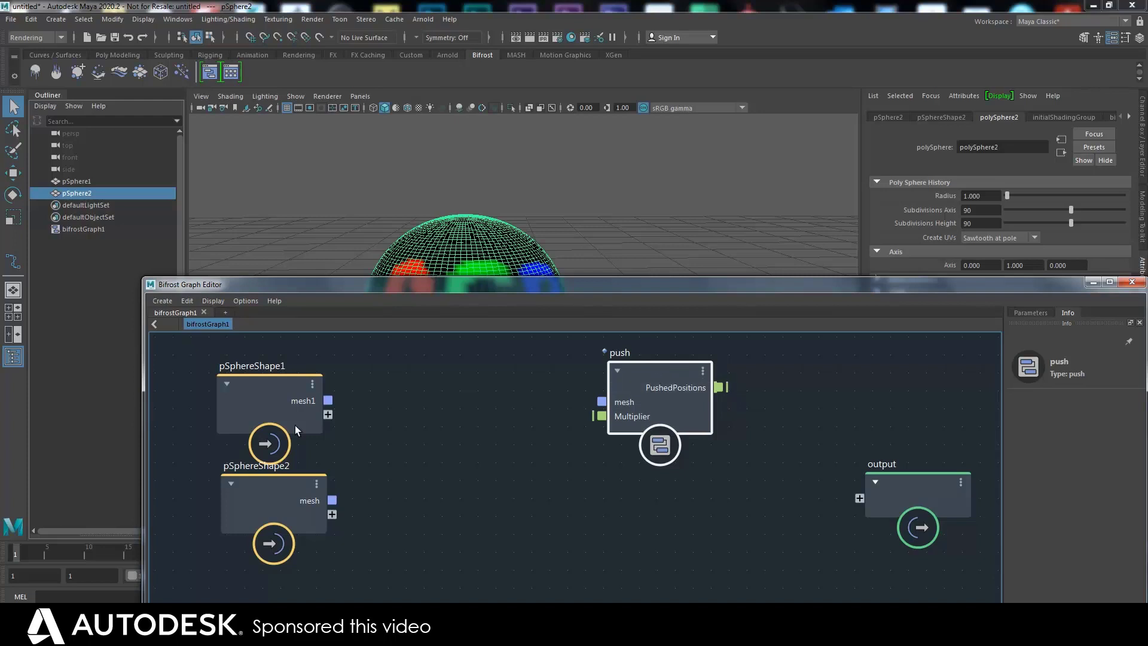
mouse_move(328, 401)
left_mouse_down()
mouse_move(297, 477)
mouse_move(342, 450)
mouse_move(342, 415)
left_mouse_up()
left_click_drag(285, 502, 284, 368)
left_click_drag(302, 430, 282, 523)
left_click_drag(327, 370, 602, 400)
left_click_drag(897, 485, 954, 453)
left_click_drag(657, 367, 599, 374)
Step: Add a set_point_position node fed by PushedPositions and pSphereShape2's mesh, and connect its out_geometry to the output node
key("Tab")
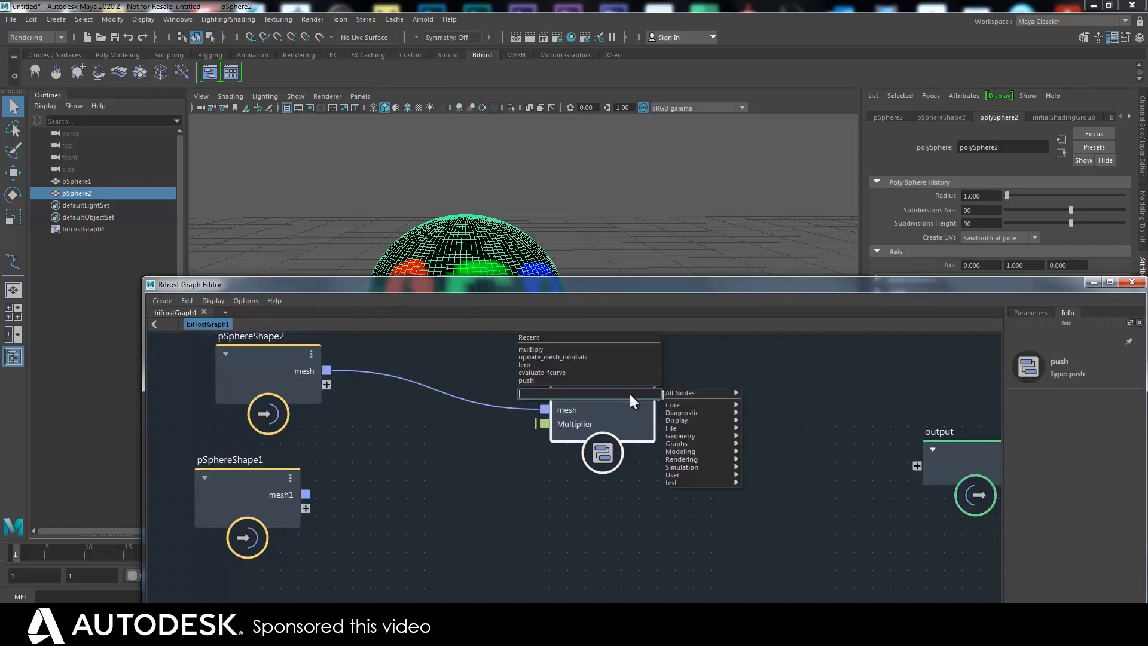
type("setpo")
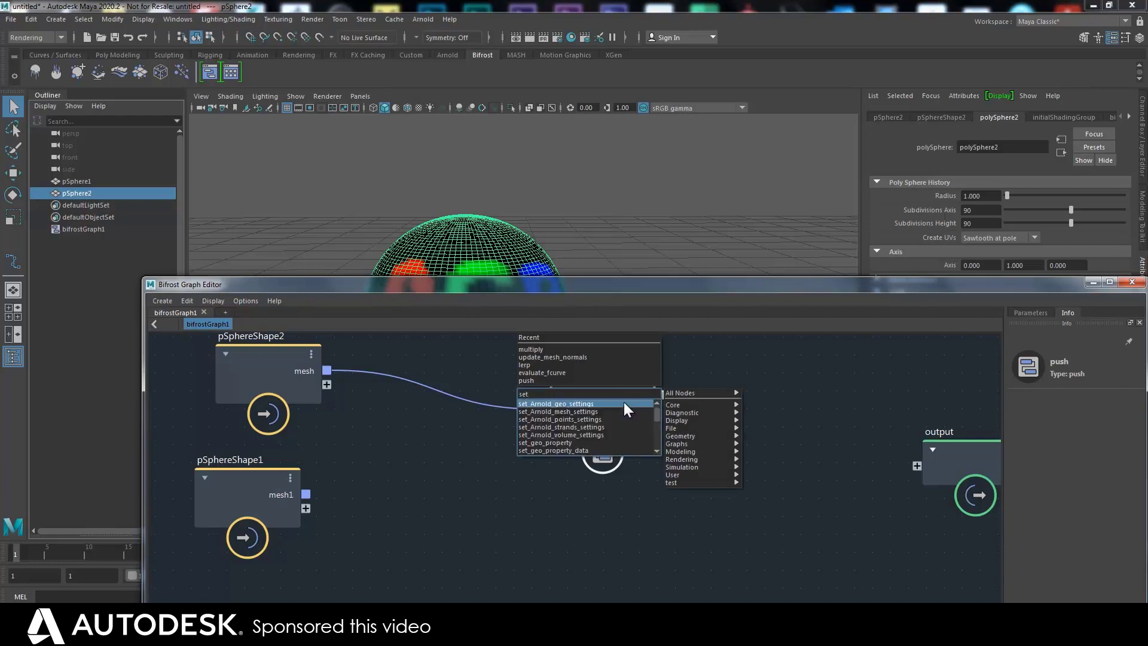
left_click(597, 418)
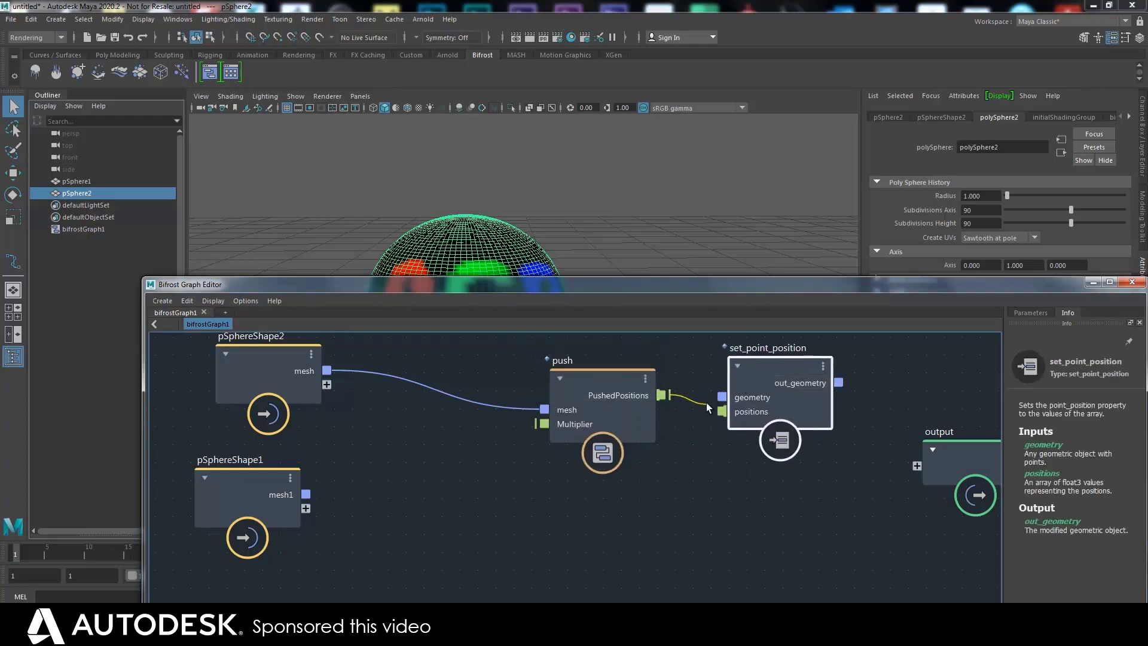
left_click_drag(713, 399, 722, 411)
left_click_drag(358, 375, 762, 392)
left_click_drag(837, 382, 916, 464)
Step: Look inside the push compound to review its nodes, and return to the bifrostGraph1 level
left_click(593, 416)
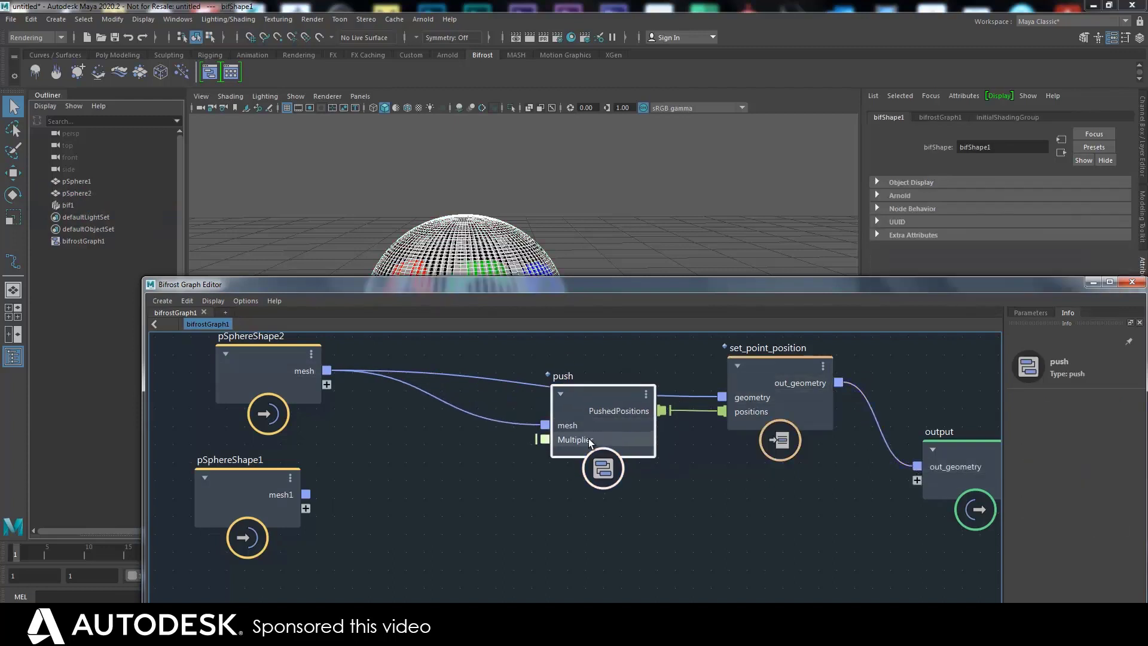
double_click(589, 437)
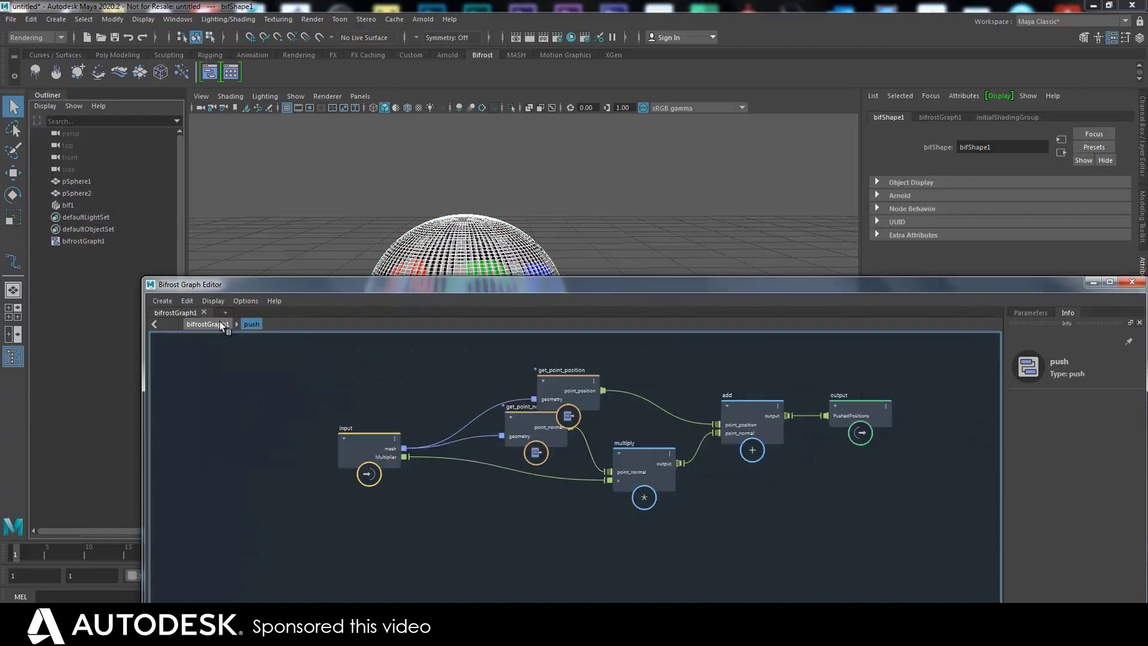
left_click(207, 324)
Step: Create a value node for the push node's Multiplier input and place it between the sphere nodes and push
right_click(560, 437)
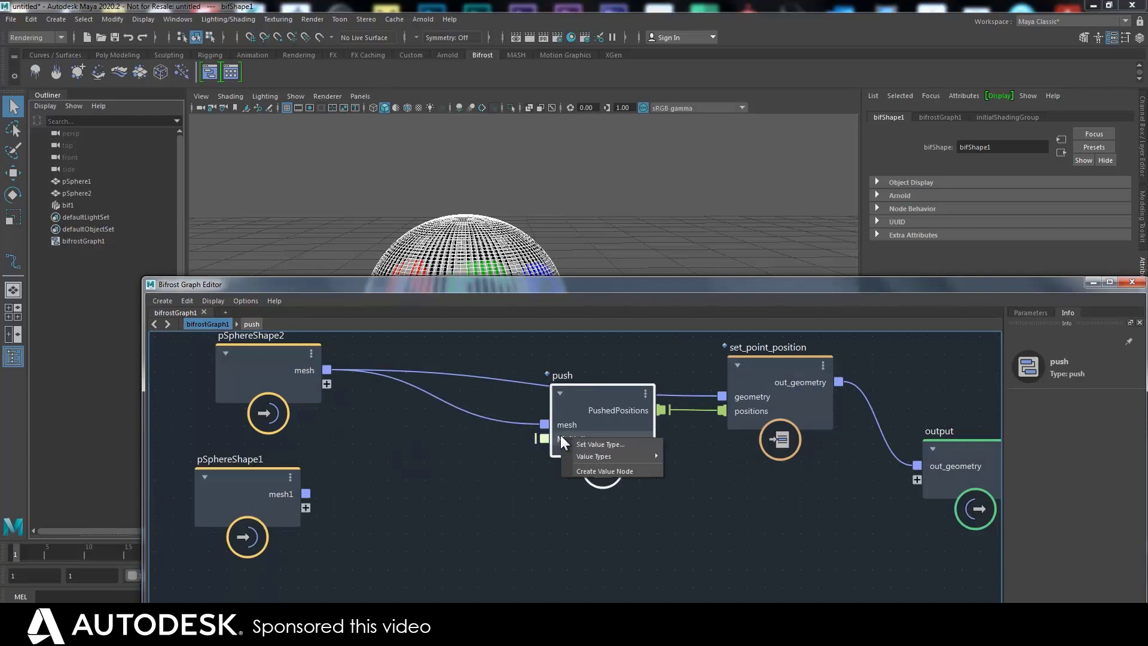
left_click(602, 471)
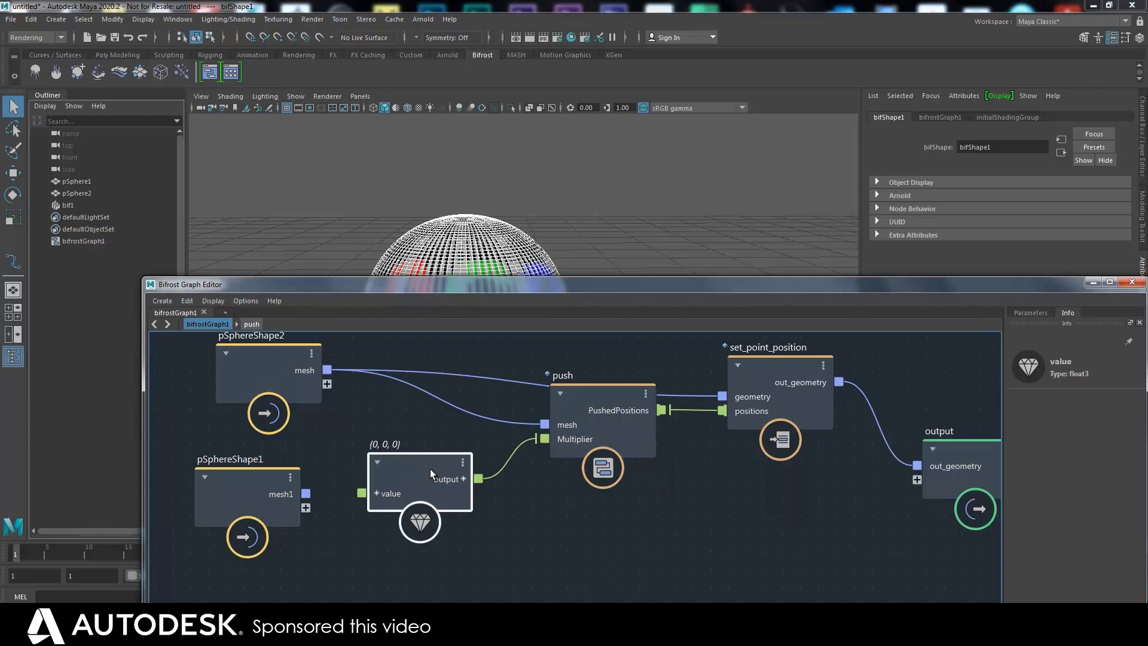
left_click_drag(422, 471, 428, 463)
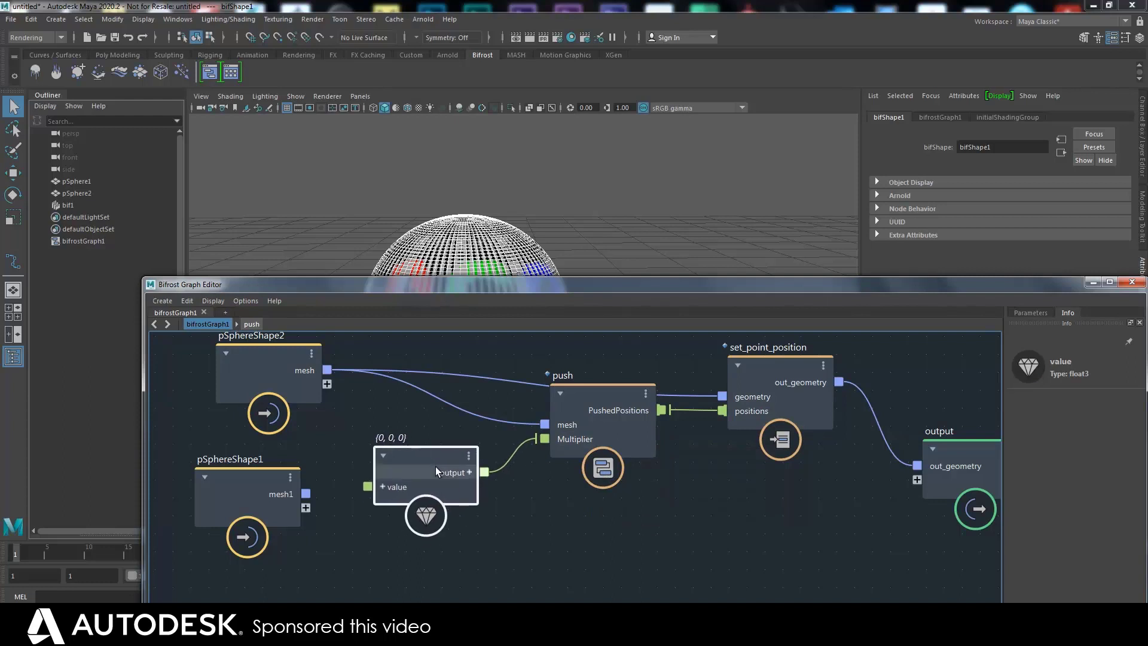
left_click_drag(433, 463, 428, 464)
Step: Change the value node's type to a simple 32-bit float
left_click_drag(691, 283, 588, 238)
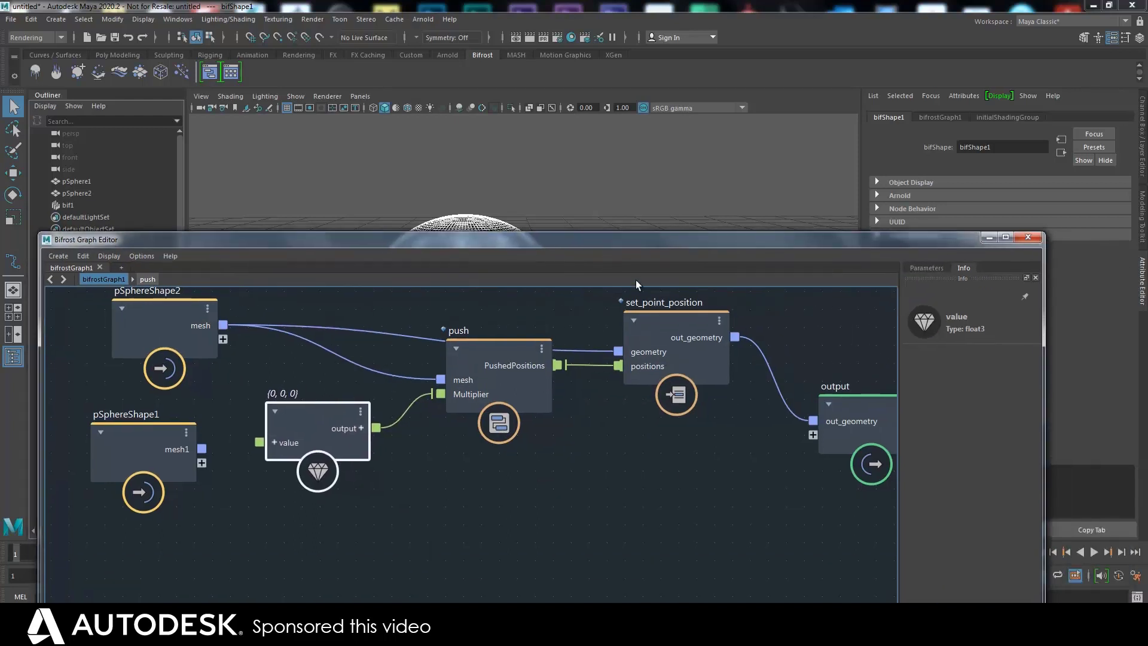
left_click(927, 268)
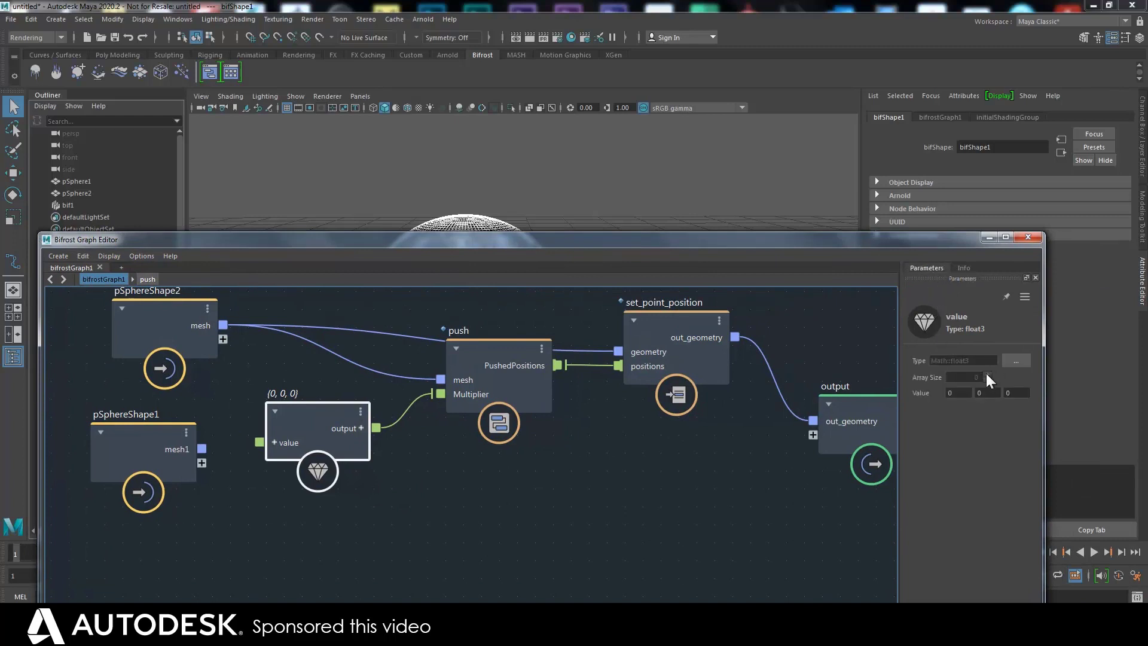
left_click(1013, 361)
left_click(456, 351)
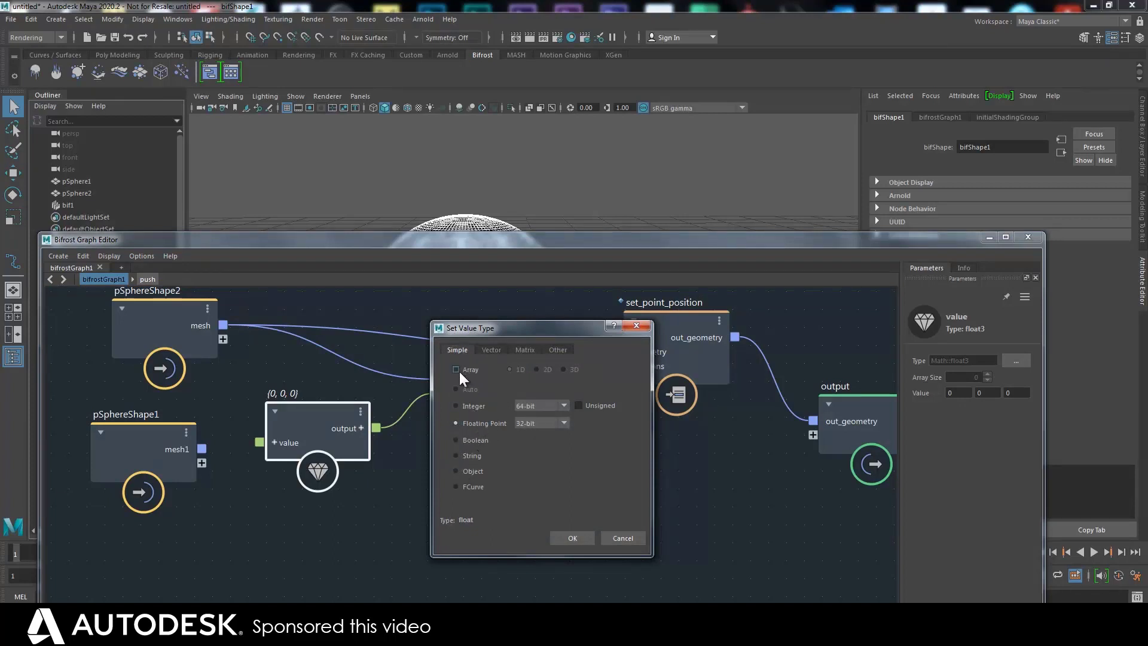
left_click(570, 538)
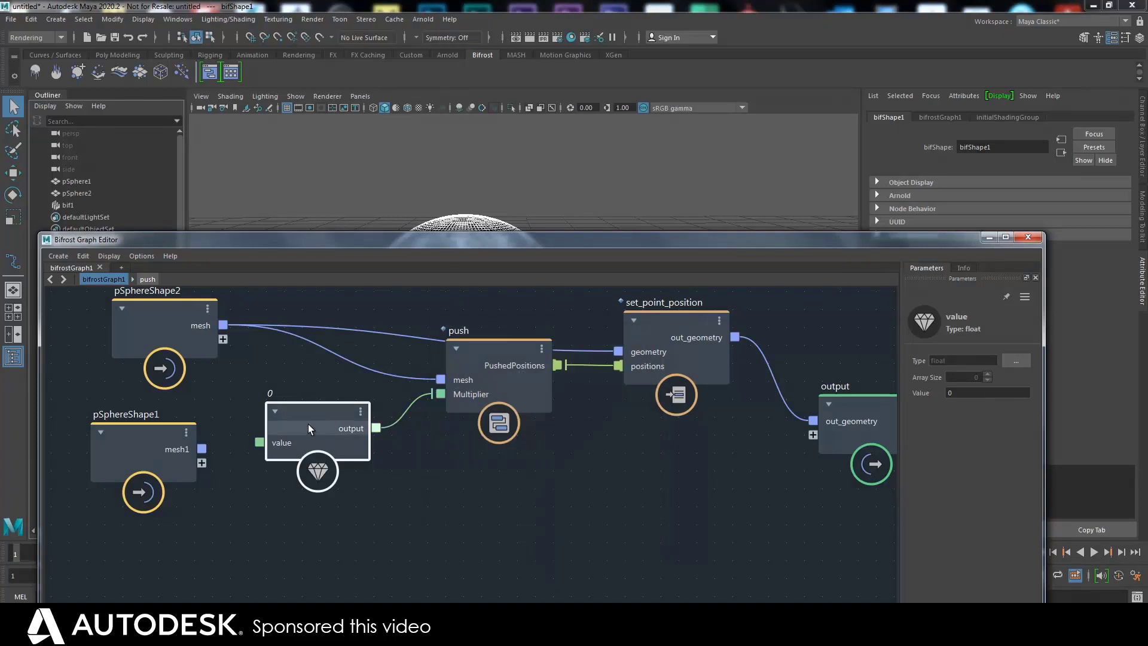
Step: Test the push effect on the sphere by setting the multiplier value to 1, and reset it to 0
left_click(950, 395)
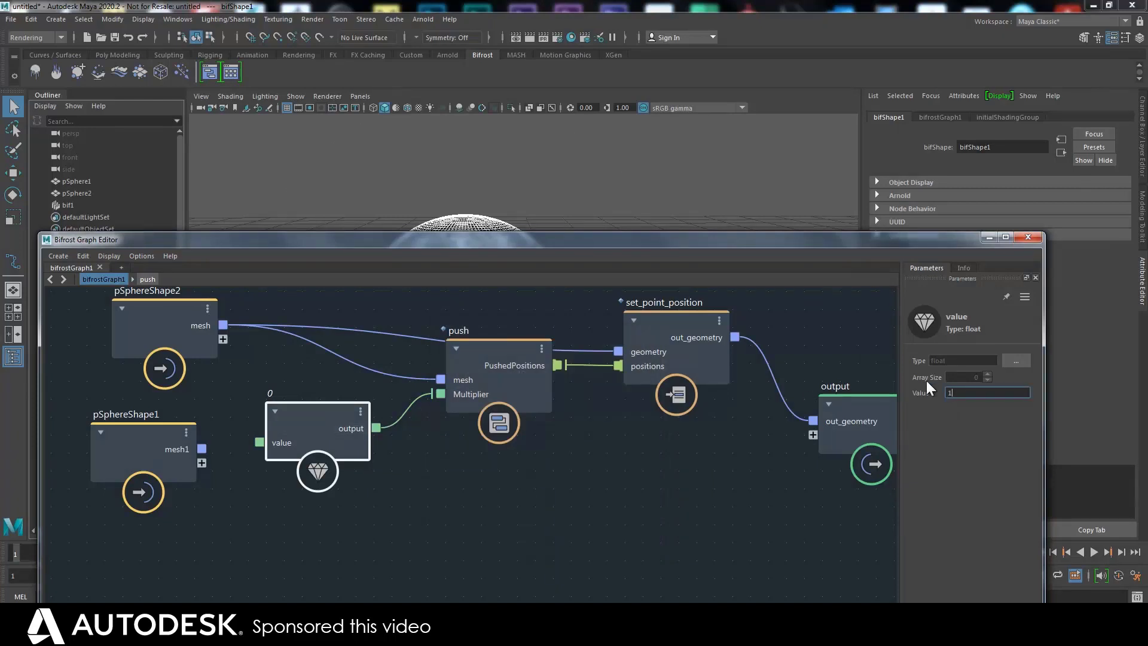
key("Return")
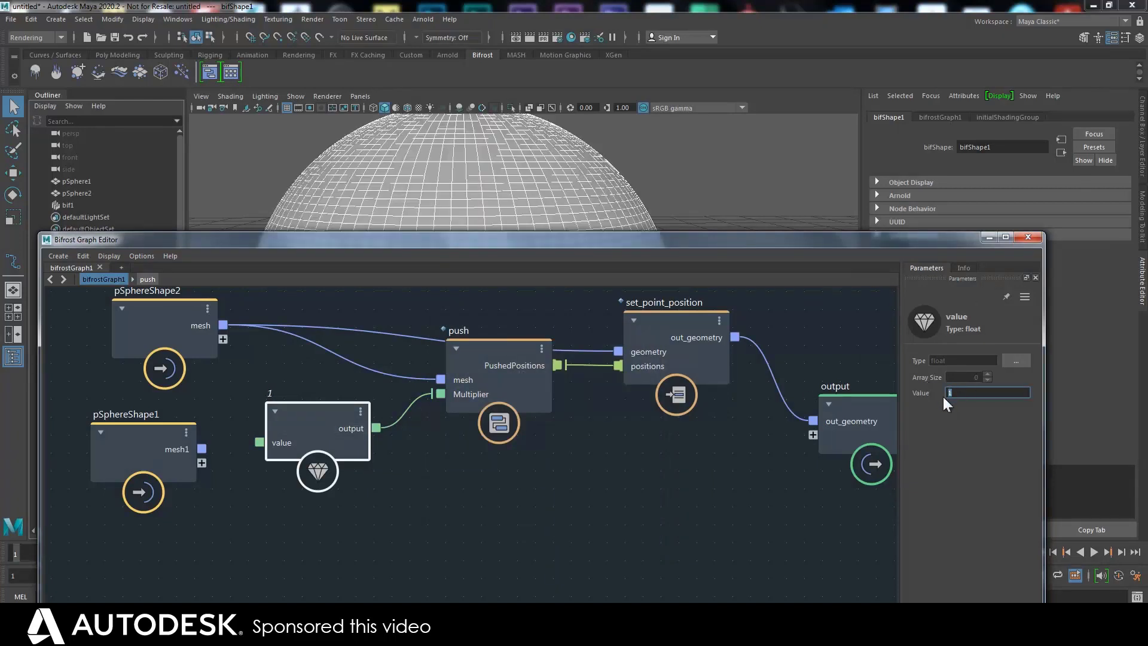
type("0")
key("Return")
left_click_drag(706, 231, 769, 311)
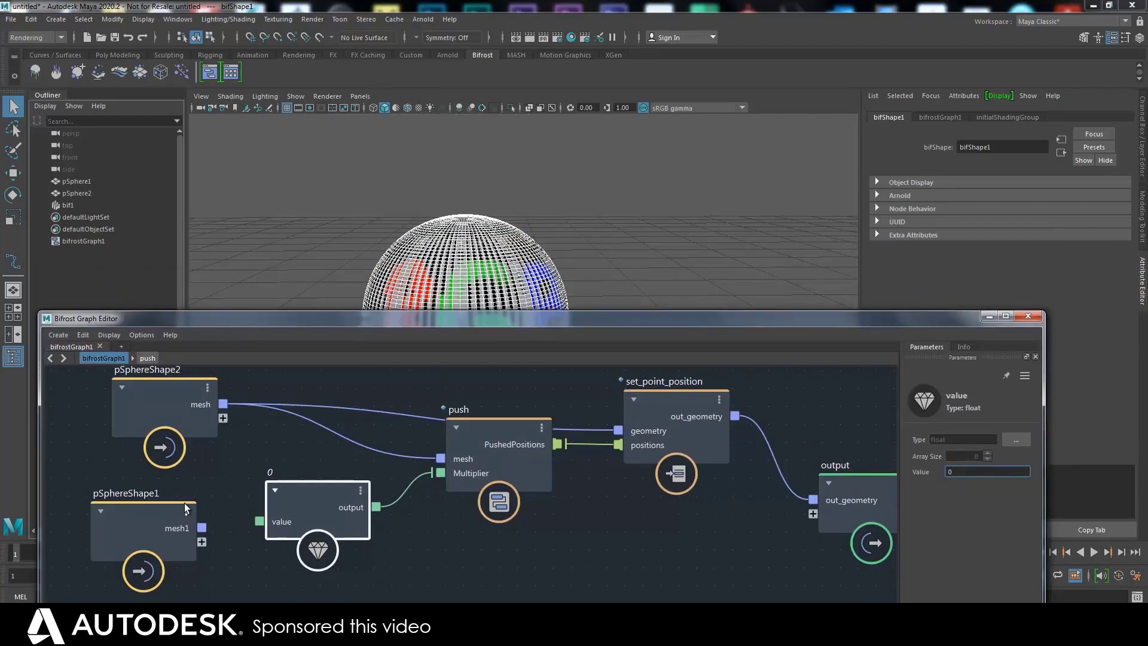
Step: Enlarge the graph editor window and space out the pSphereShape1 and pSphereShape2 nodes to make room for more nodes
left_click(173, 392)
left_click_drag(173, 393, 166, 383)
left_click_drag(127, 545, 141, 553)
left_click_drag(389, 317, 423, 209)
scroll(478, 388, "down", 5)
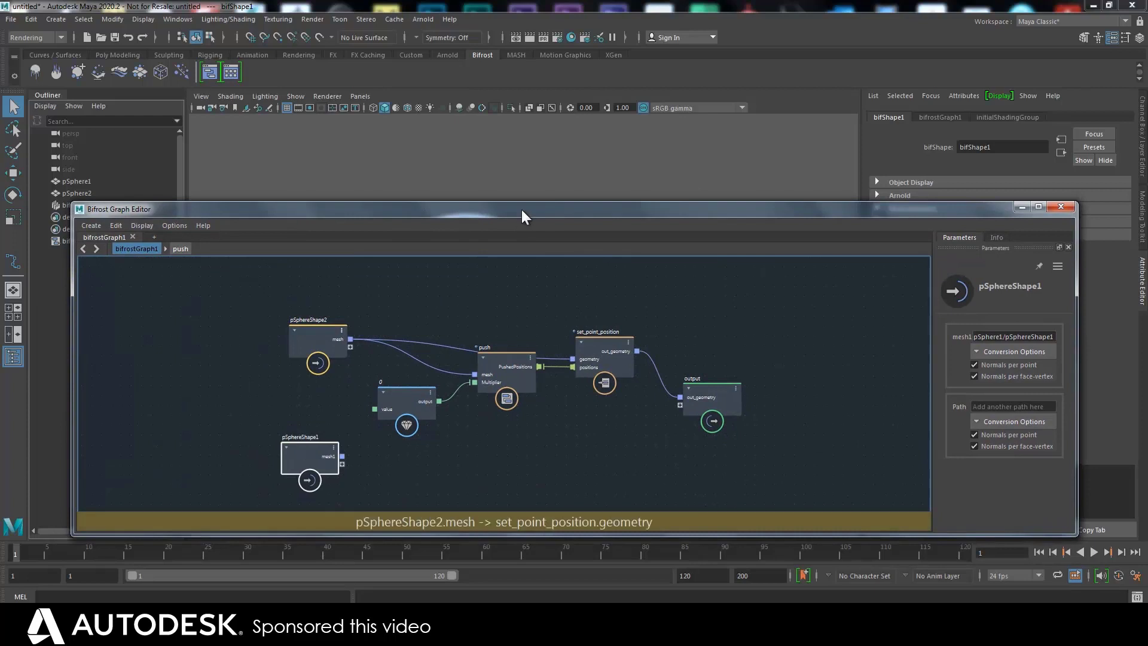
left_click_drag(524, 206, 670, 230)
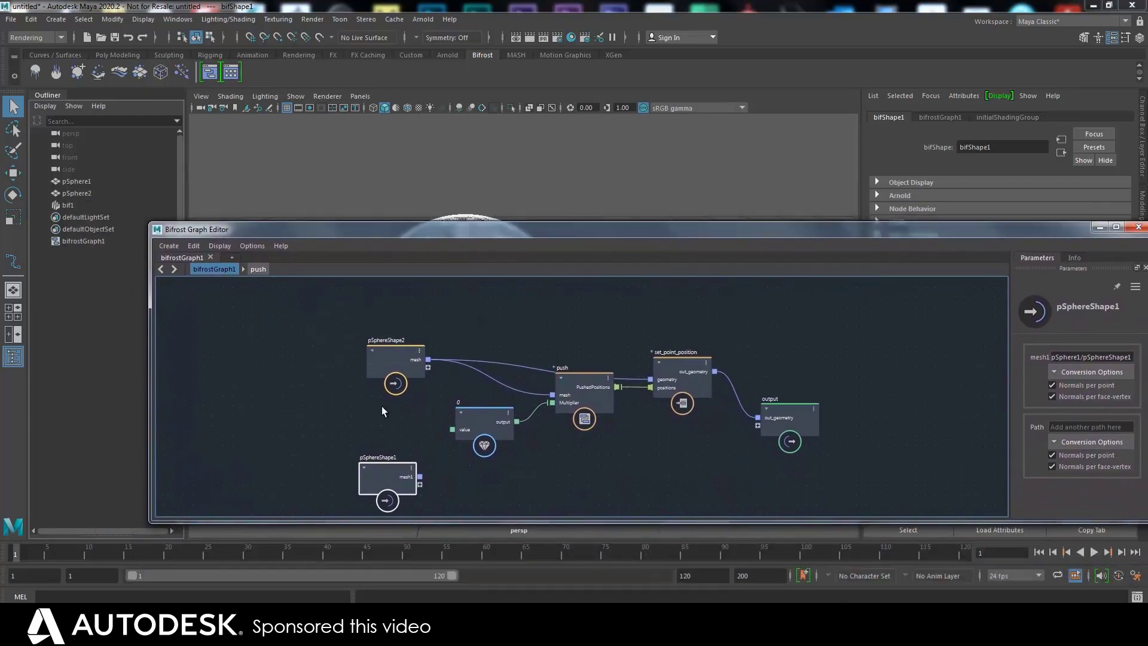
left_click_drag(568, 227, 792, 328)
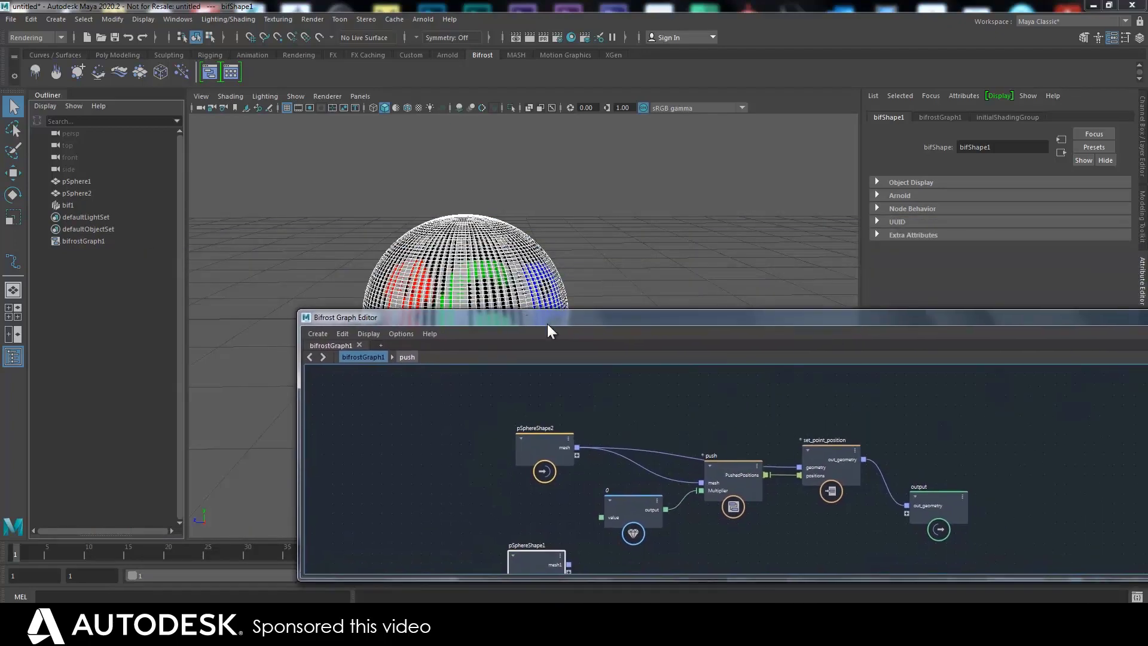
left_click_drag(550, 323, 396, 224)
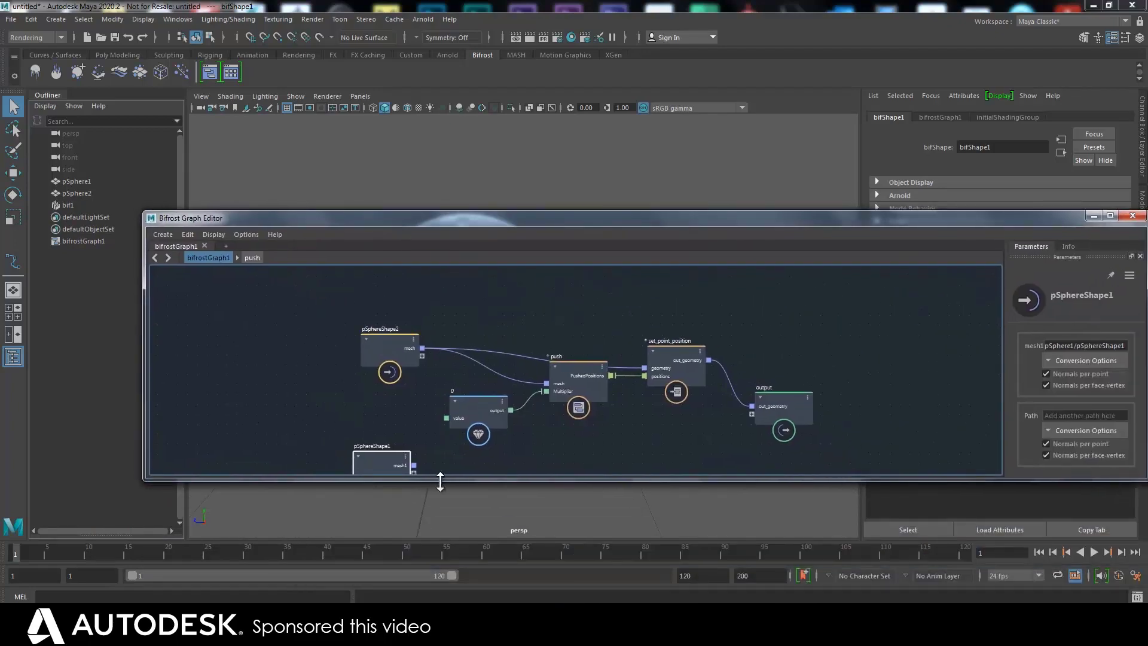
left_click_drag(438, 482, 436, 548)
left_click_drag(381, 346, 355, 337)
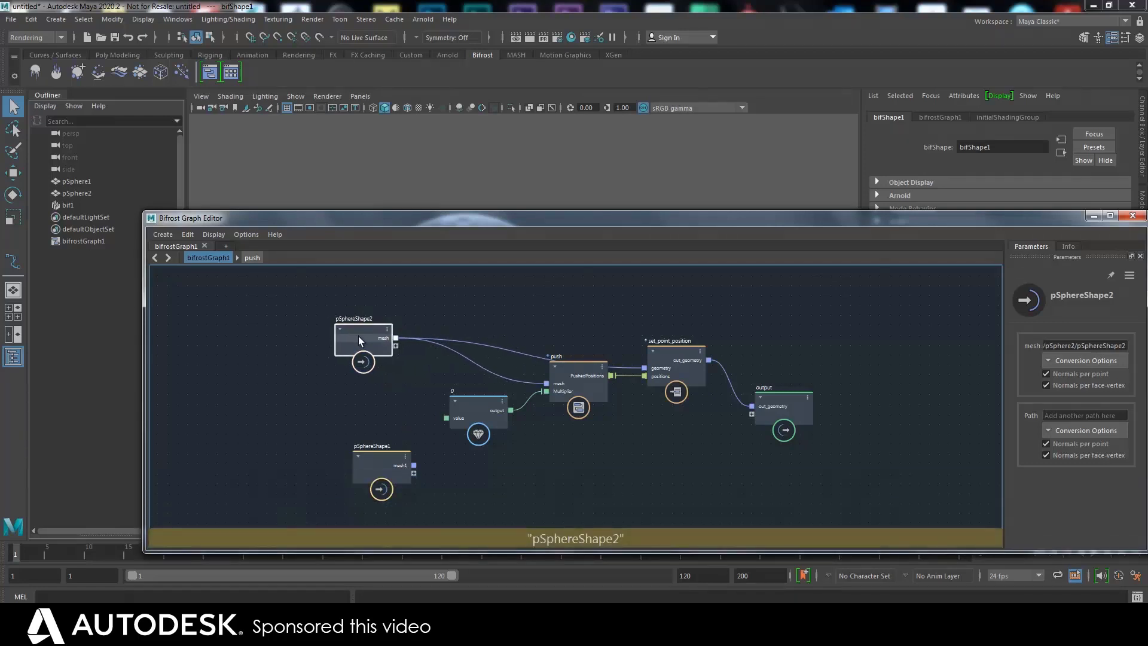
mouse_move(389, 451)
left_mouse_down()
mouse_move(372, 454)
mouse_move(381, 451)
left_mouse_up()
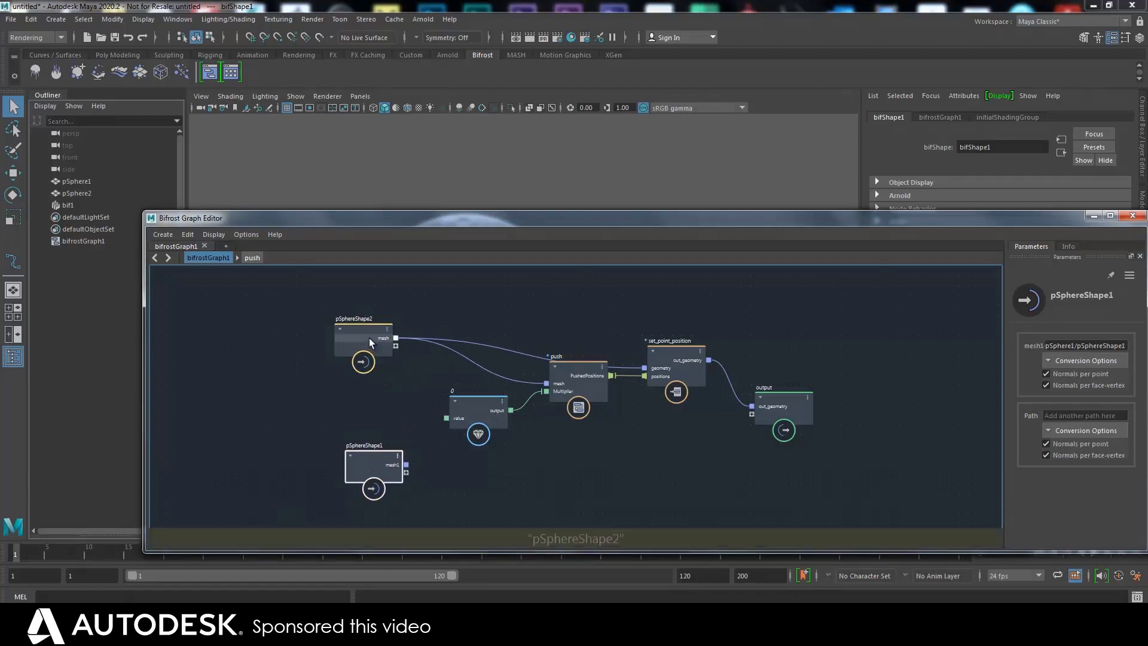
Step: Add a get_closest_locations node and connect pSphereShape1's mesh1 to its geometry input, moving the sphere nodes away from it
key("Tab")
type("get")
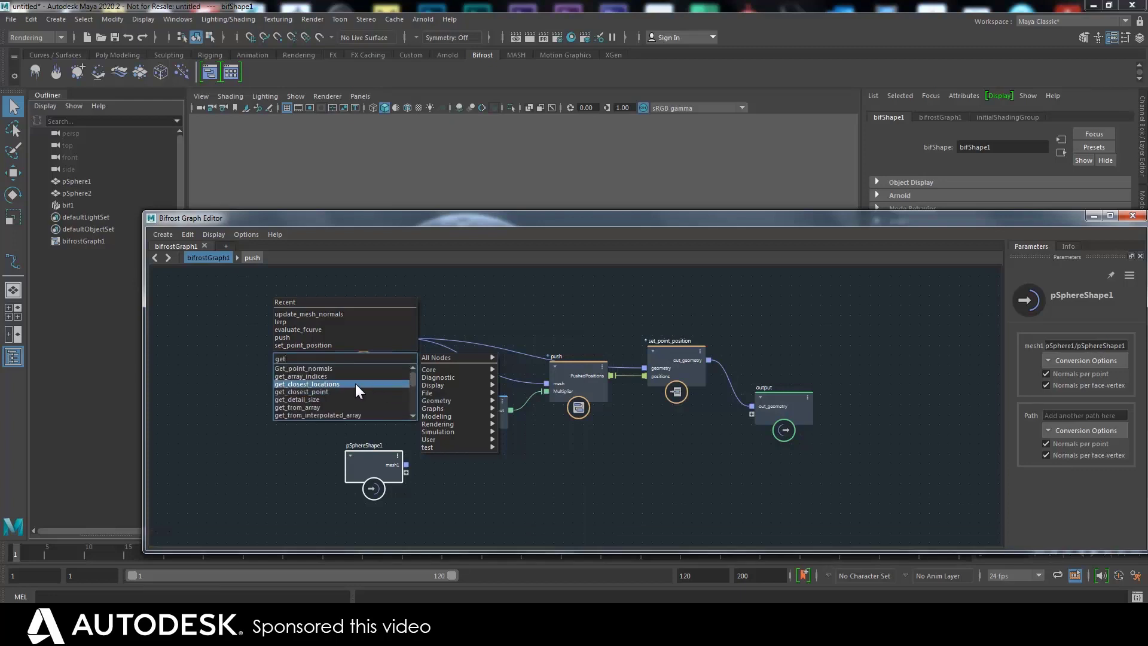
left_click(340, 383)
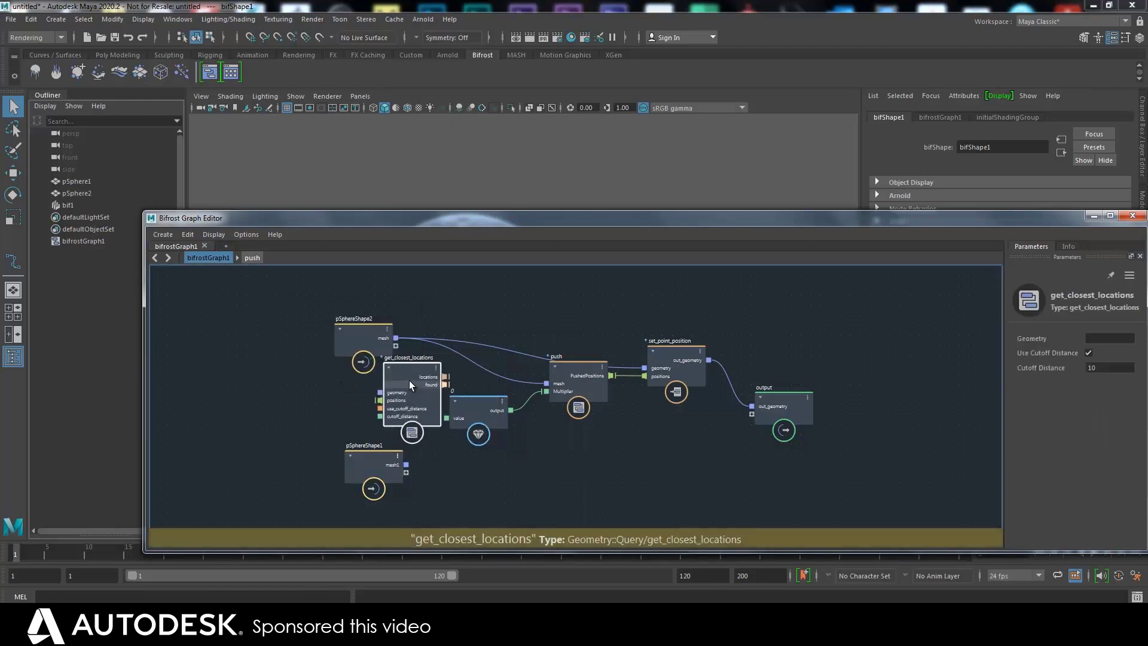
left_click_drag(390, 361, 299, 332)
left_click_drag(401, 387, 371, 373)
left_click_drag(318, 331, 382, 362)
left_click_drag(364, 472, 390, 420)
left_click_drag(287, 329, 265, 327)
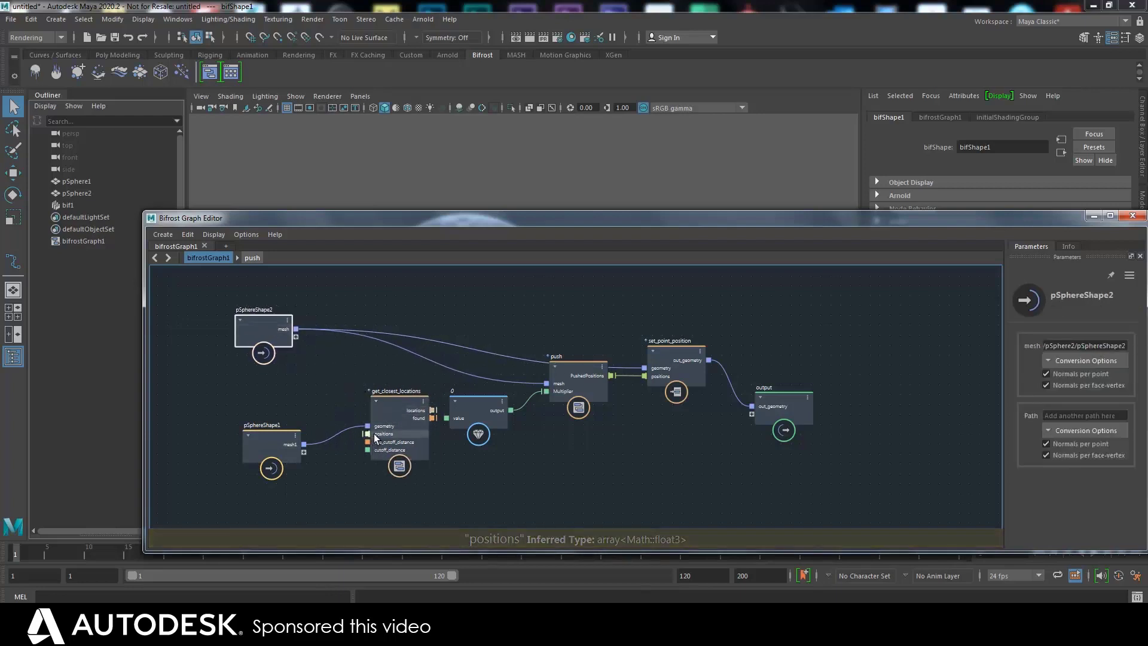
Step: Add a get_point_position node that takes pSphereShape2's mesh and feeds the positions input of get_closest_locations
left_click_drag(374, 434, 311, 350)
type("get")
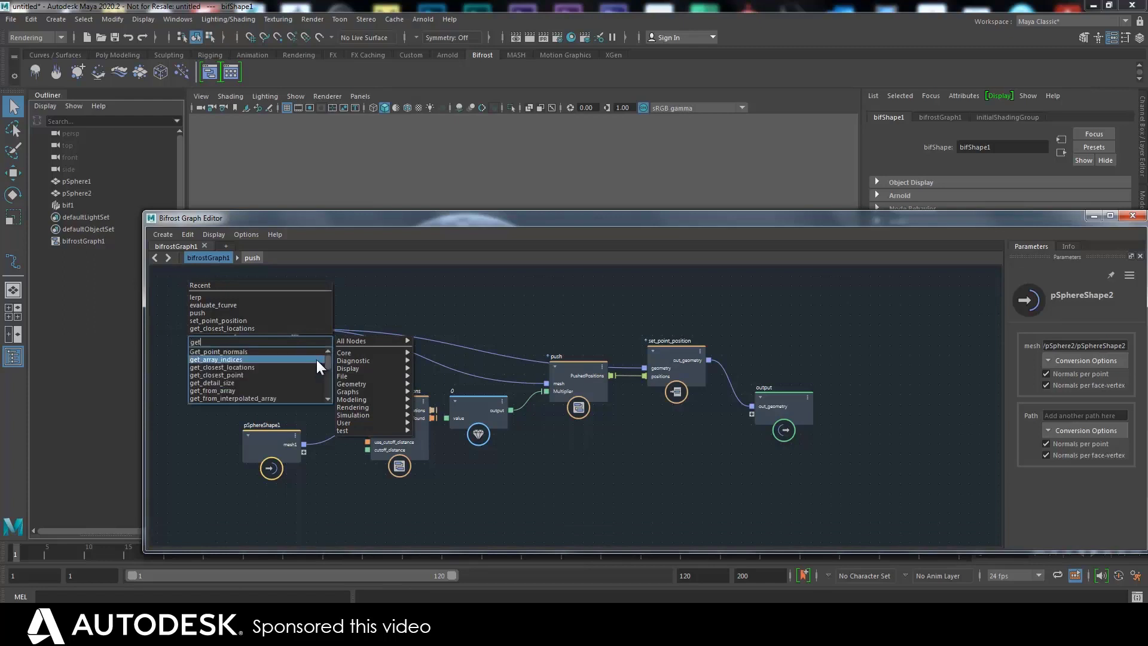
type("po")
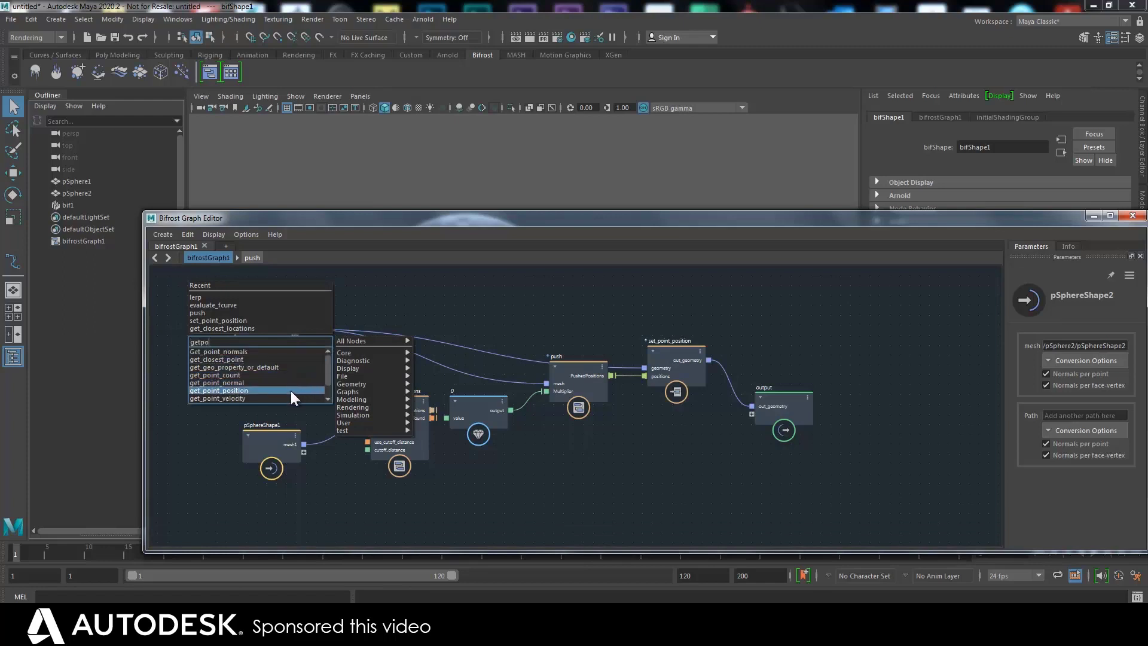
left_click(289, 390)
left_click_drag(261, 317, 367, 433)
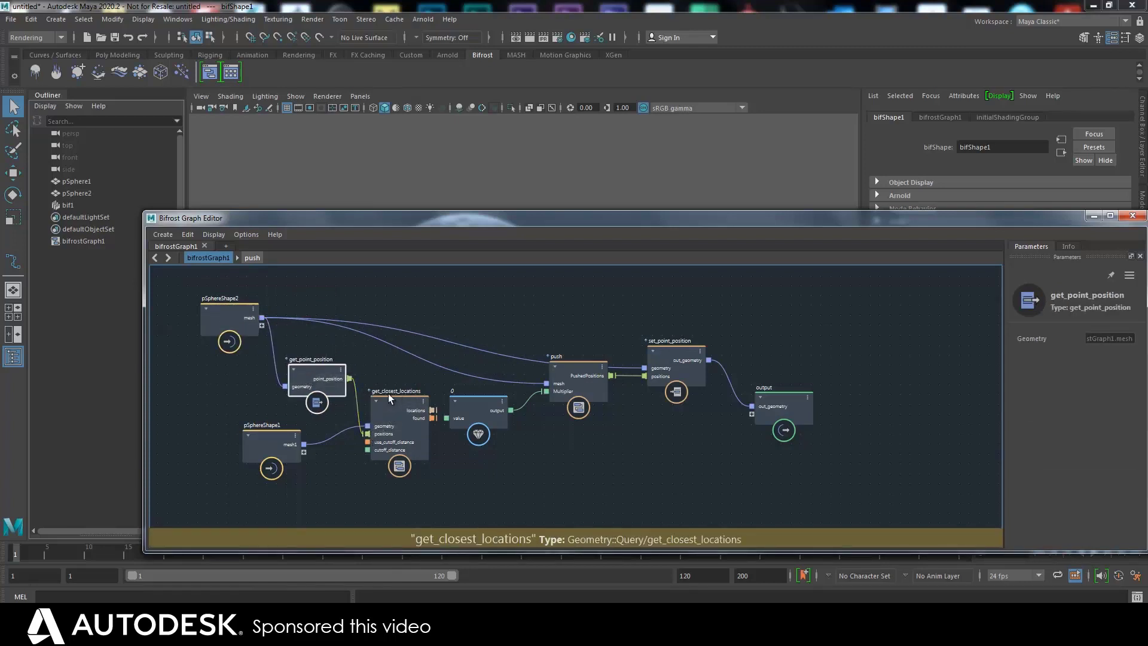
Step: Move the value, push, set_point_position and output nodes up as a group and nudge get_point_position into place
left_click_drag(447, 295, 783, 298)
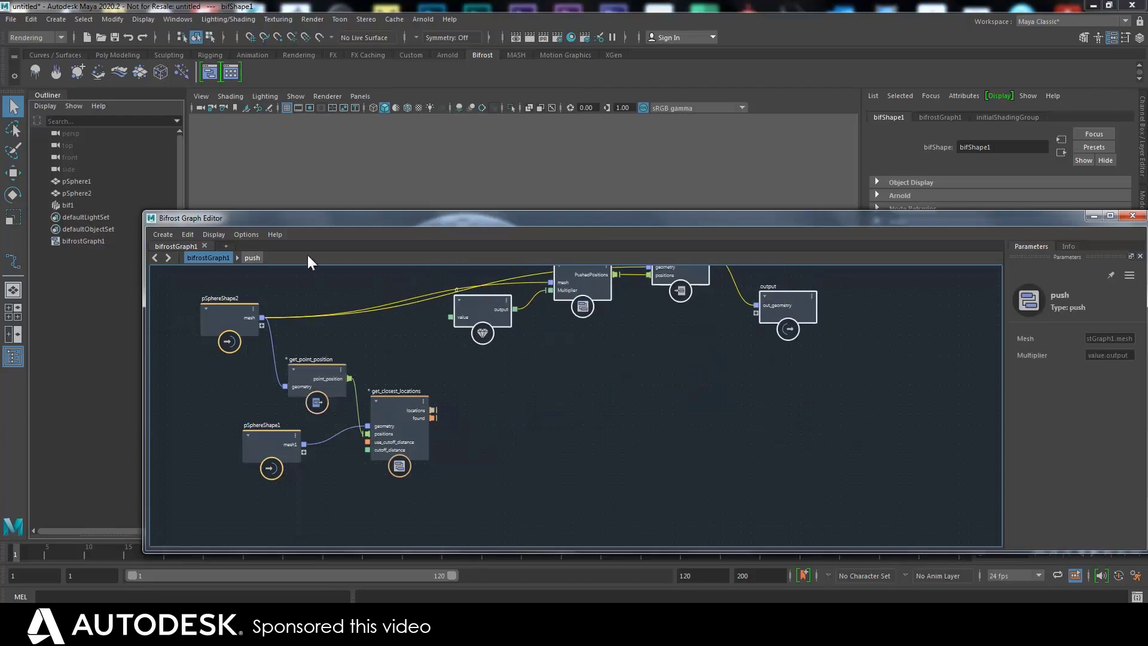
left_click(280, 343)
left_click_drag(306, 367, 306, 364)
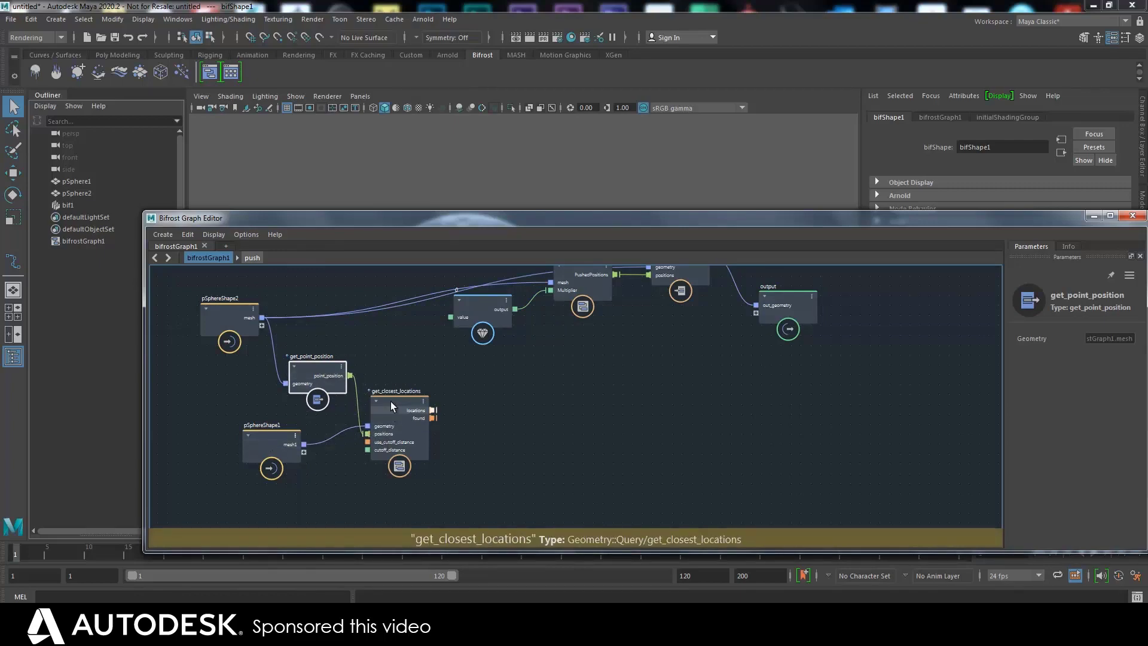
Step: Lower the graph editor window to uncover the sphere in the viewport and shift get_closest_locations away from get_point_position
left_click_drag(429, 218, 445, 245)
left_click_drag(408, 424, 424, 425)
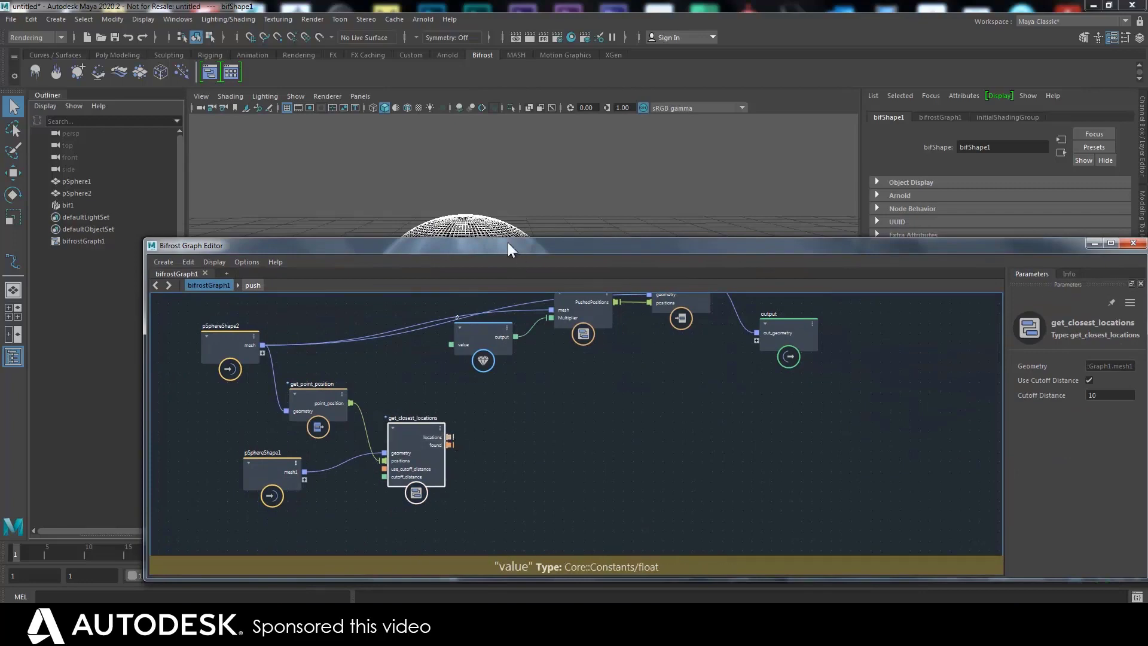
left_click_drag(512, 244, 513, 302)
left_click_drag(411, 493, 421, 490)
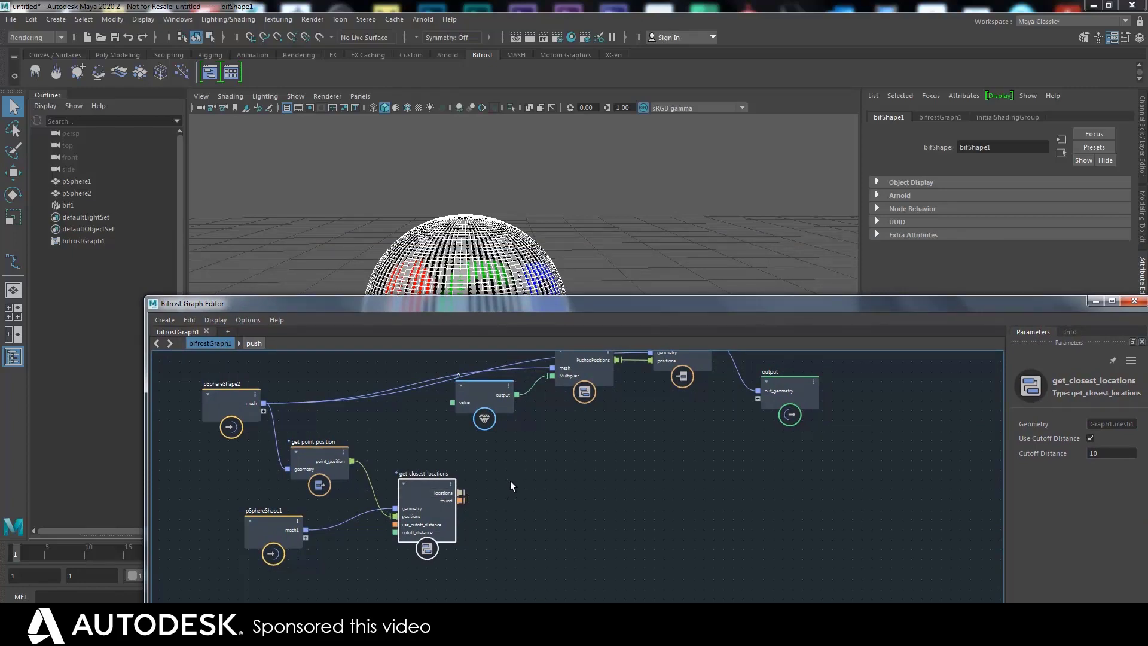
Step: Add a watchpoint to the connection between pSphereShape2's mesh and get_point_position
right_click(274, 433)
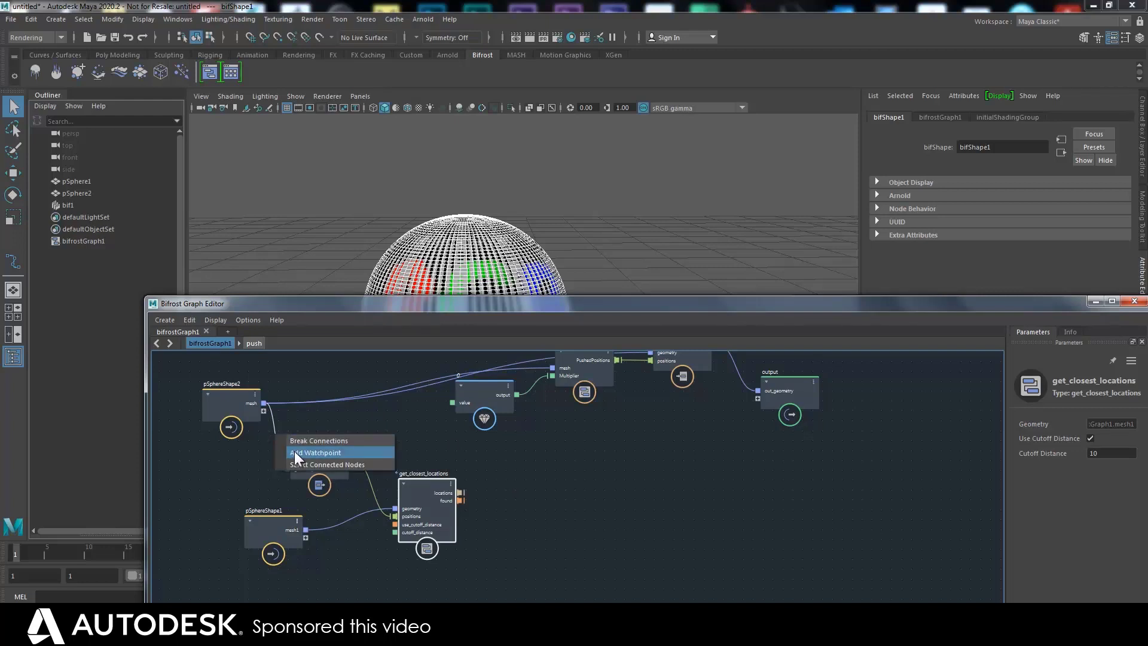
left_click(294, 452)
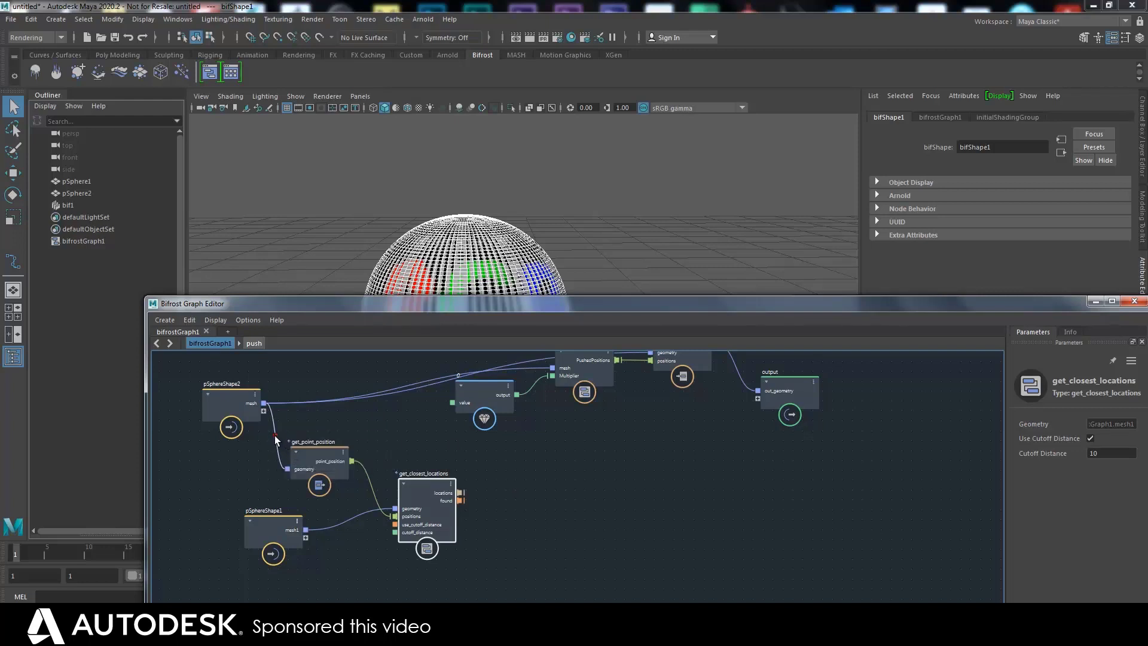
right_click(274, 435)
left_click(298, 455)
Step: Examine pSphereShape2's mesh properties with a watchpoint on its connection to set_point_position, moving the value node aside and back
right_click(433, 383)
left_click(442, 389)
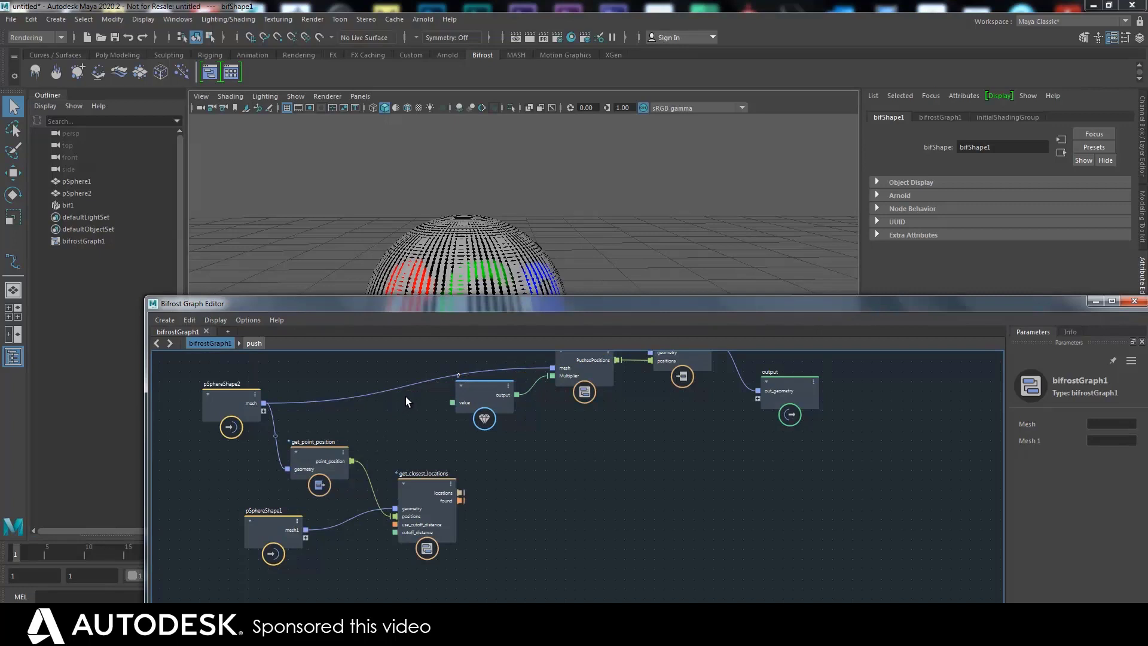
right_click(413, 387)
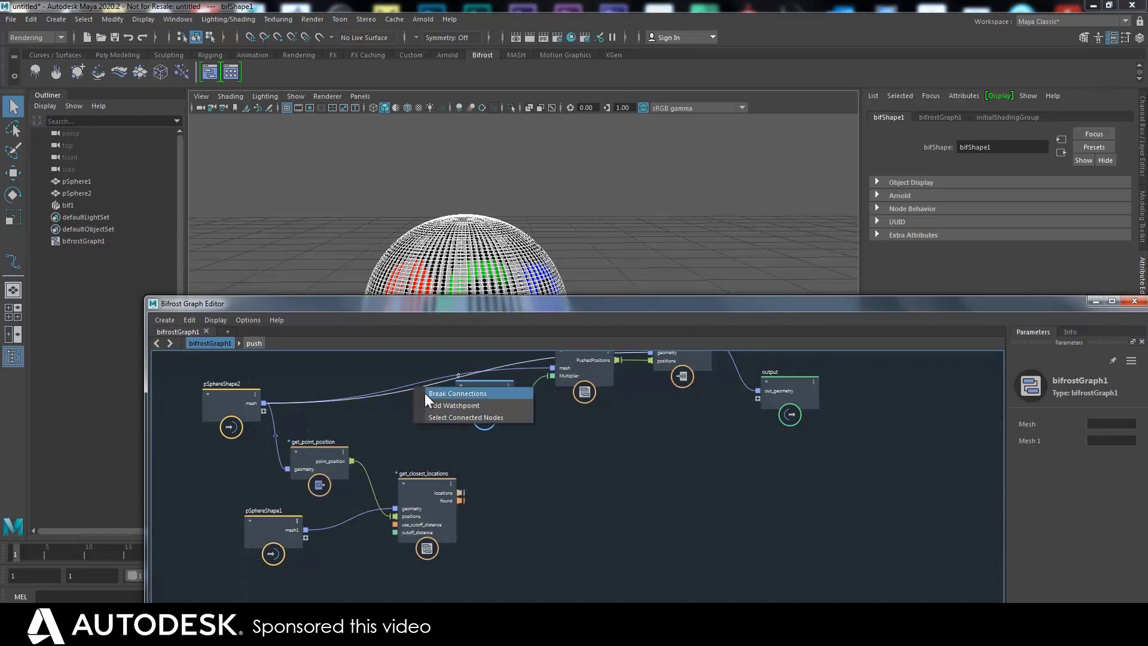
left_click(432, 405)
left_click_drag(507, 396, 758, 483)
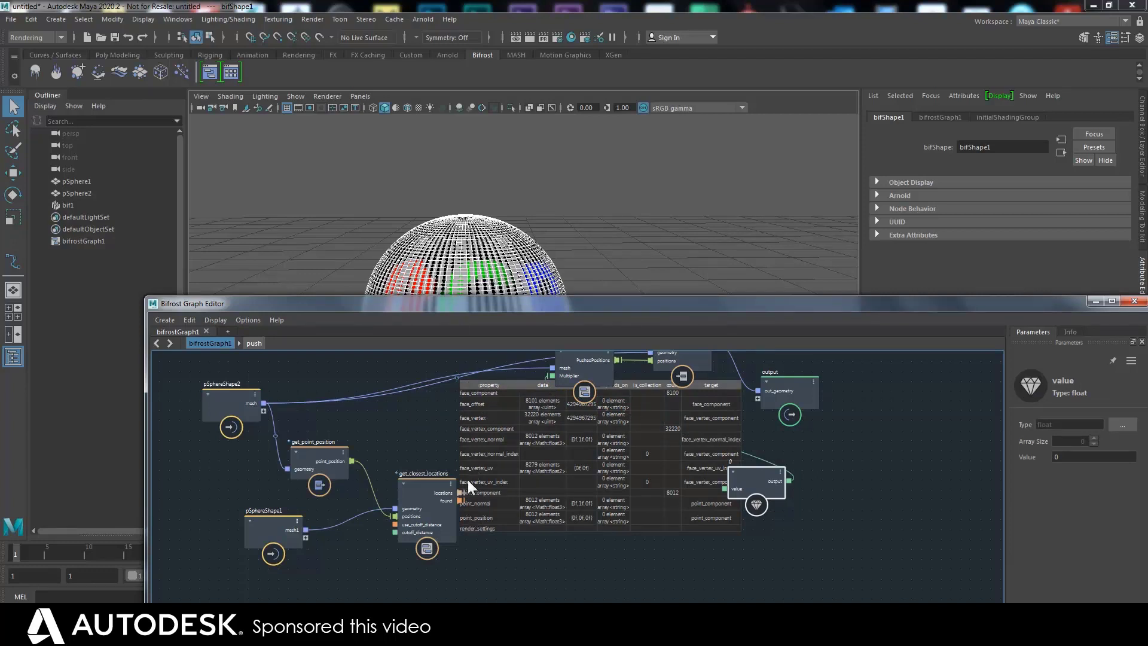
left_click(461, 383)
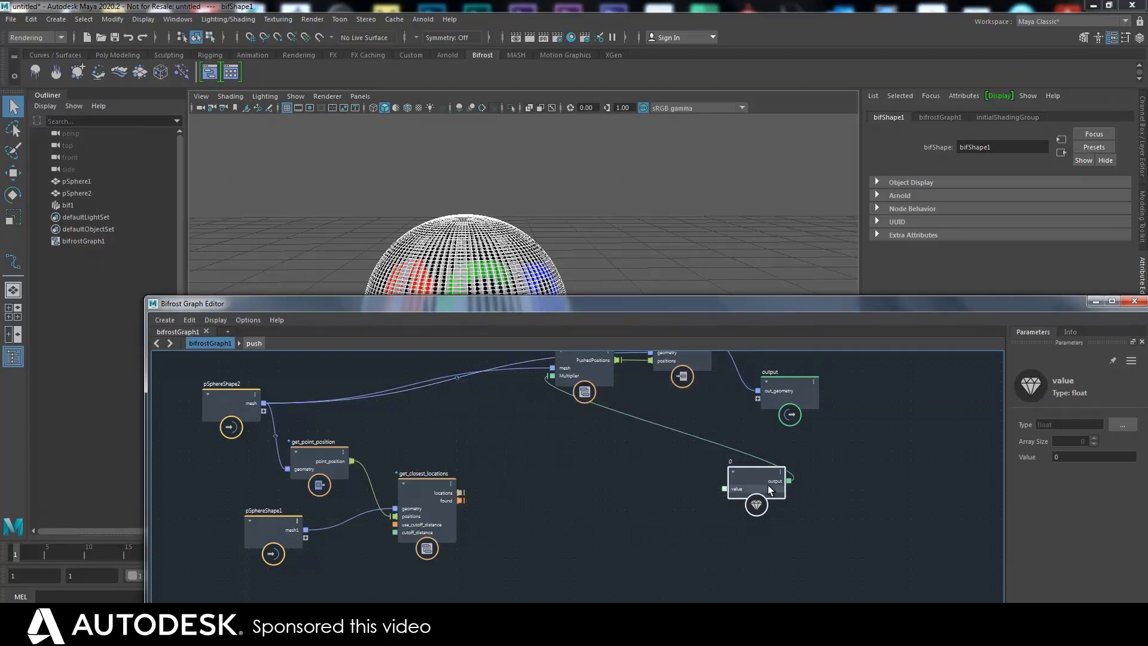
left_click_drag(768, 487, 484, 402)
left_click(424, 479)
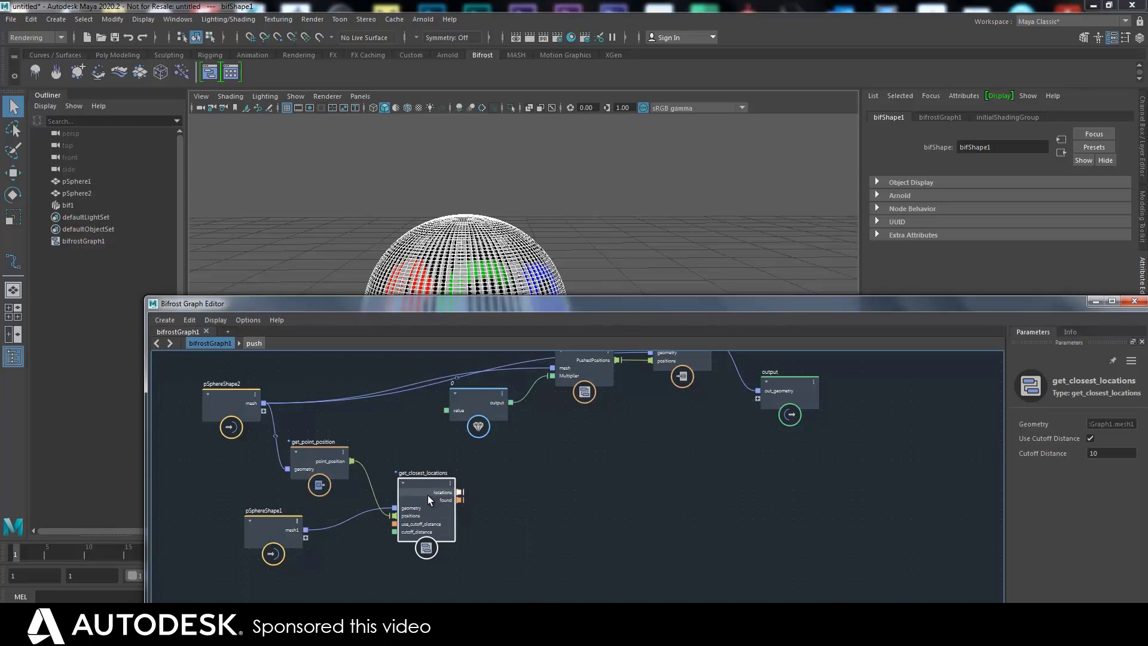
Step: Add a sample_property node and place it beside get_closest_locations on its output side
key("Tab")
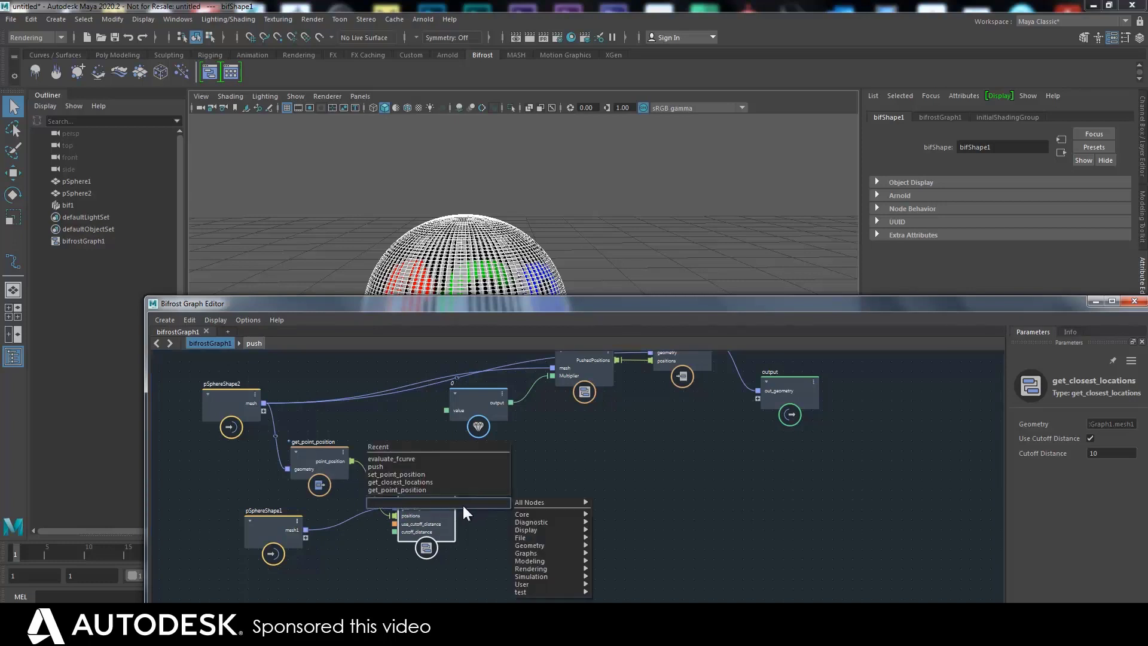
type("get")
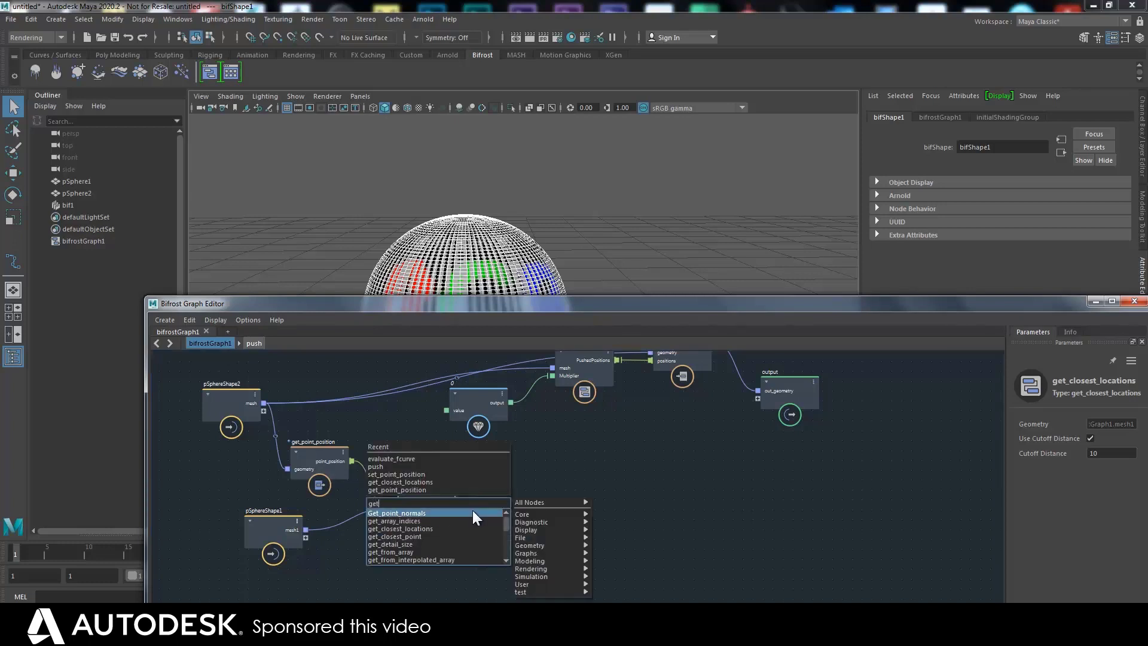
type("sa")
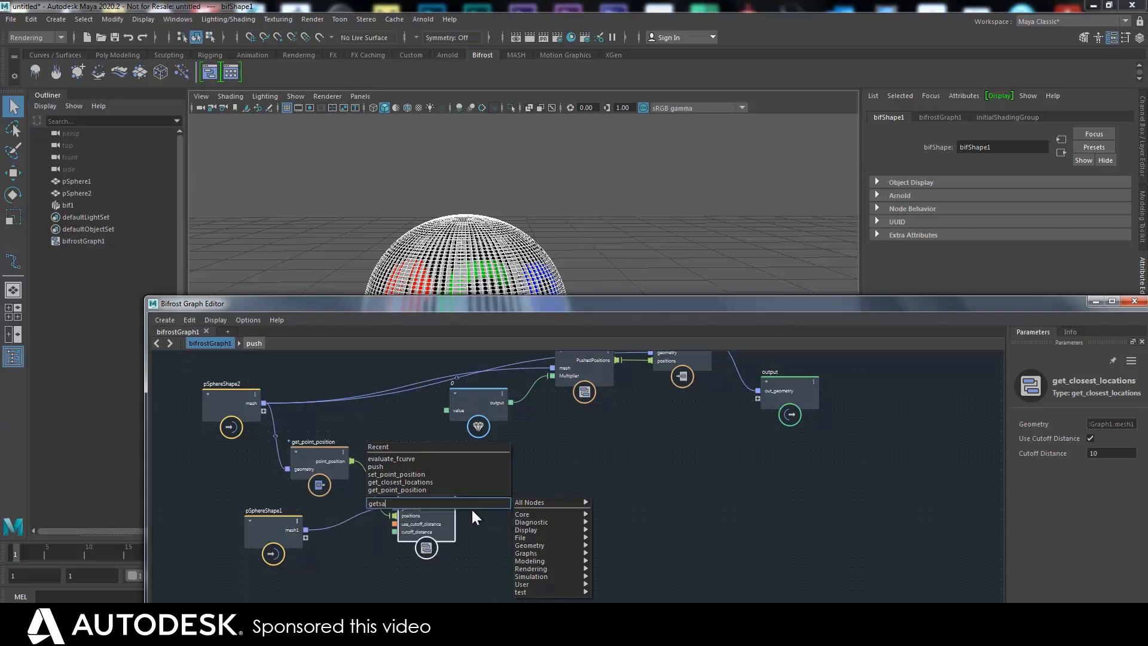
type("m")
key("BackSpace")
key("BackSpace")
key("BackSpace")
key("BackSpace")
key("BackSpace")
key("BackSpace")
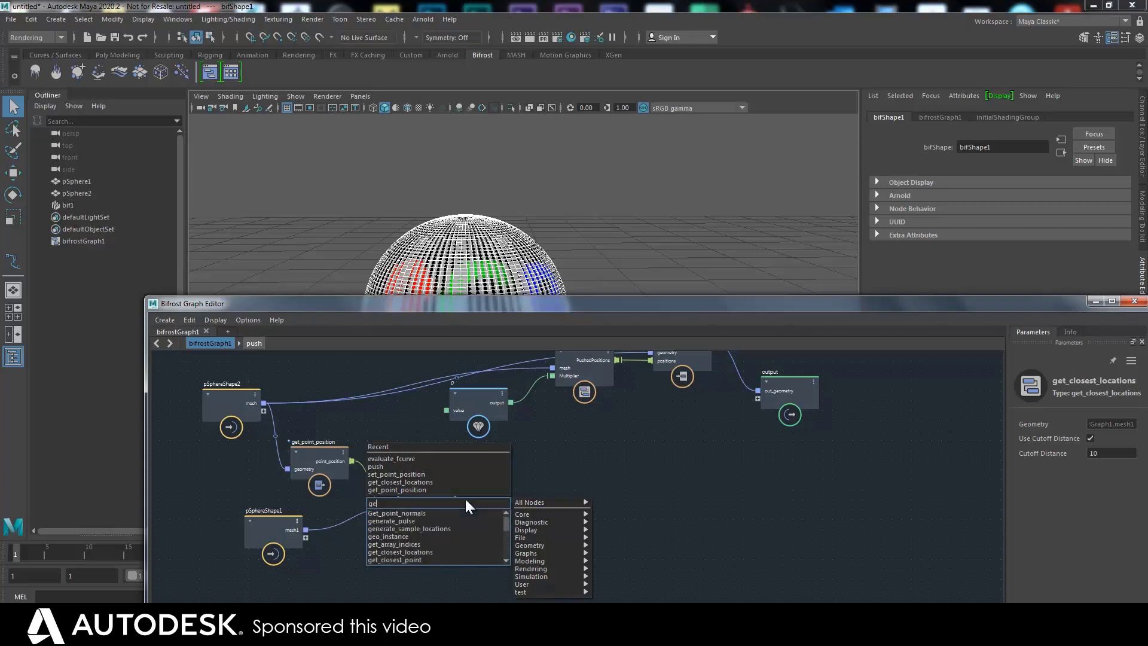
type("sam")
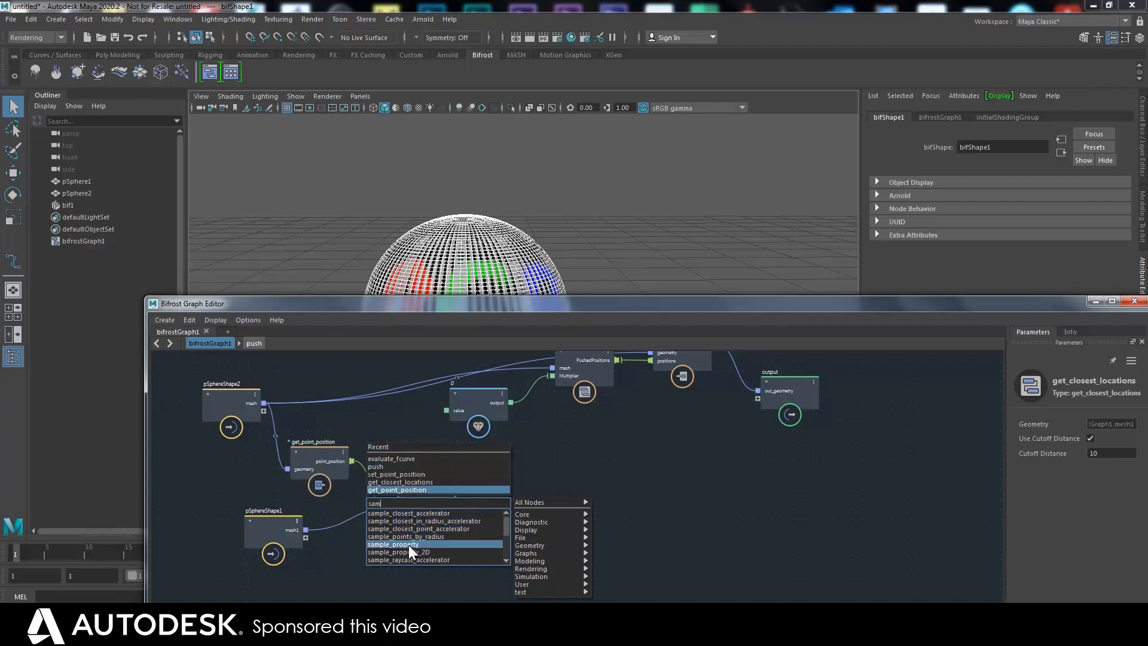
scroll(507, 522, "down", 1)
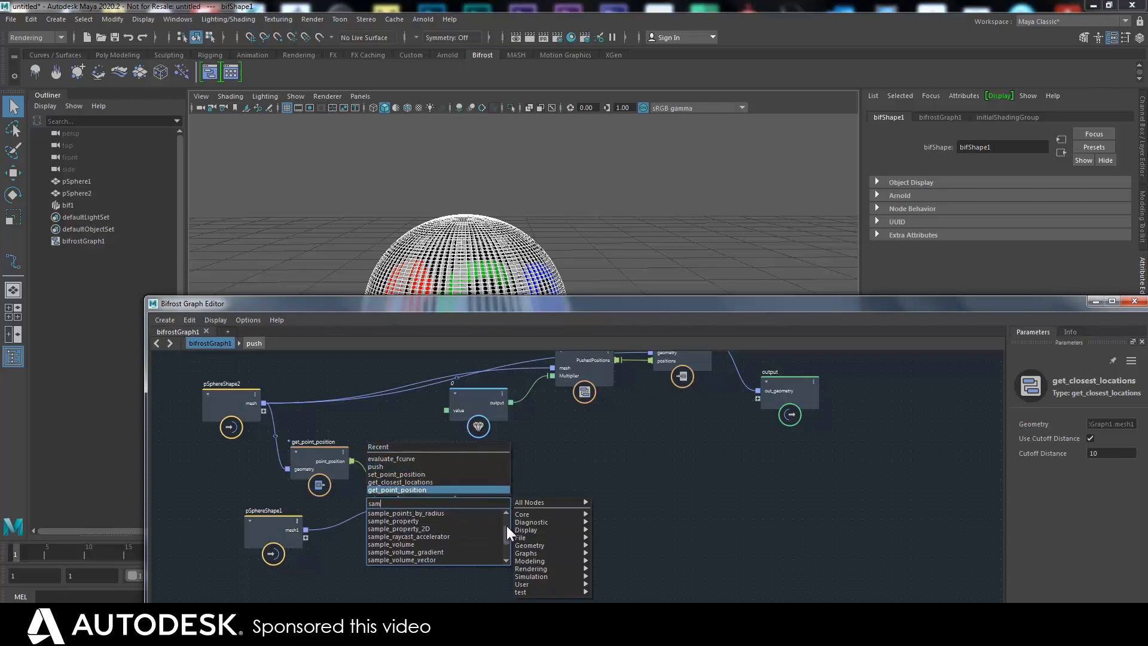
left_click(401, 536)
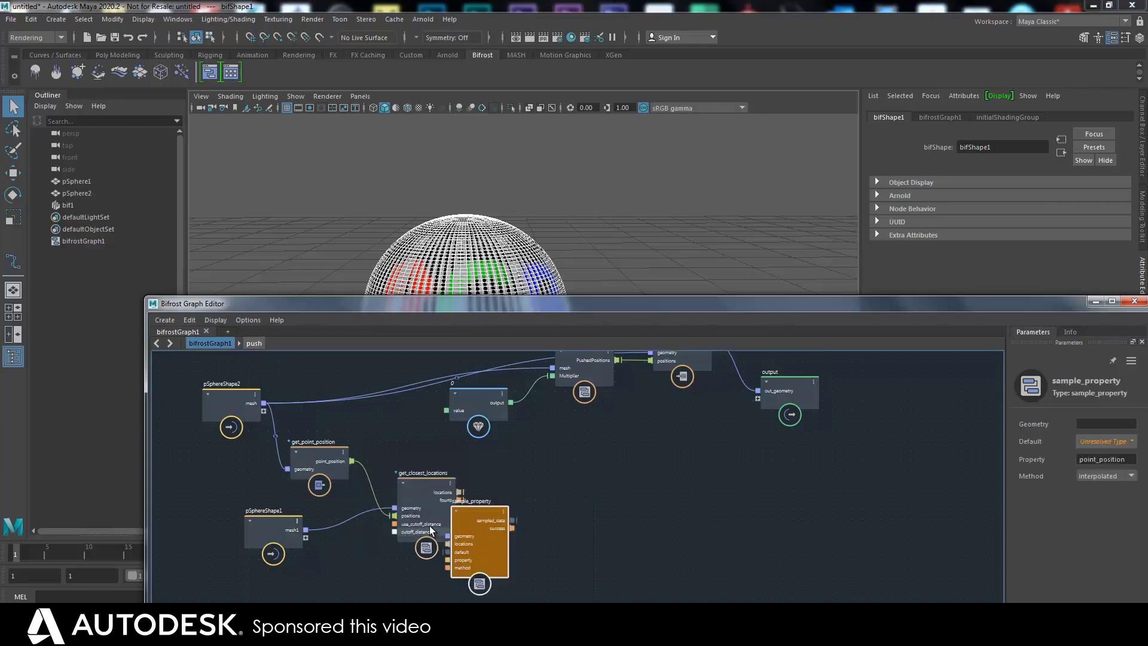
left_click_drag(485, 539, 537, 490)
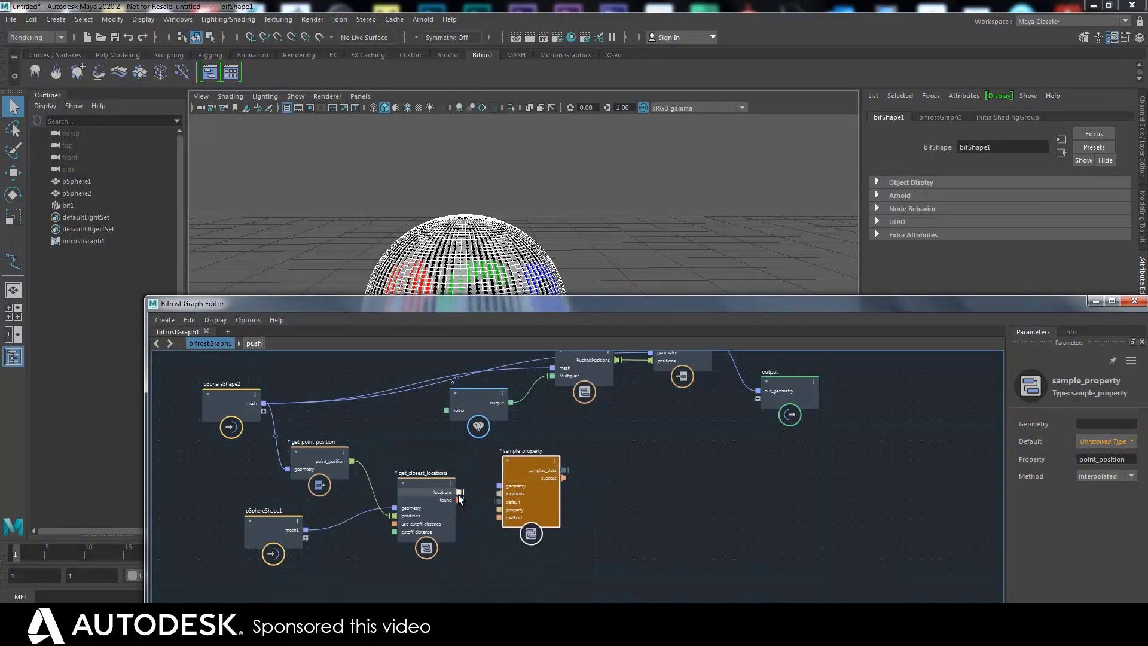
Step: Feed sample_property with the locations from get_closest_locations and pSphereShape1's mesh1 as geometry
left_click_drag(459, 492, 517, 470)
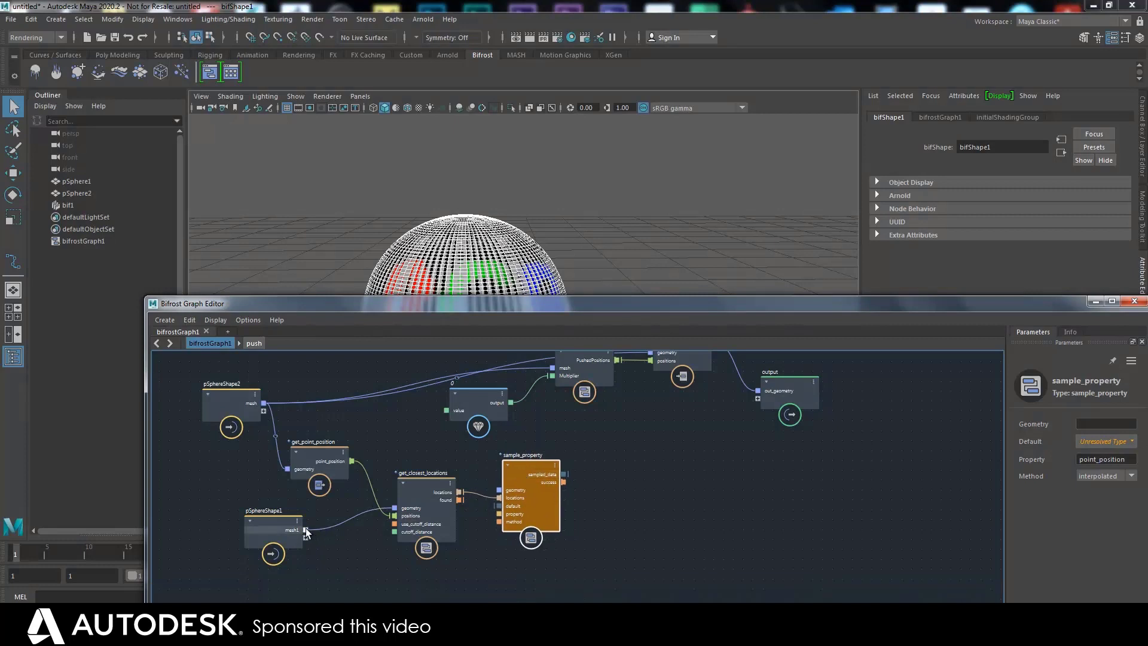
left_click_drag(305, 529, 527, 465)
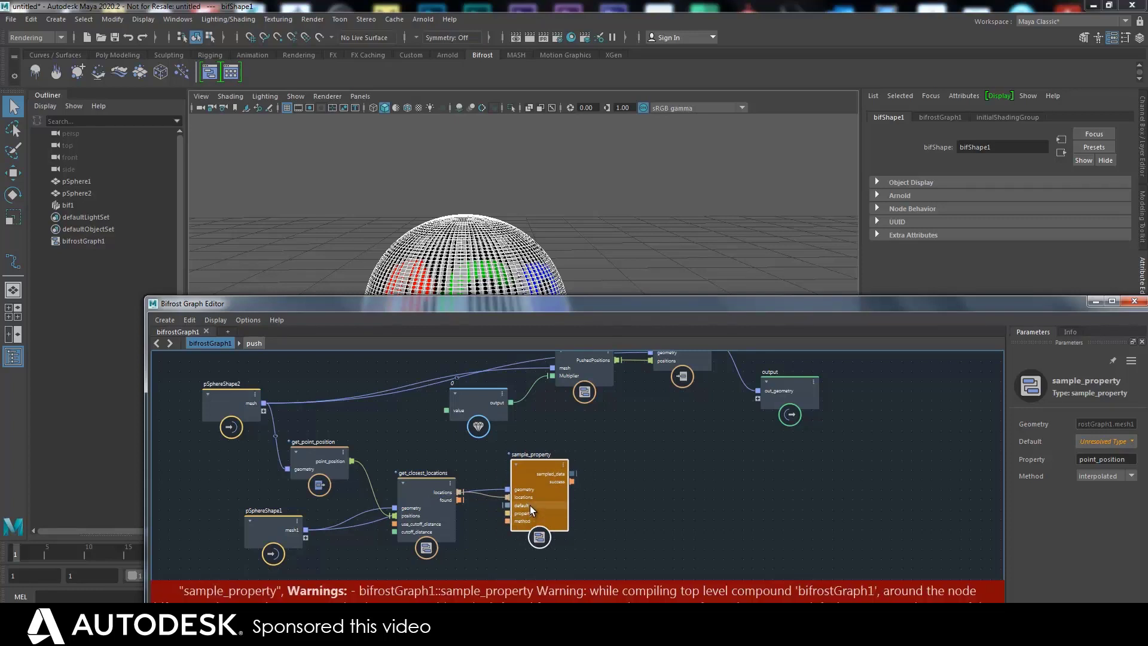
left_click_drag(526, 461, 530, 464)
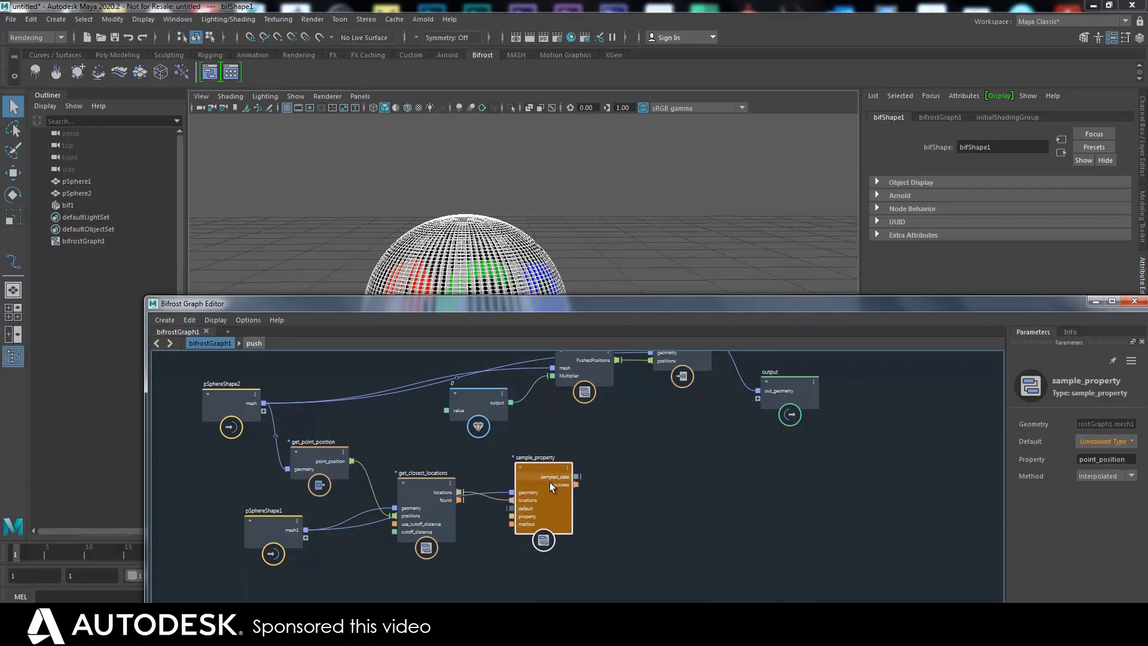
Step: Look inside the sample_property compound, return to bifrostGraph1 and reposition the graph editor window
double_click(537, 514)
left_click(211, 345)
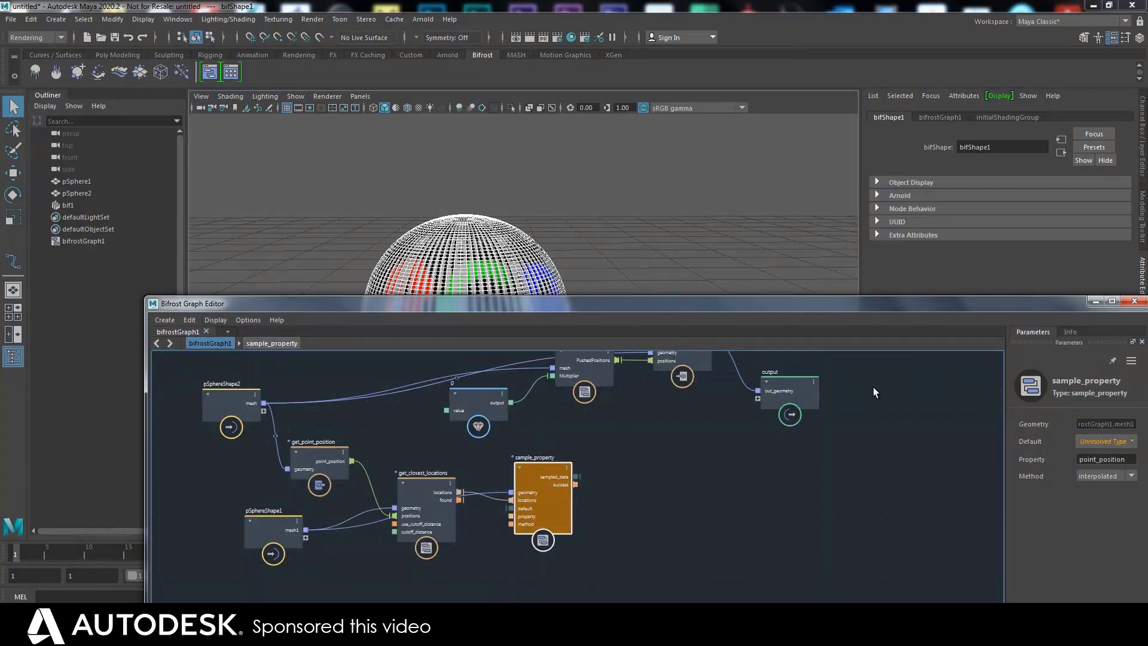
left_click_drag(1001, 303, 962, 286)
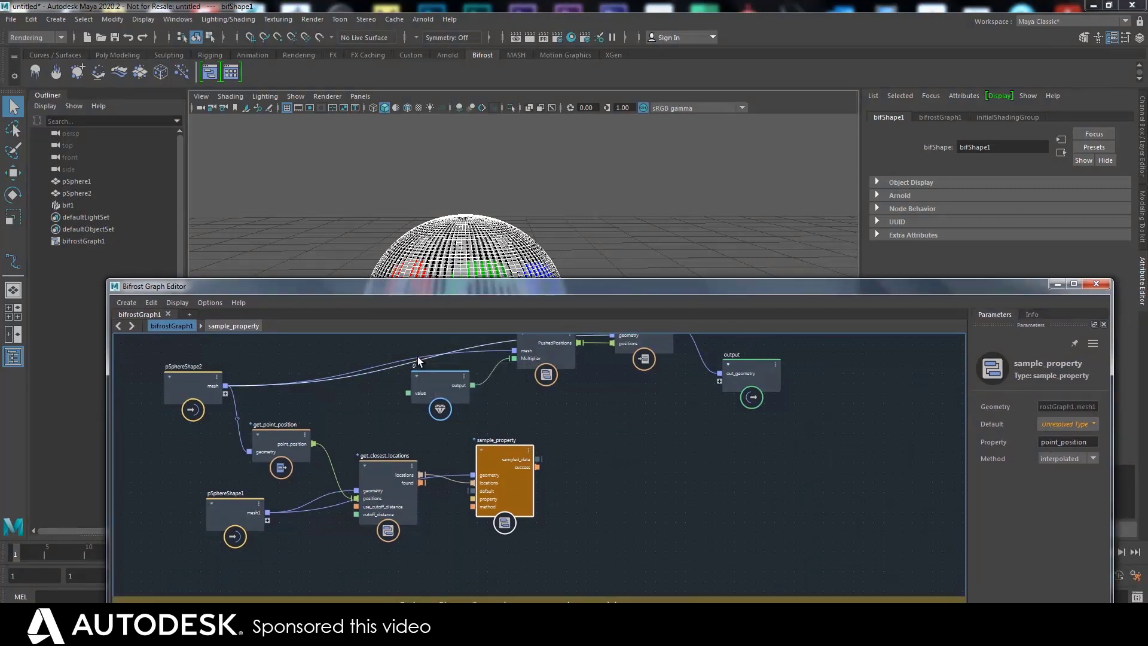
Step: Show the property table of the watchpoint on the pSphereShape2 to set_point_position connection again and remove that watchpoint
right_click(428, 360)
left_click(448, 365)
left_click_drag(434, 375, 475, 371)
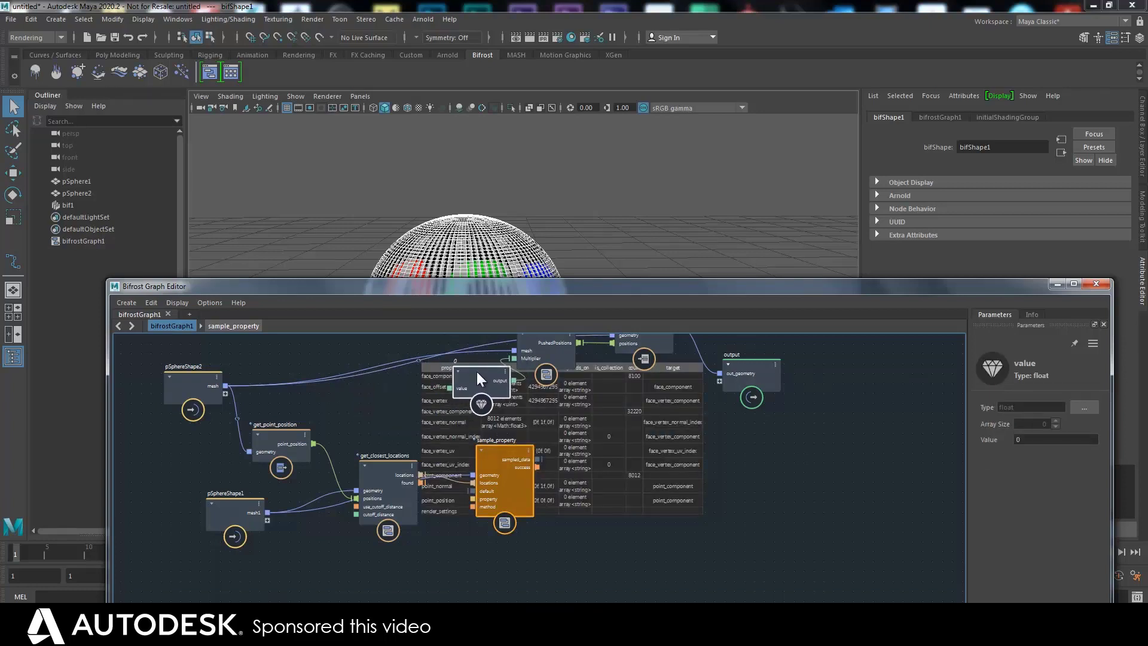
right_click(418, 361)
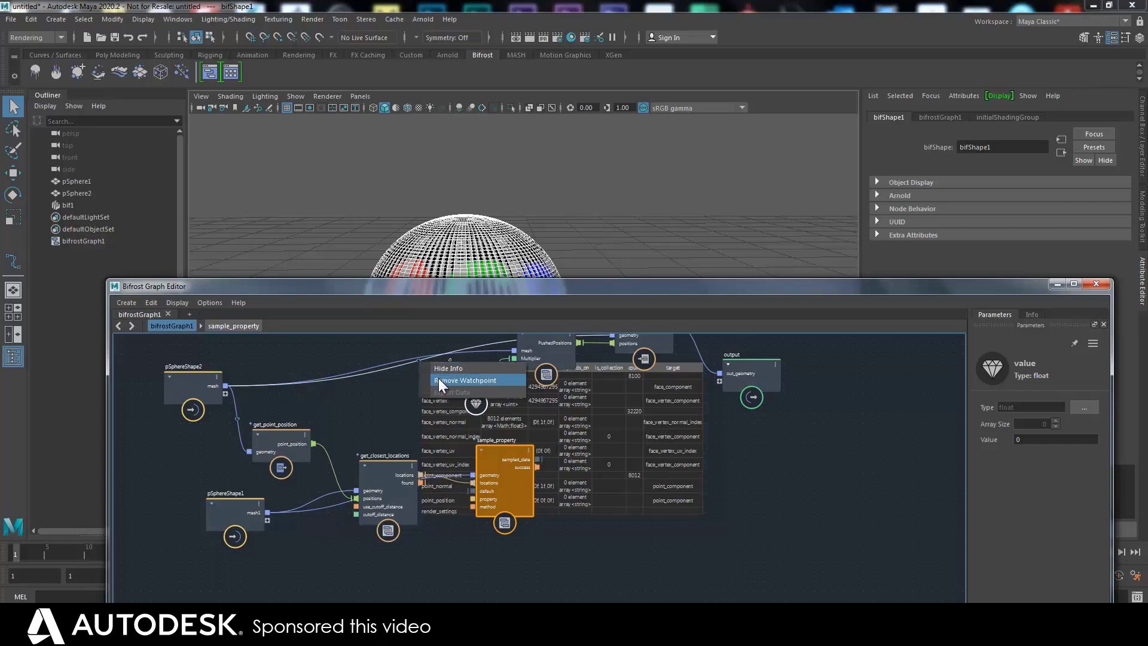
left_click(464, 380)
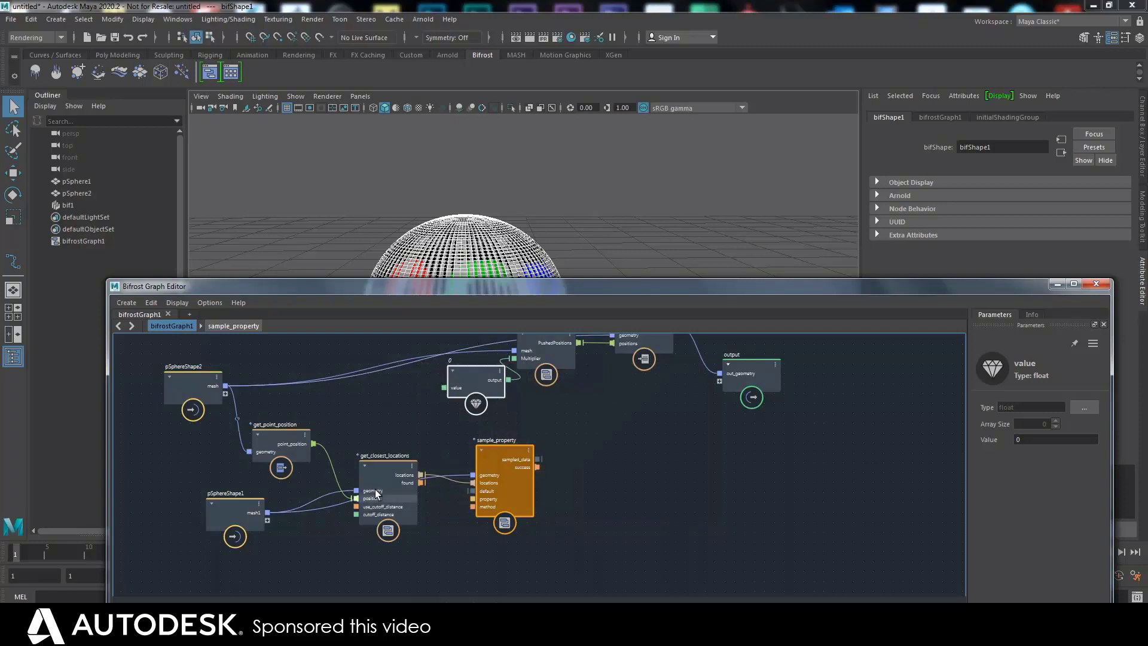
Step: Connect sample_property's sampled_data to a new port on the output node, spacing the nodes further apart
left_click_drag(375, 474, 374, 469)
left_click_drag(754, 378, 803, 384)
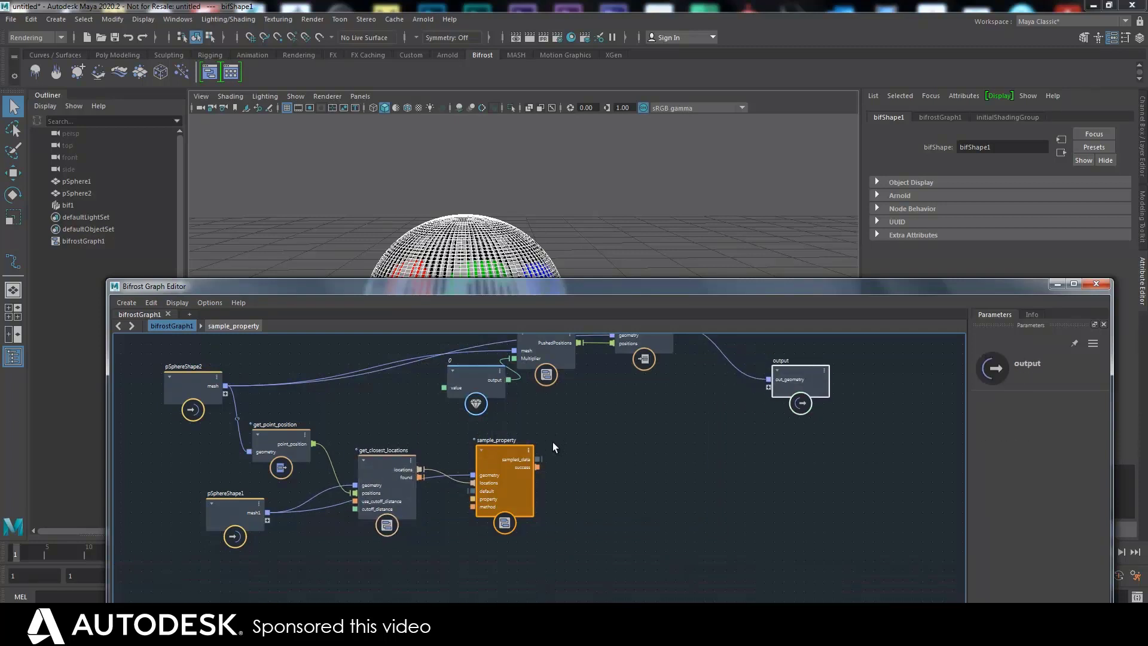
left_click_drag(537, 459, 768, 388)
left_click_drag(487, 464, 538, 454)
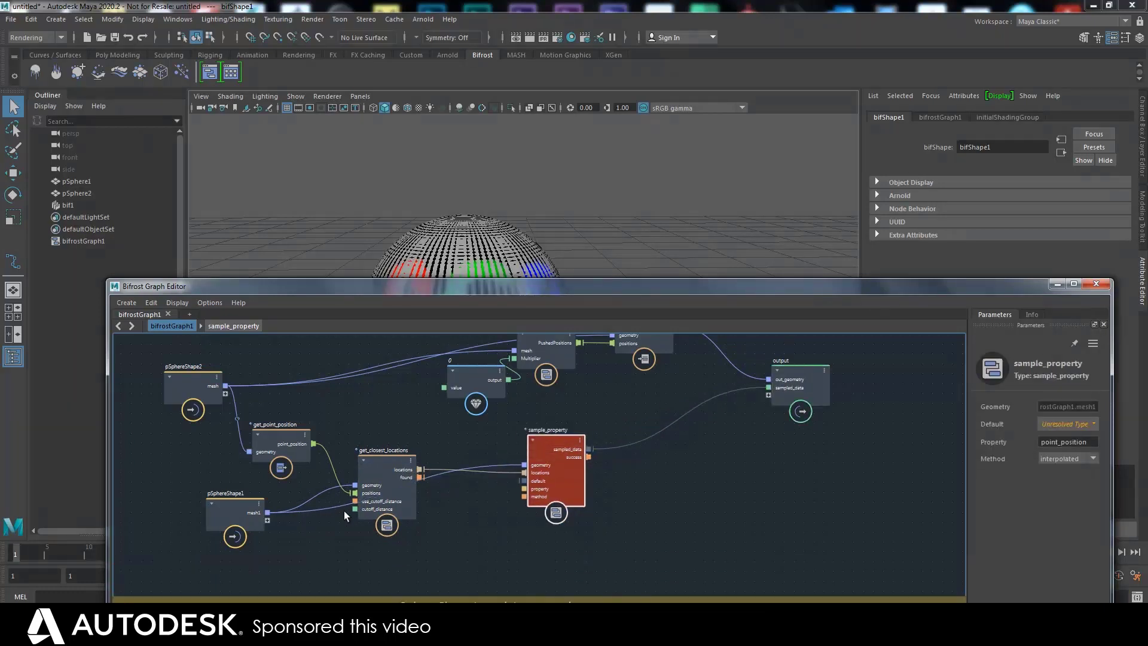
Step: Try a watchpoint on the connection from pSphereShape1 to sample_property and remove it, moving get_closest_locations clear and back
left_click_drag(382, 458, 379, 401)
right_click(380, 495)
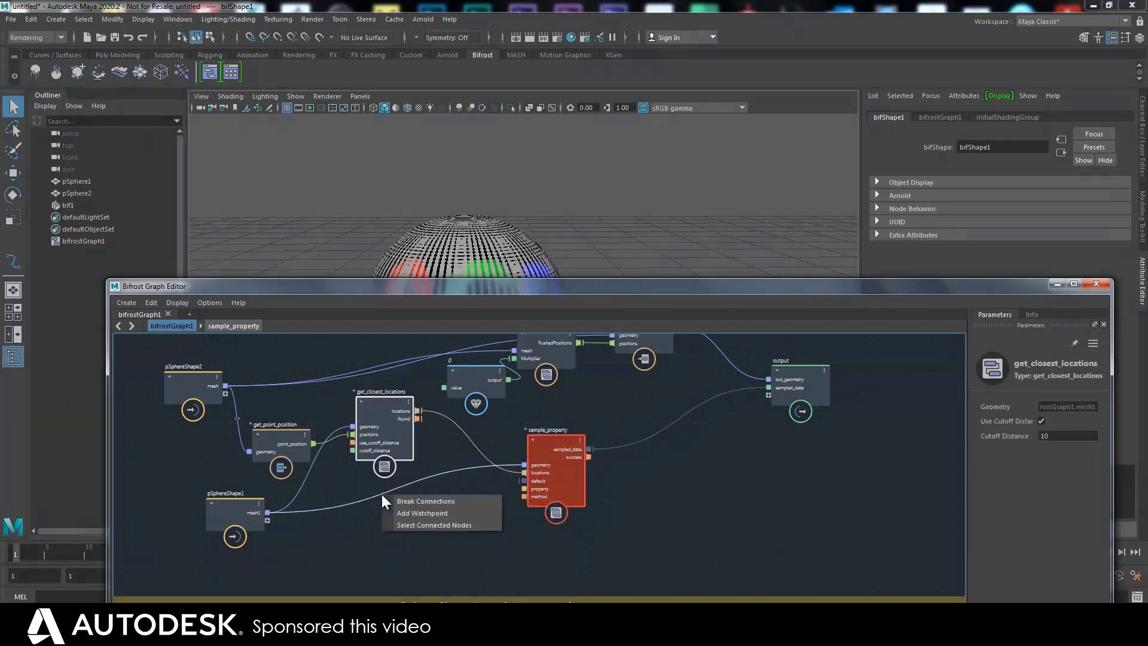
left_click(402, 512)
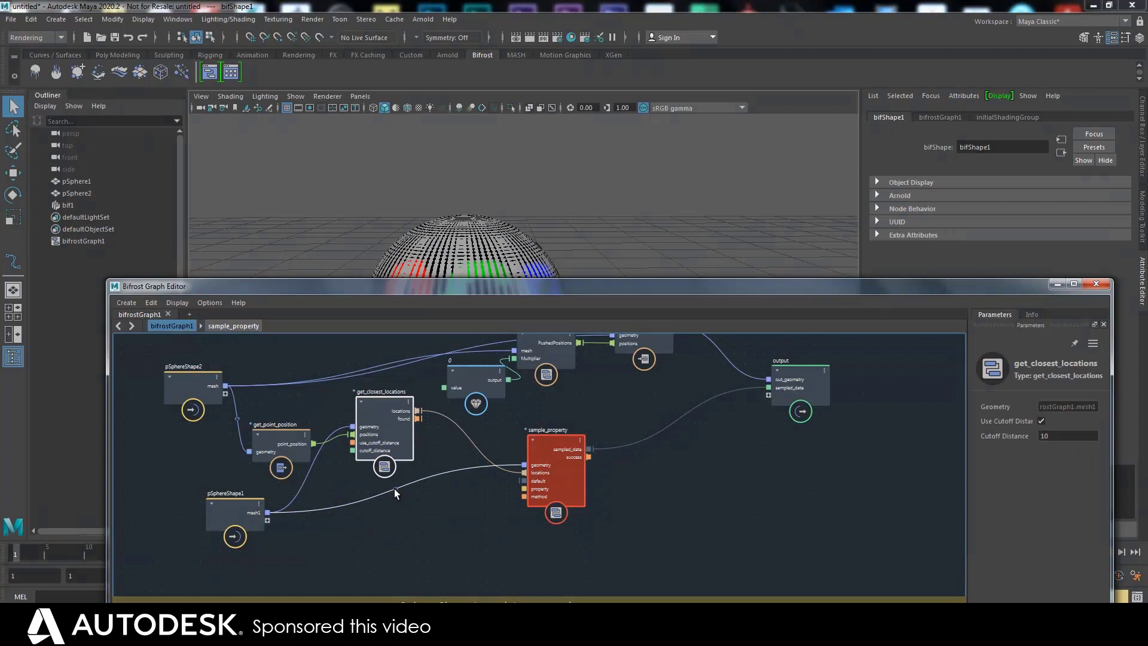
right_click(394, 488)
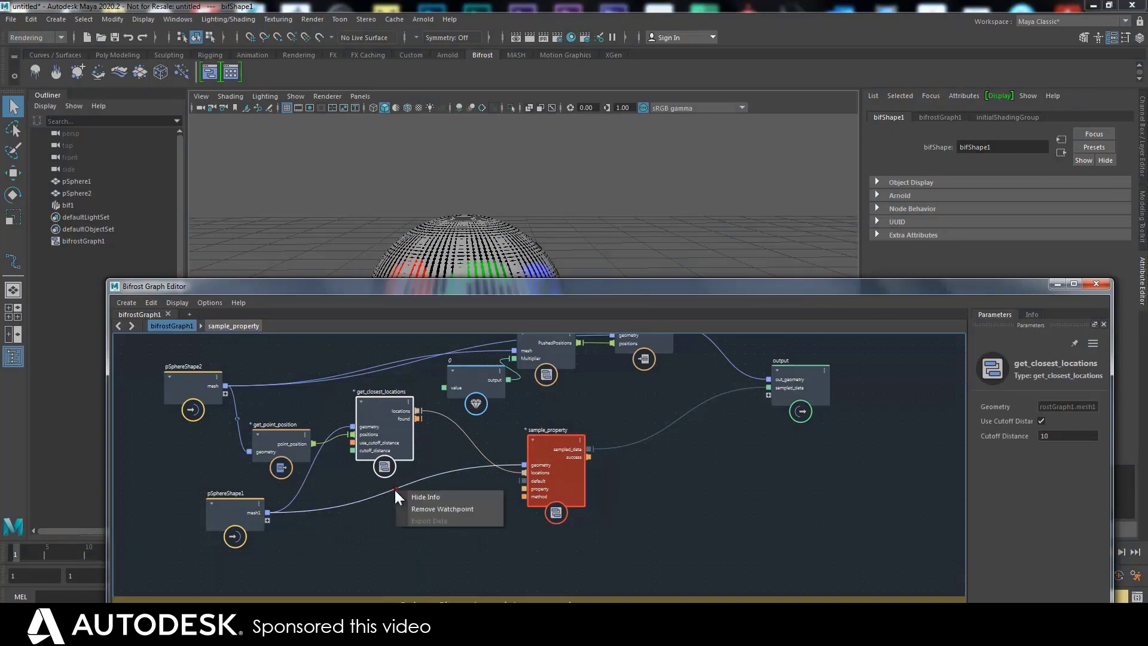
left_click(413, 508)
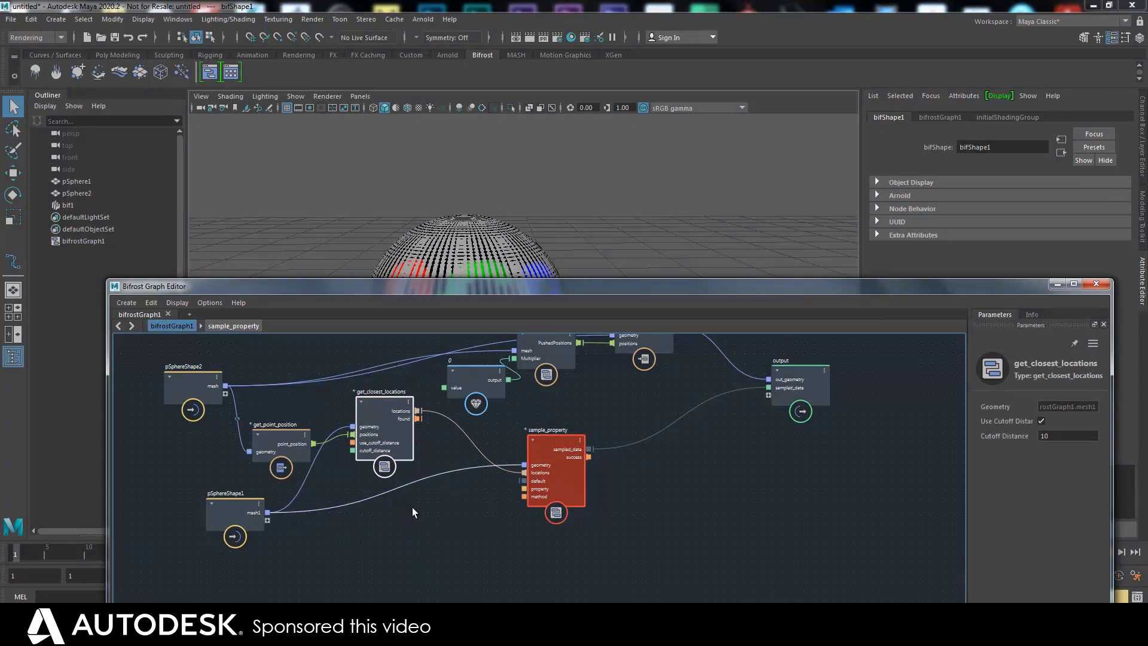
left_click_drag(380, 429, 401, 514)
Step: Hide pSphere2 and select the painted pSphere1, lowering the graph editor window to uncover it
left_click(69, 181)
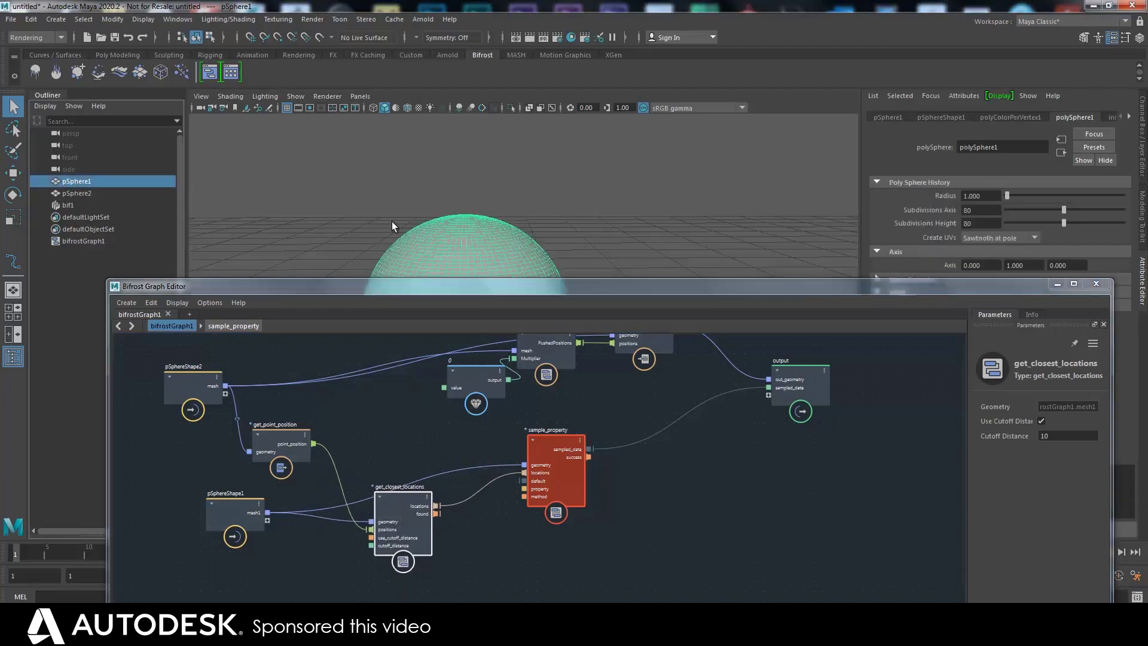
left_click_drag(475, 293, 483, 360)
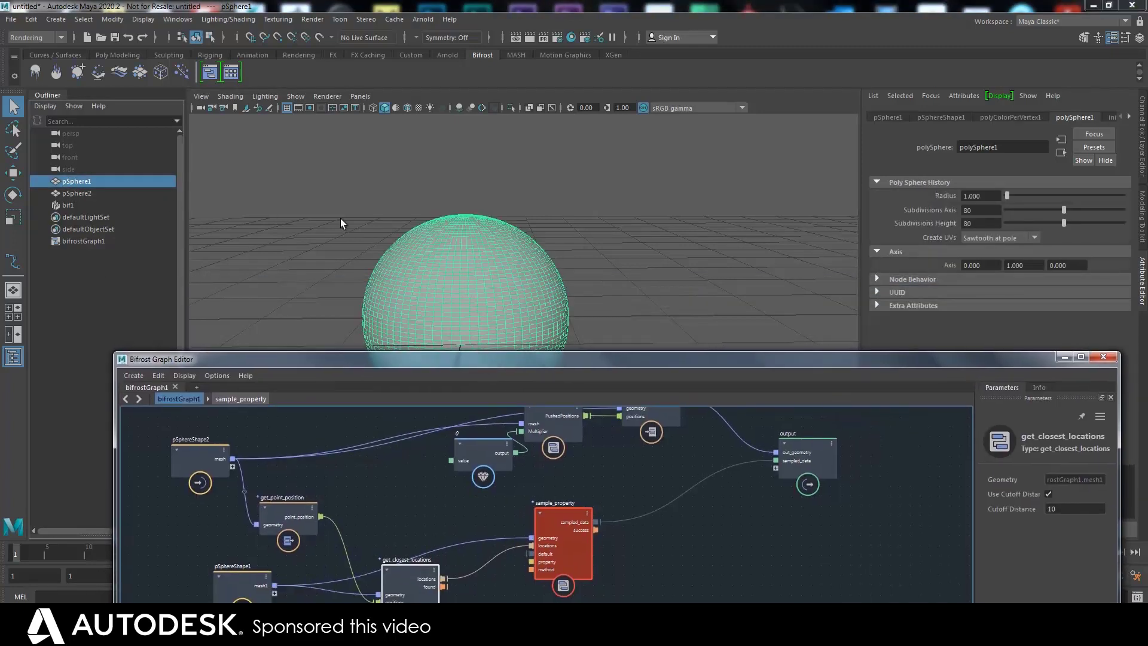
left_click(84, 192)
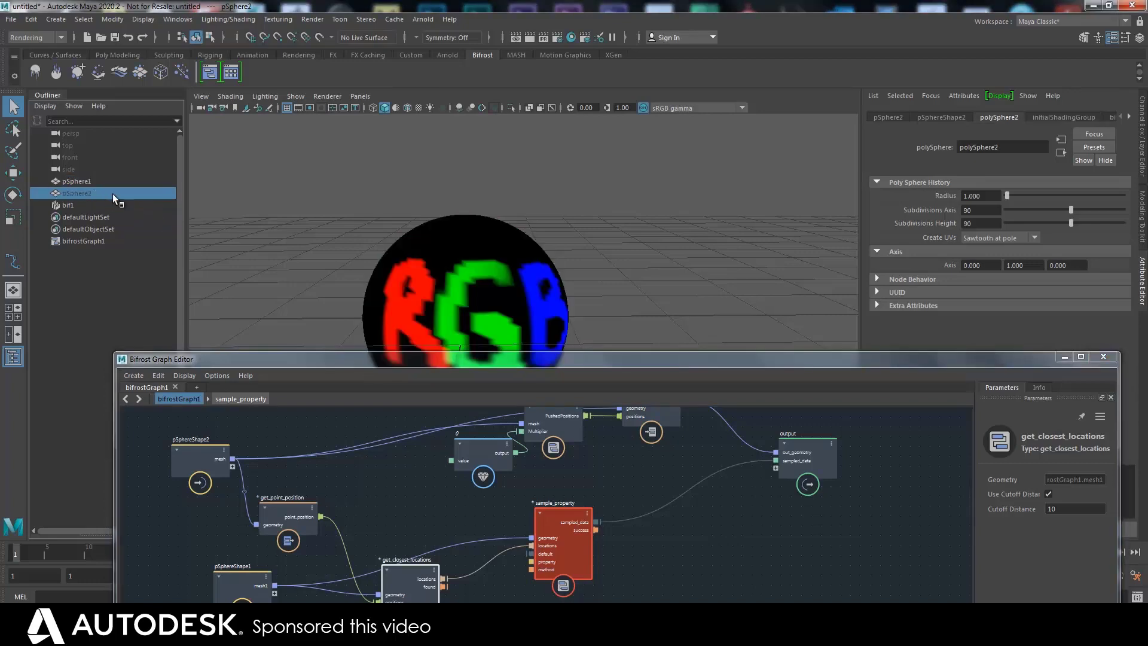
left_click(86, 180)
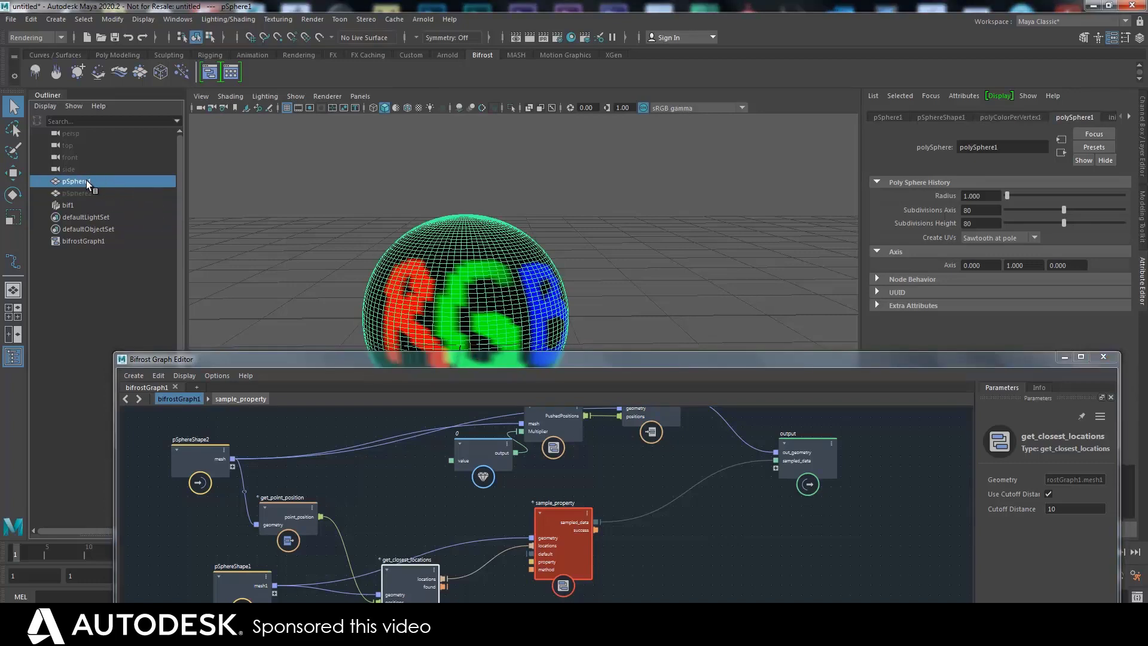
left_click(272, 16)
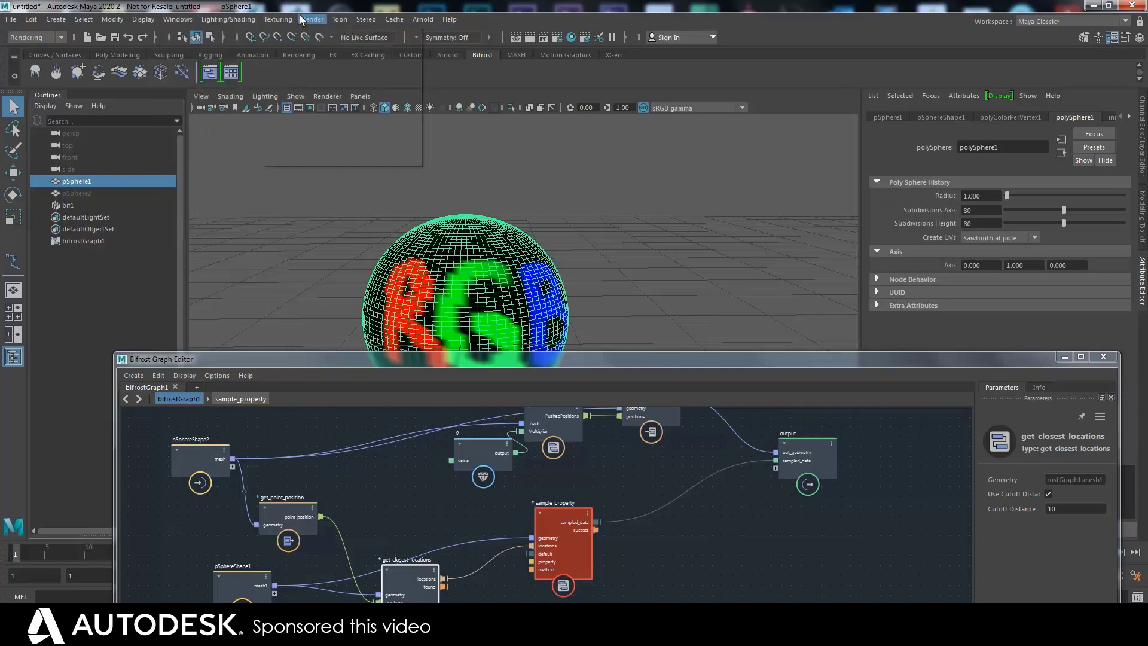
left_click(276, 175)
left_click(260, 231)
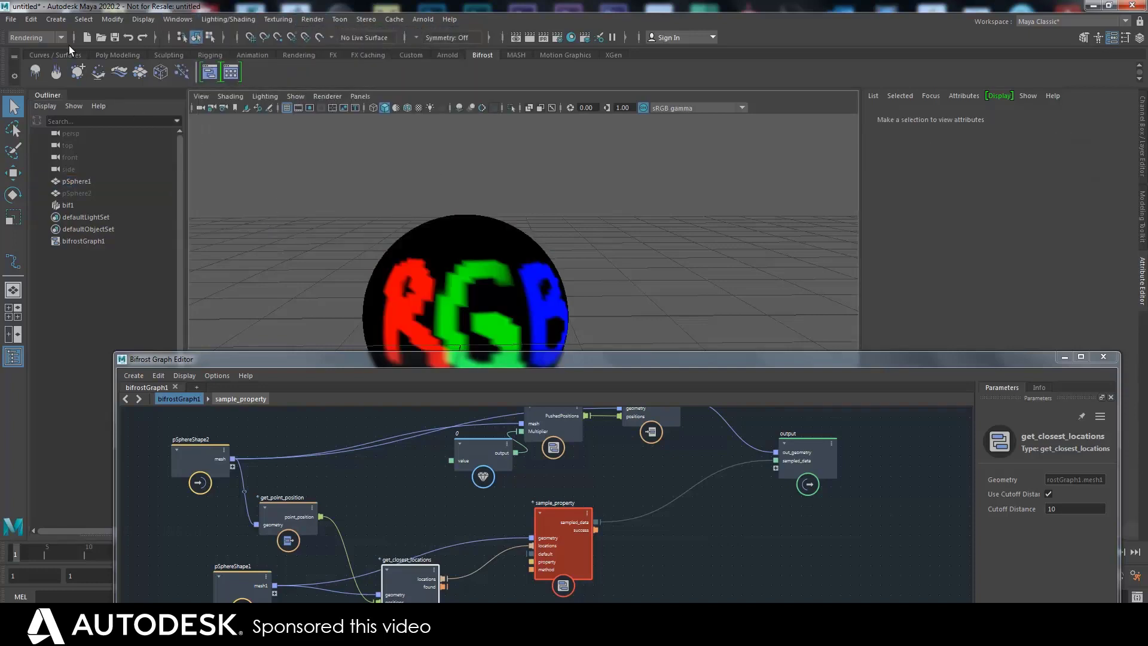
left_click(77, 180)
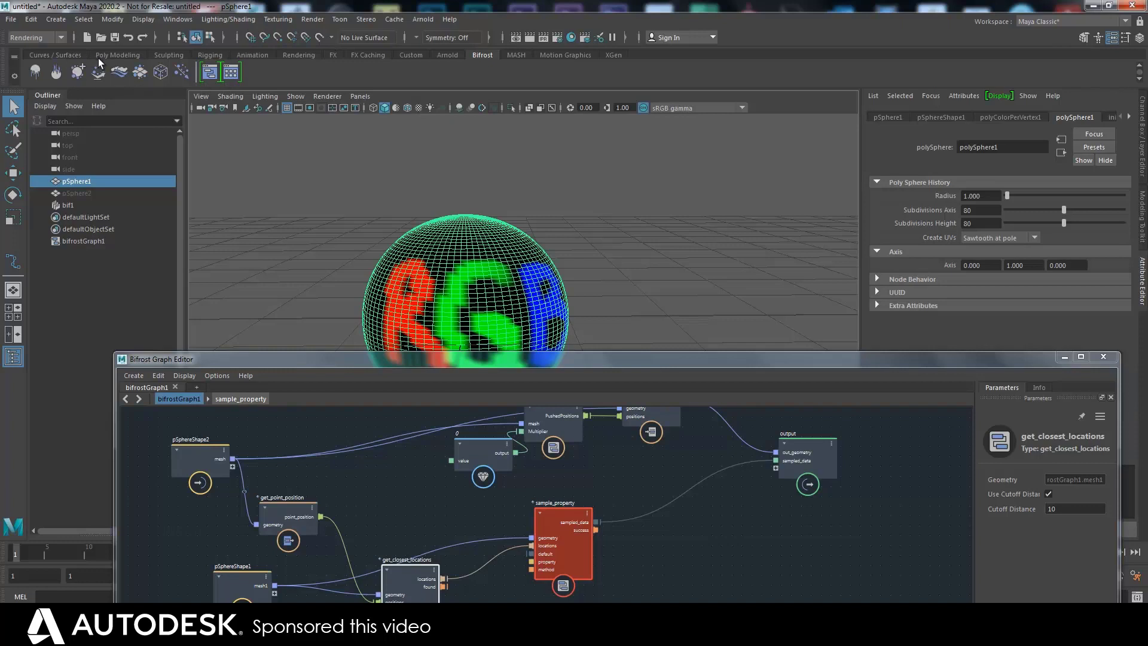
left_click(119, 55)
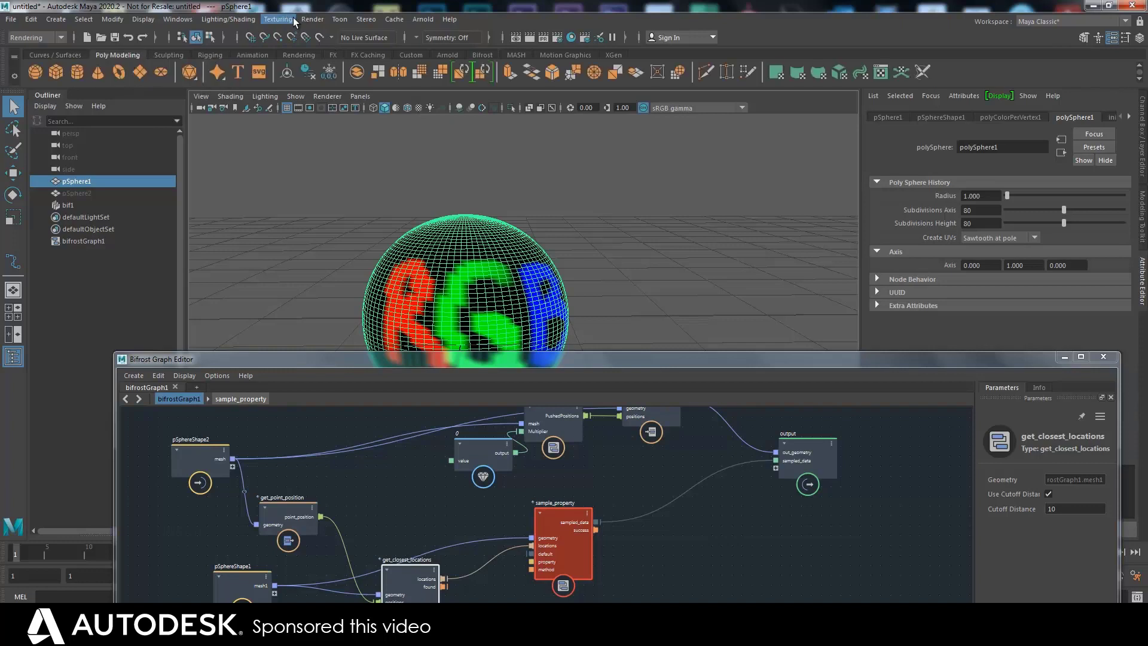
left_click(179, 54)
left_click(210, 55)
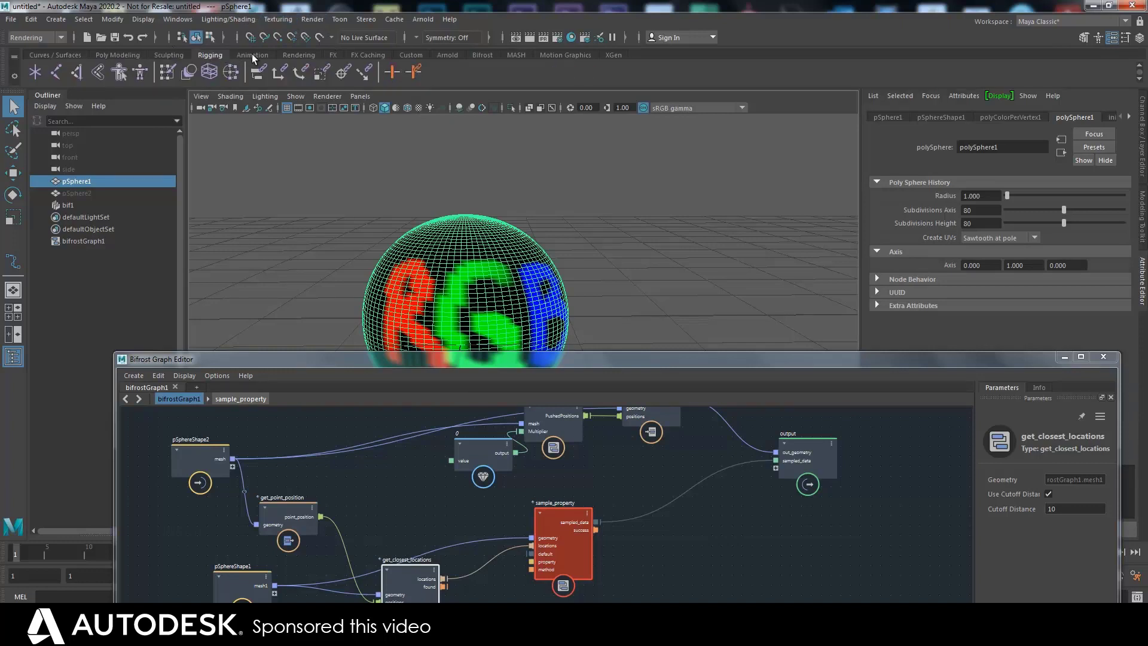
left_click(253, 55)
left_click(70, 53)
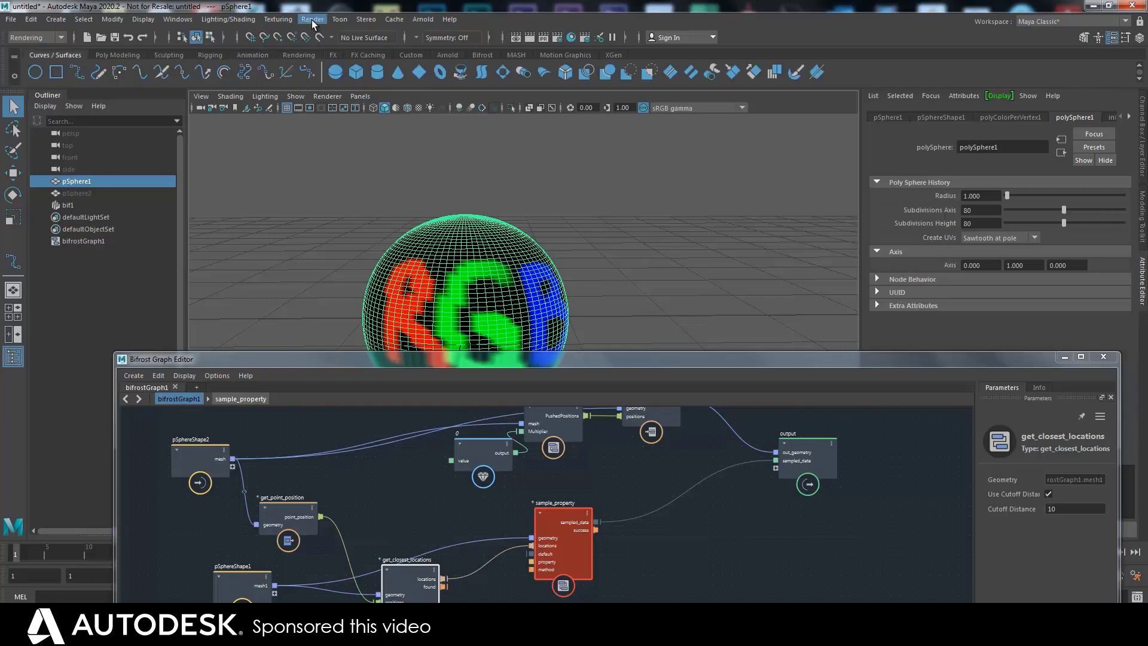
left_click_drag(366, 185, 472, 254)
Step: Switch to the Modeling menu set and look up the name of pSphere1's colour set in the Color Set Editor
left_click(60, 37)
left_click(35, 49)
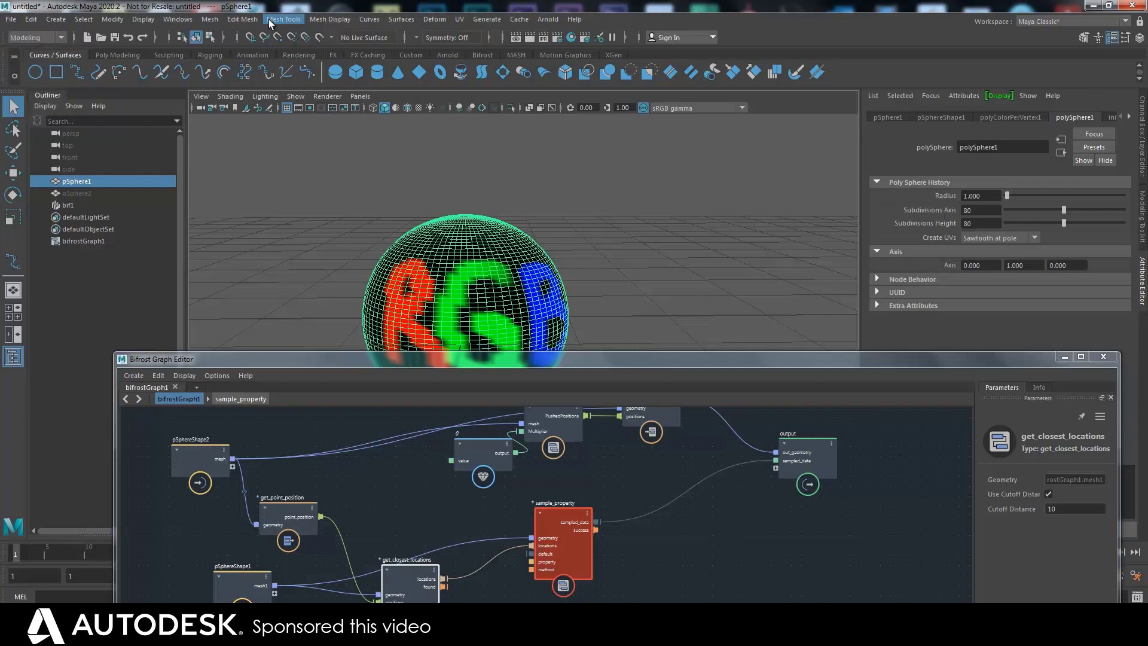
left_click(334, 20)
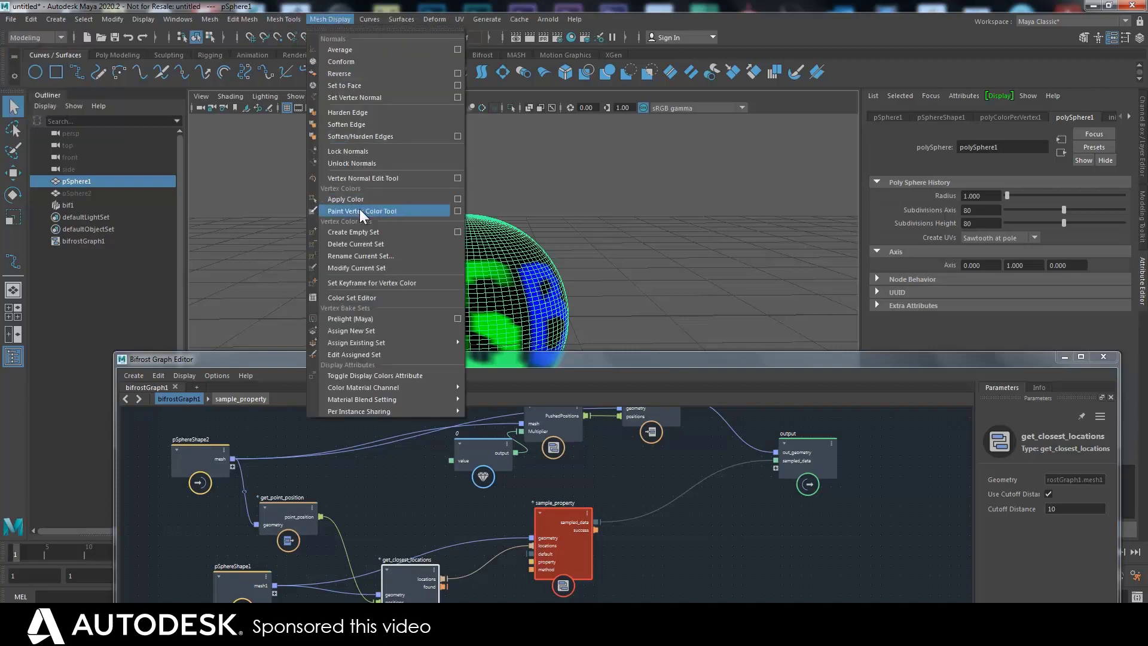
left_click(362, 297)
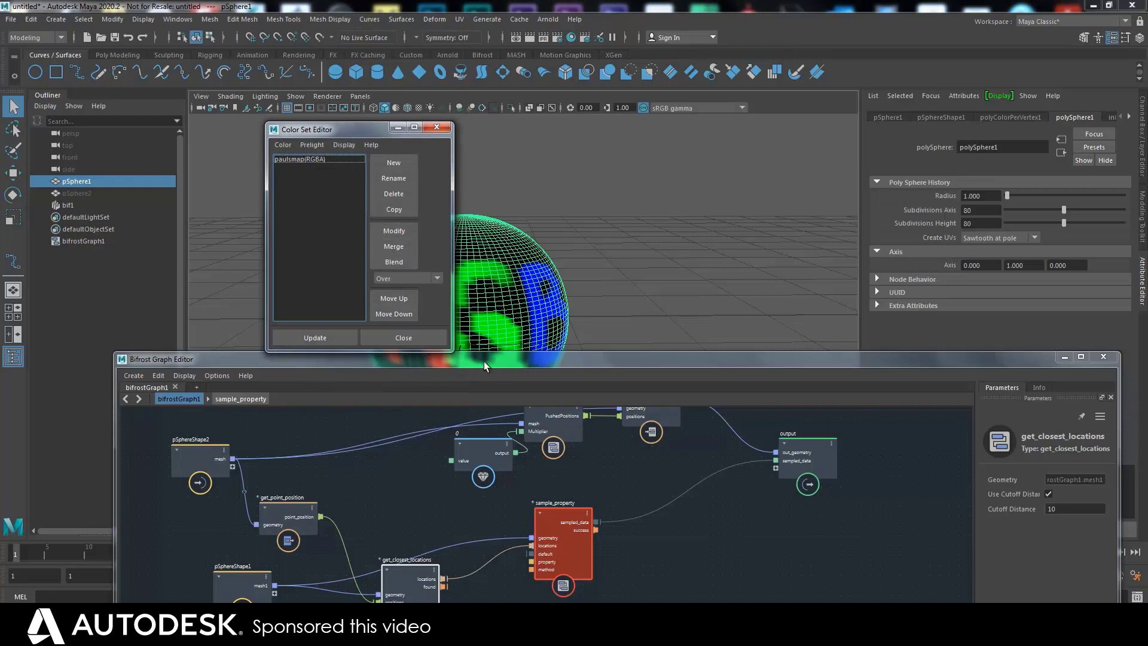
left_click(436, 127)
Step: Move sample_property slightly closer to get_closest_locations and set its Property to paulsmap
left_click_drag(553, 512, 517, 513)
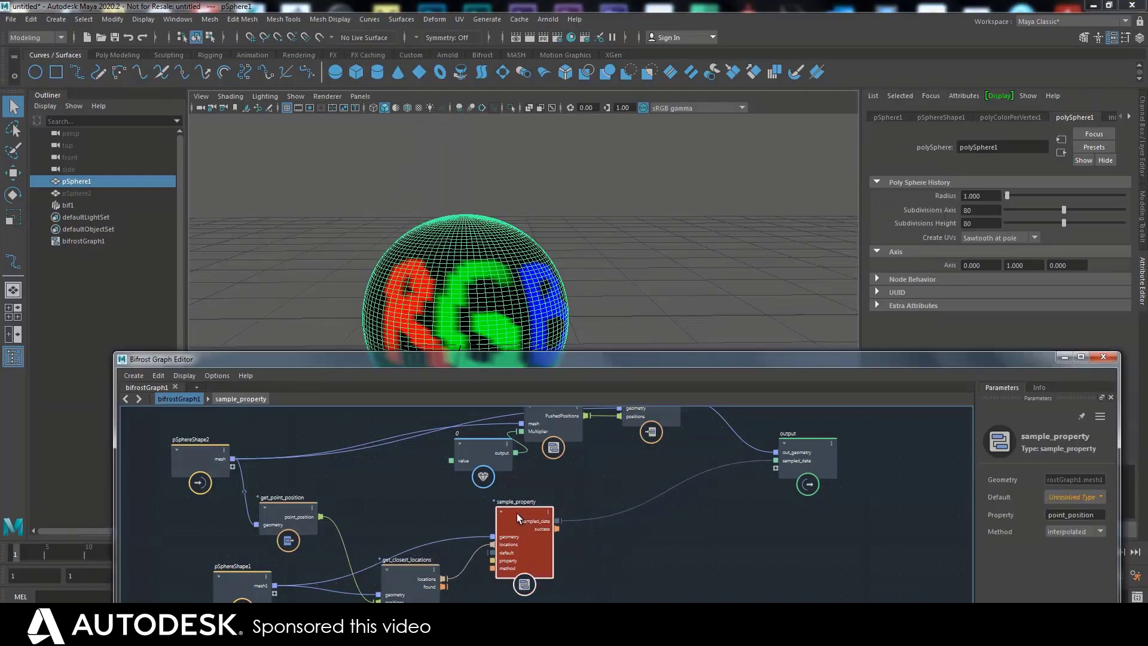
left_click(1060, 495)
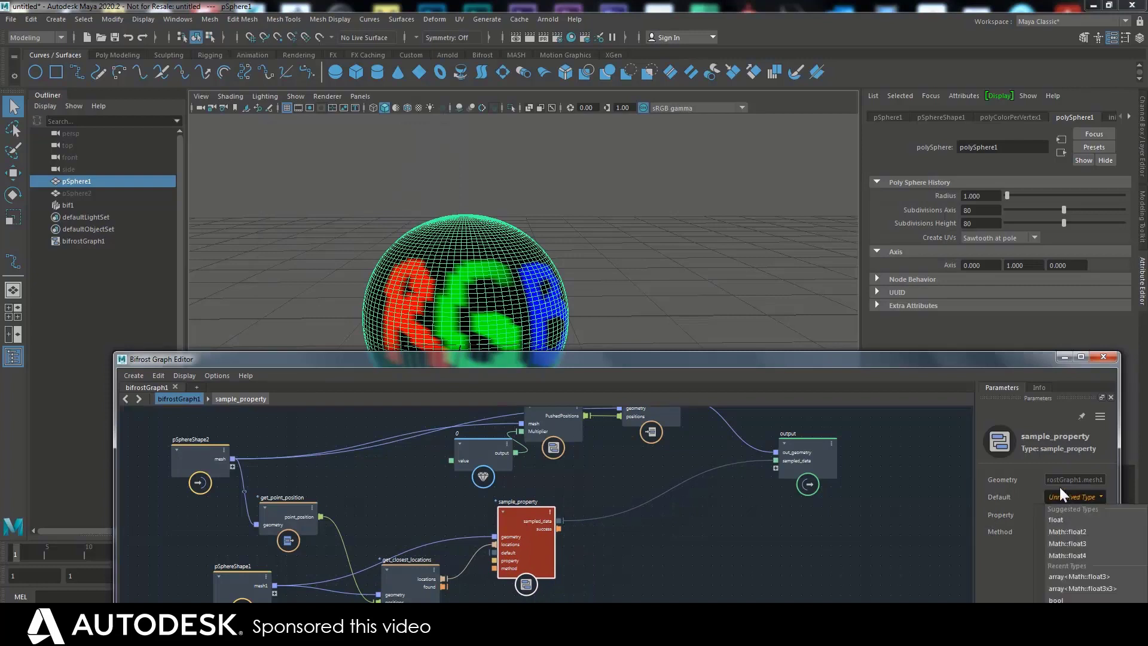
left_click(946, 515)
left_click(518, 512)
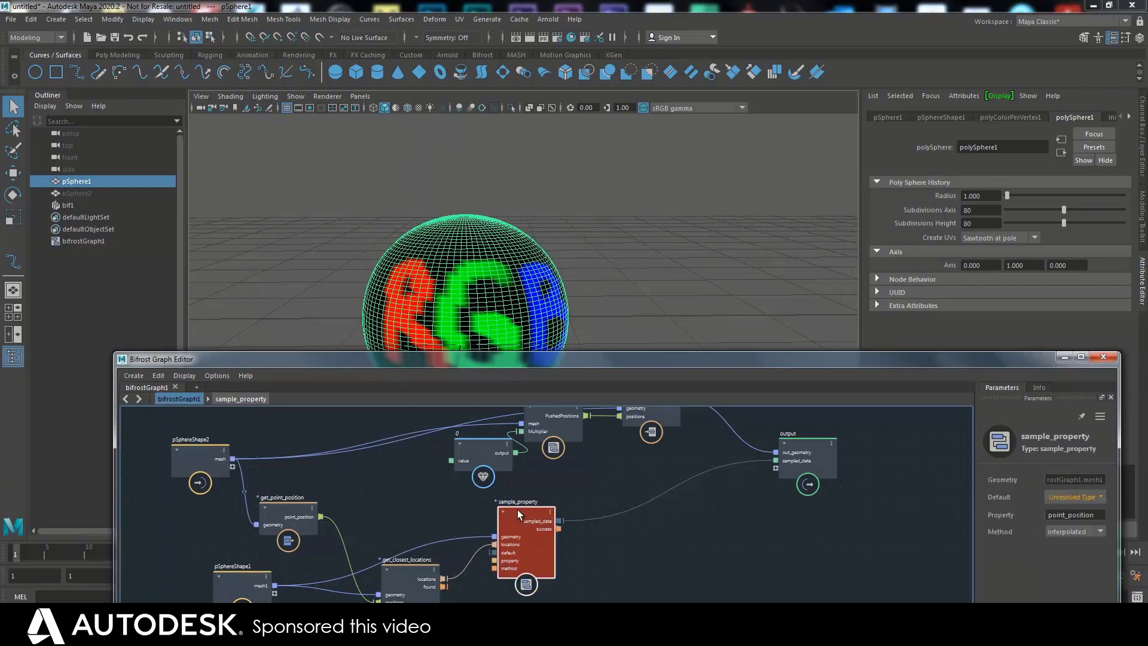
left_click(1053, 517)
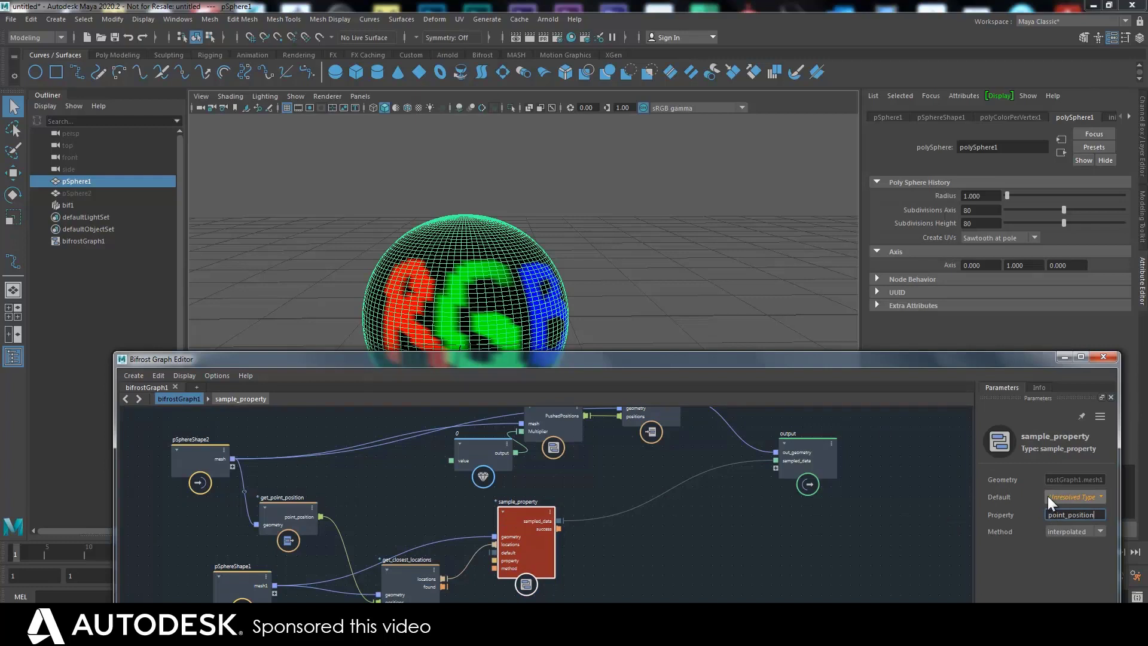
key("BackSpace")
key("BackSpace")
key("BackSpace")
key("BackSpace")
key("BackSpace")
key("BackSpace")
key("BackSpace")
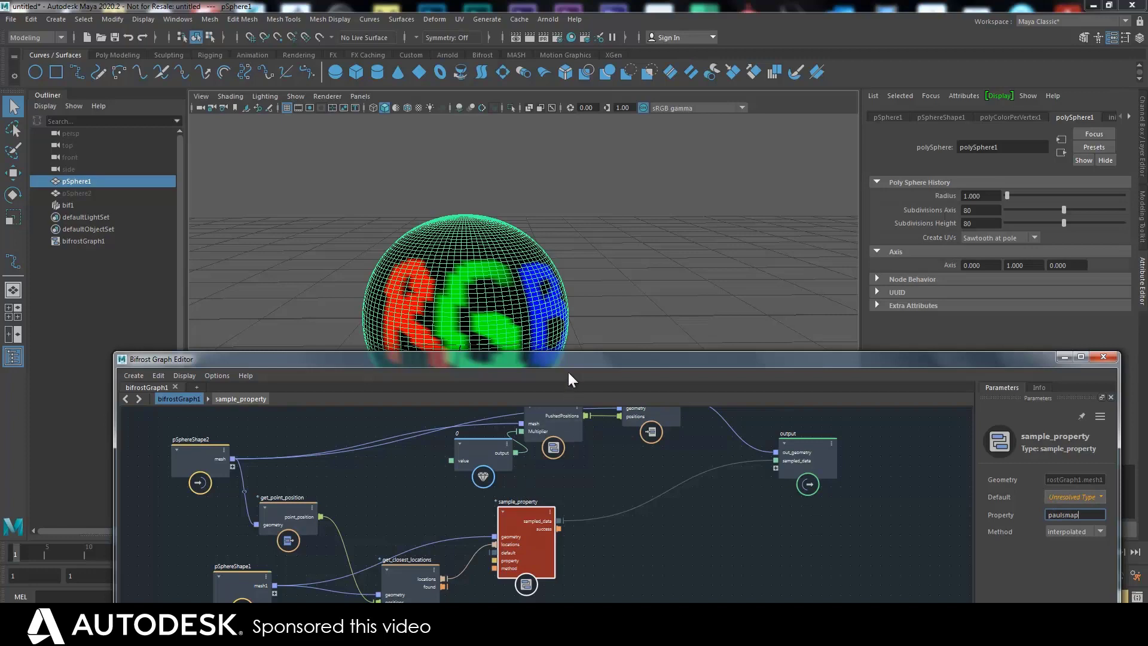
Step: Raise the graph editor window and remove the connection from sample_property's sampled_data to the output node
left_click_drag(572, 376, 567, 217)
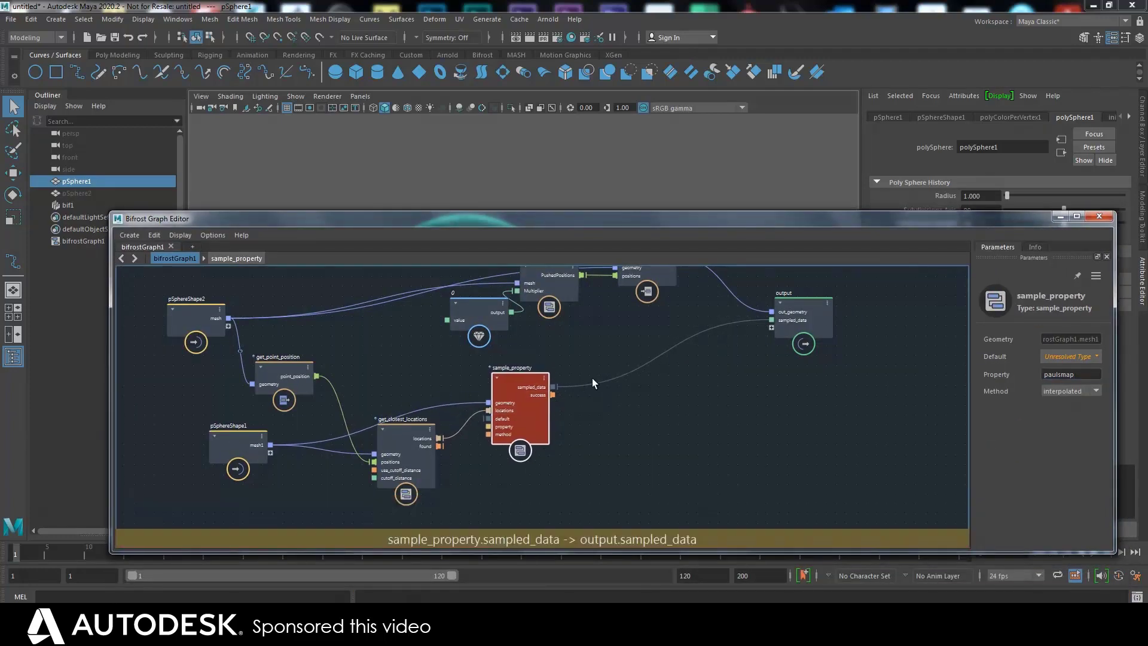
left_click(615, 371)
key("Delete")
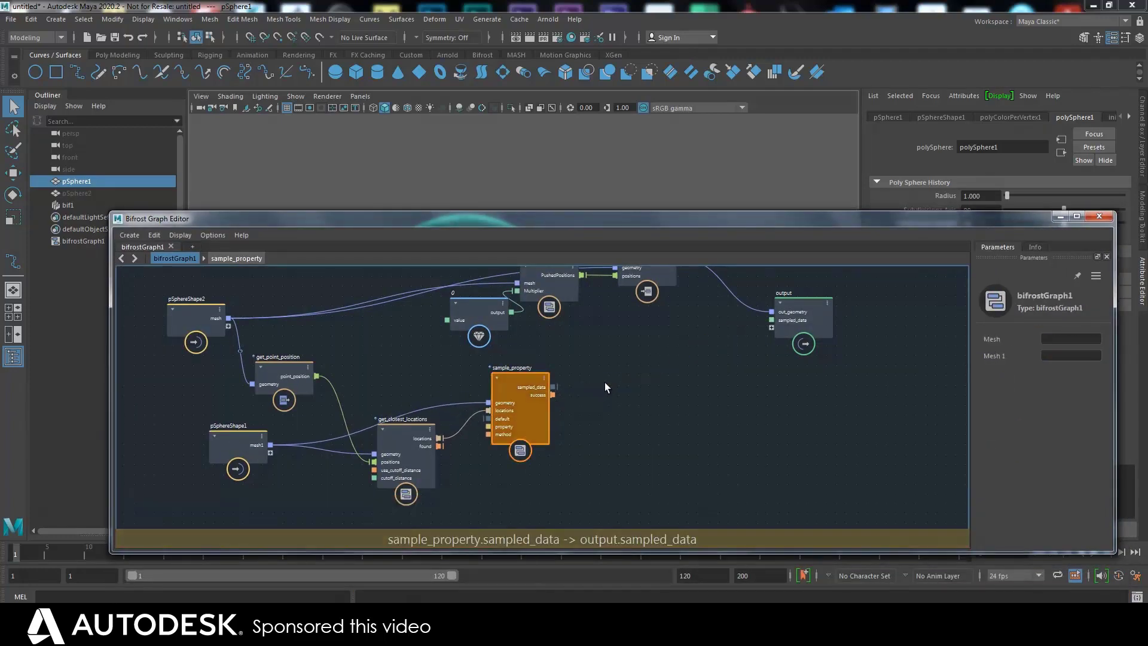
Step: Set the value type of sample_property's default port to Math::float4 and reposition sample_property and get_closest_locations
left_click_drag(505, 392, 553, 395)
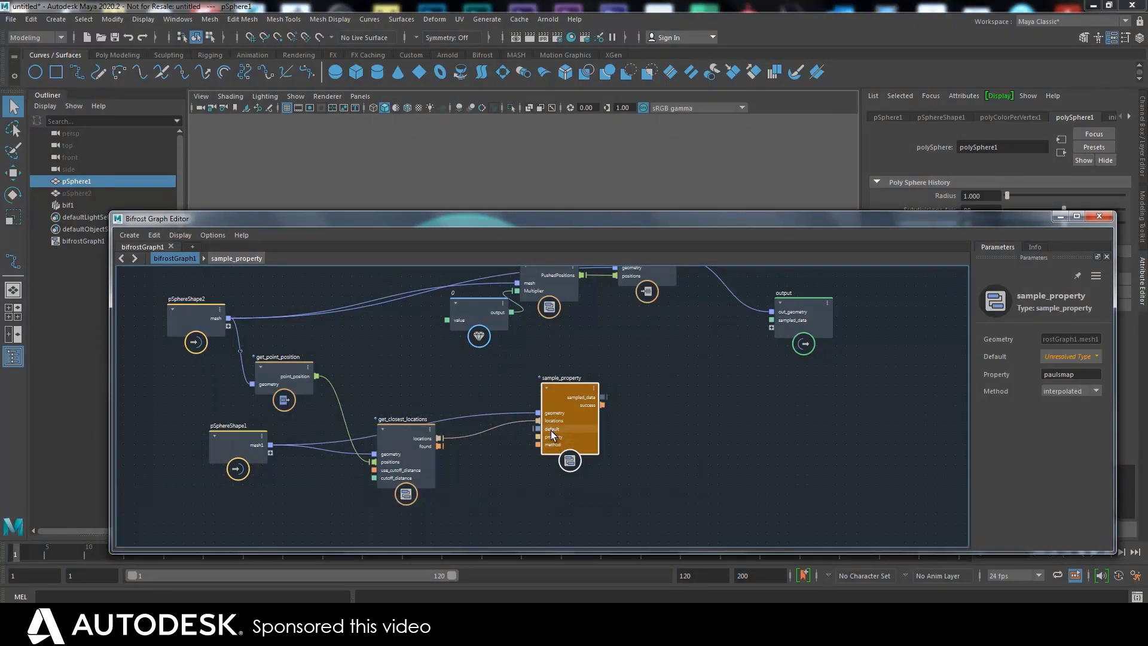
right_click(551, 430)
mouse_move(582, 448)
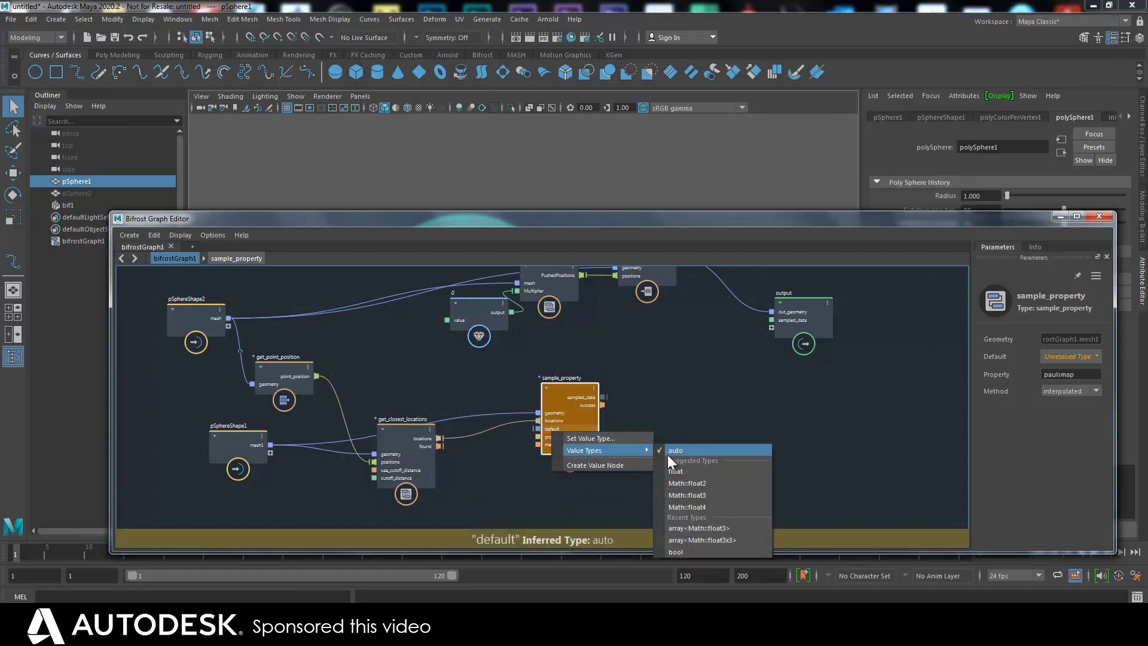
left_click(689, 505)
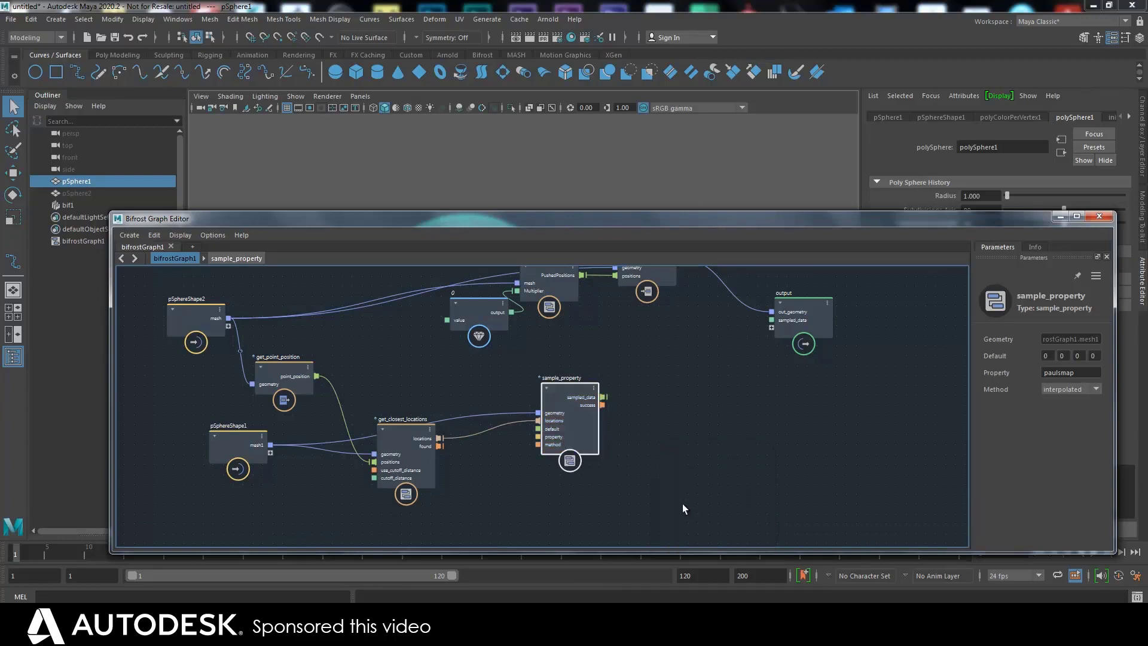
left_click_drag(560, 390, 511, 404)
left_click_drag(404, 437, 406, 450)
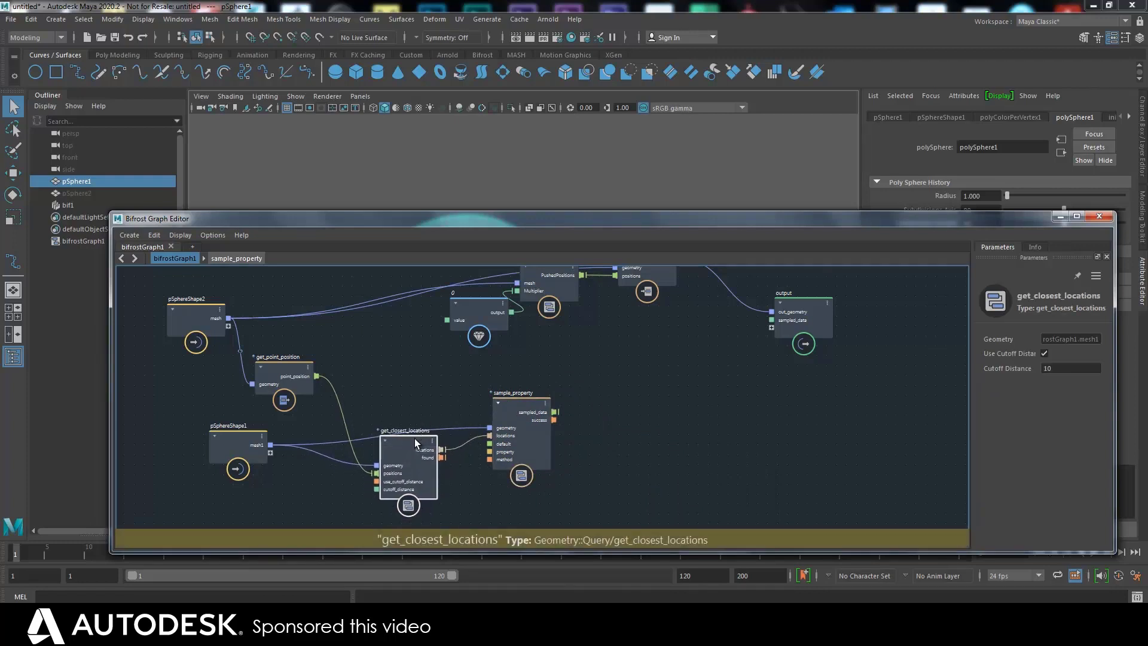
Step: Switch the type of sample_property's default port to Math::float3 and back to Math::float4
right_click(505, 445)
mouse_move(540, 465)
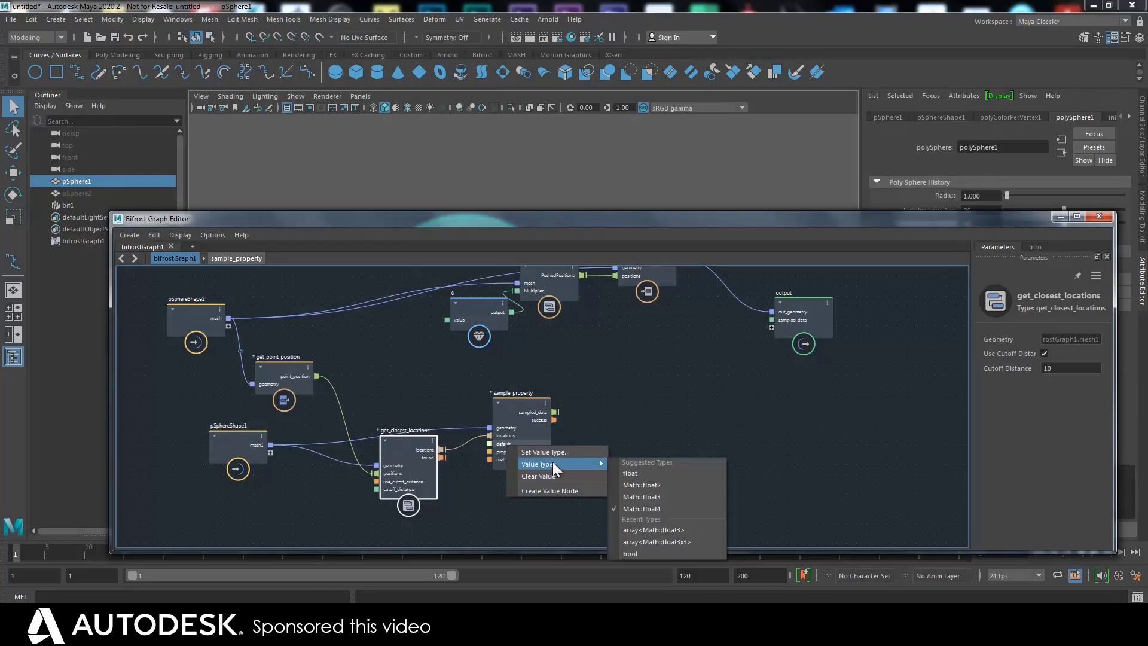
left_click(635, 497)
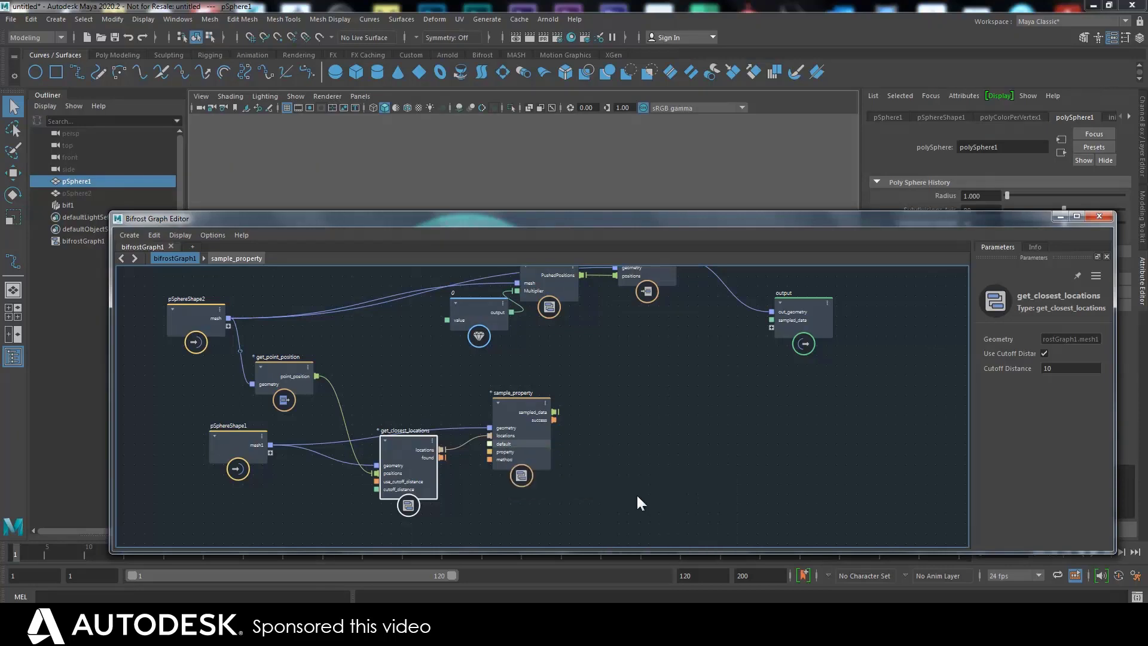
right_click(501, 445)
mouse_move(539, 464)
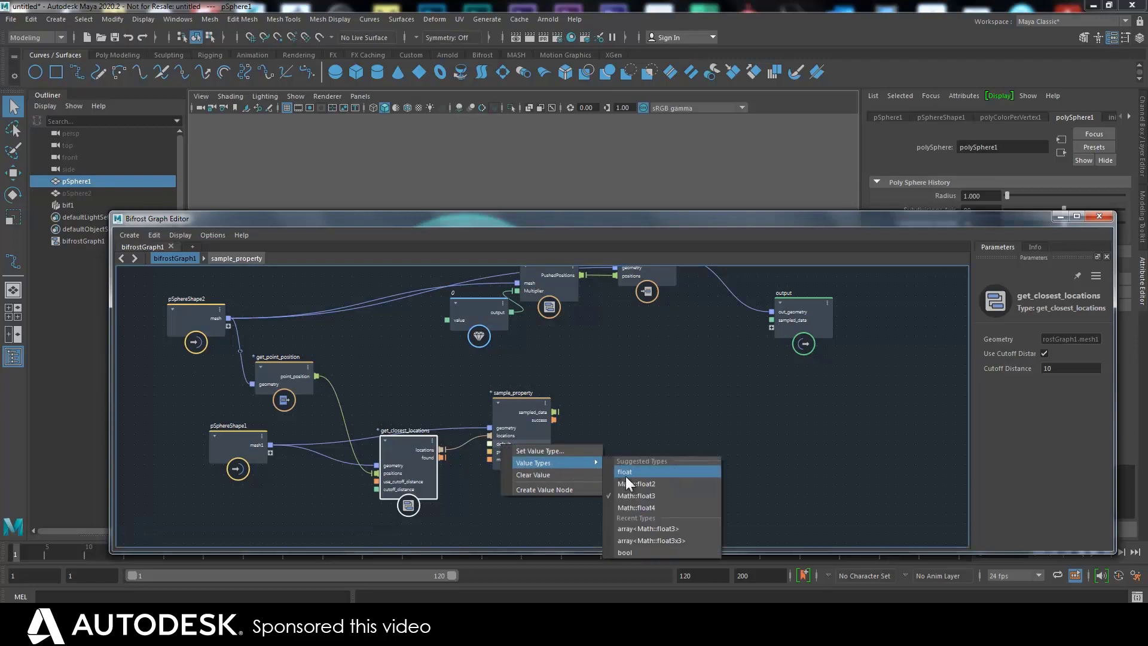
left_click(629, 507)
Step: Add a vector4_to_scalar node beside sample_property and connect sampled_data to its vector4 input
left_click_drag(508, 410, 484, 415)
left_click_drag(413, 436, 409, 447)
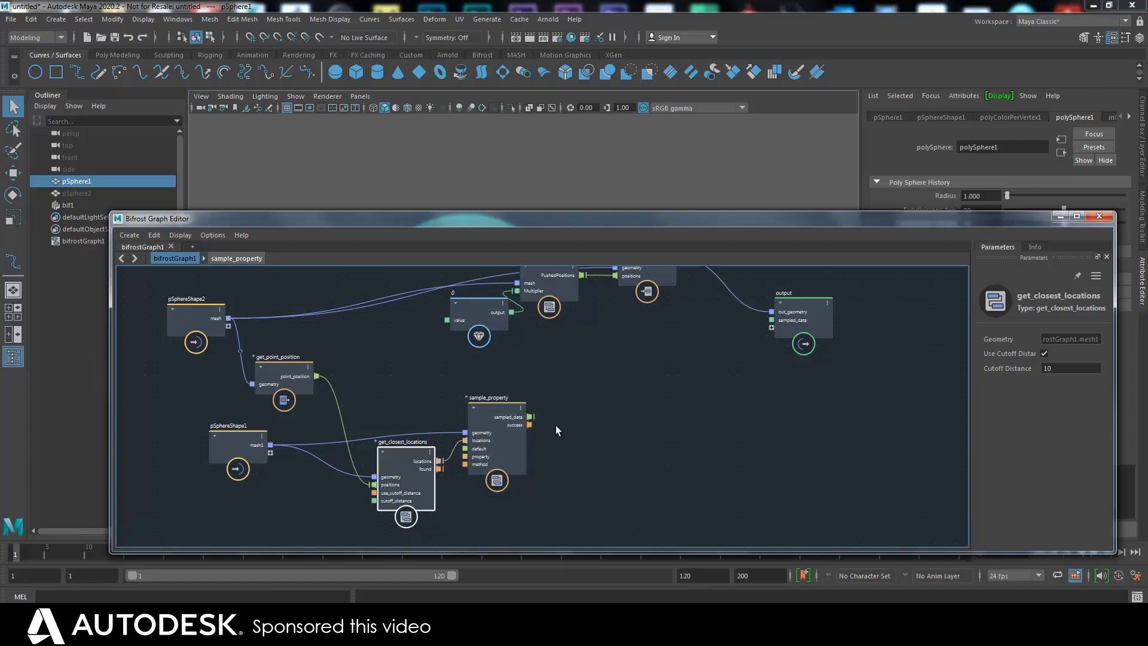
key("Tab")
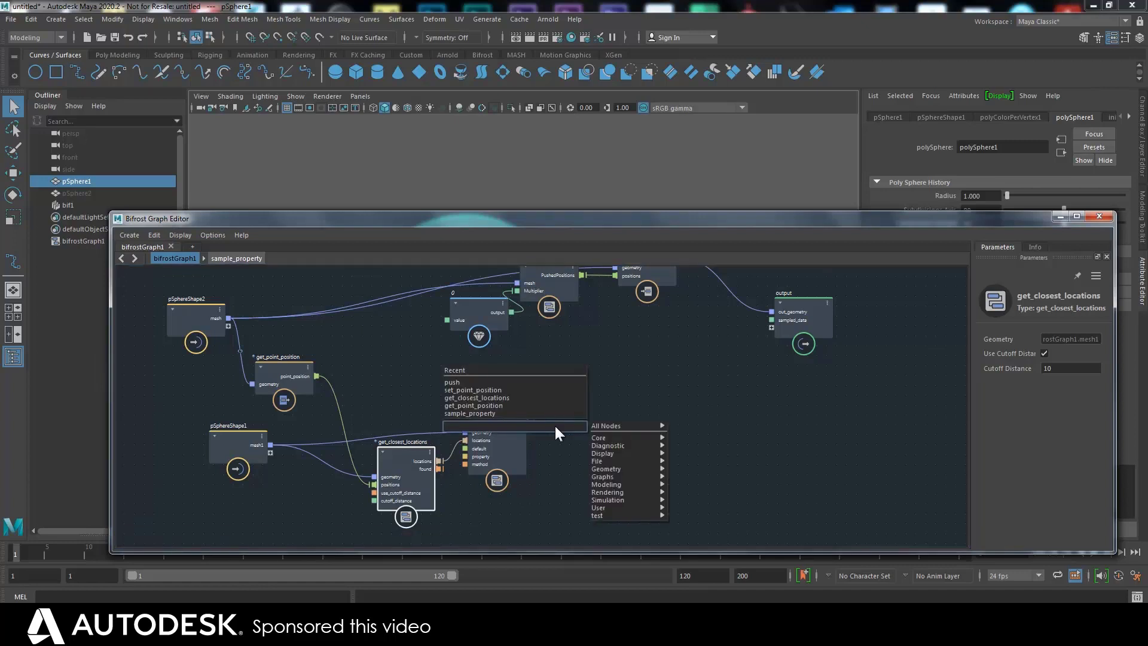
type("f")
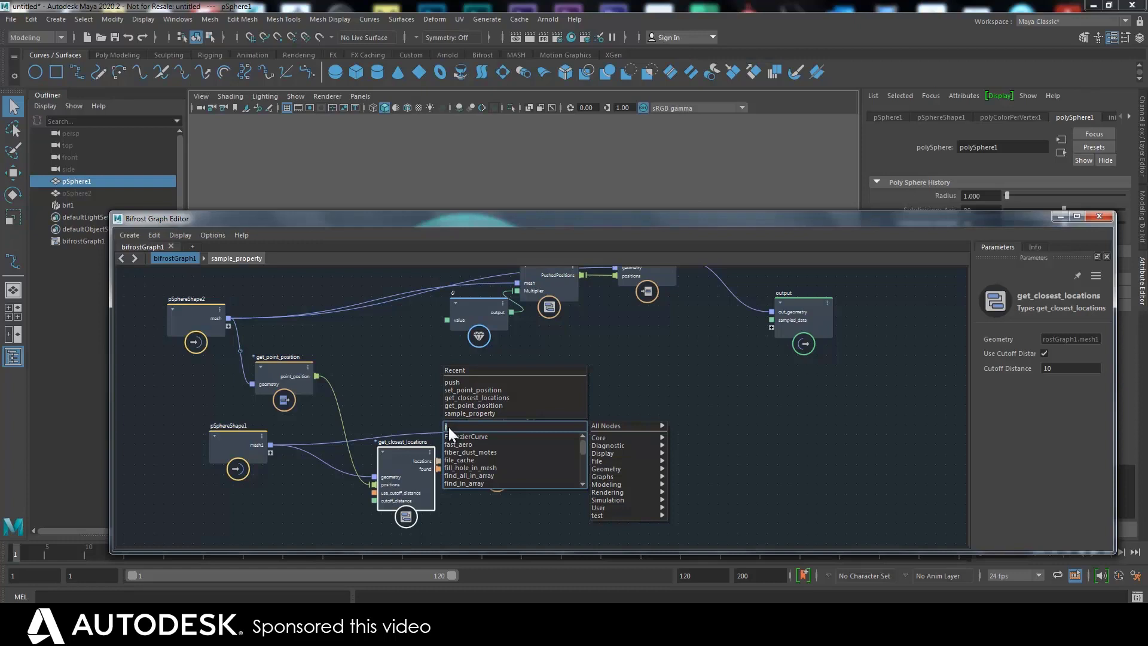
key("BackSpace")
type("vect")
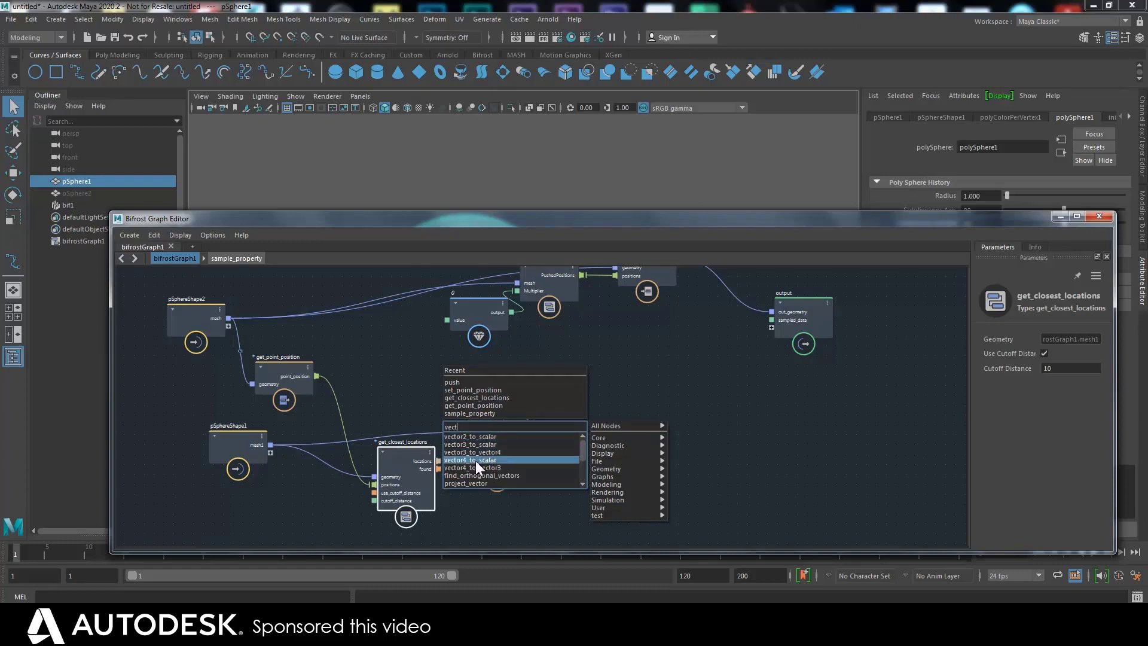
left_click(474, 461)
left_click_drag(509, 445, 565, 428)
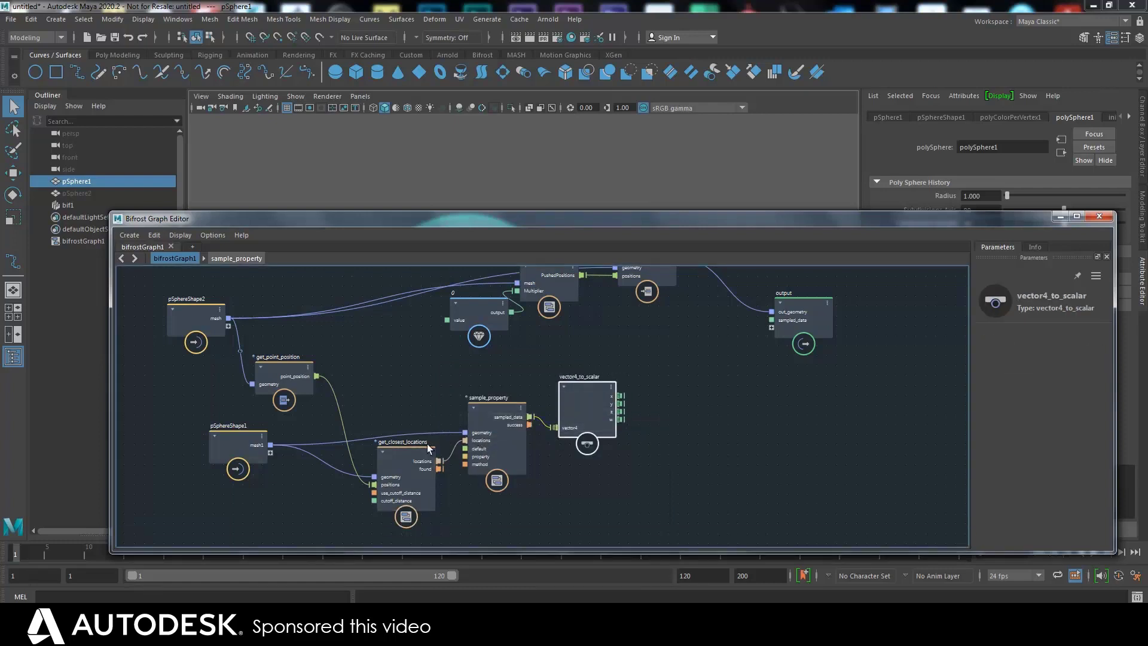
Step: Rearrange get_closest_locations, sample_property and vector4_to_scalar so the sampling chain is spaced out clearly
left_click_drag(403, 455, 378, 455)
left_click_drag(480, 418, 452, 446)
left_click_drag(579, 397, 577, 403)
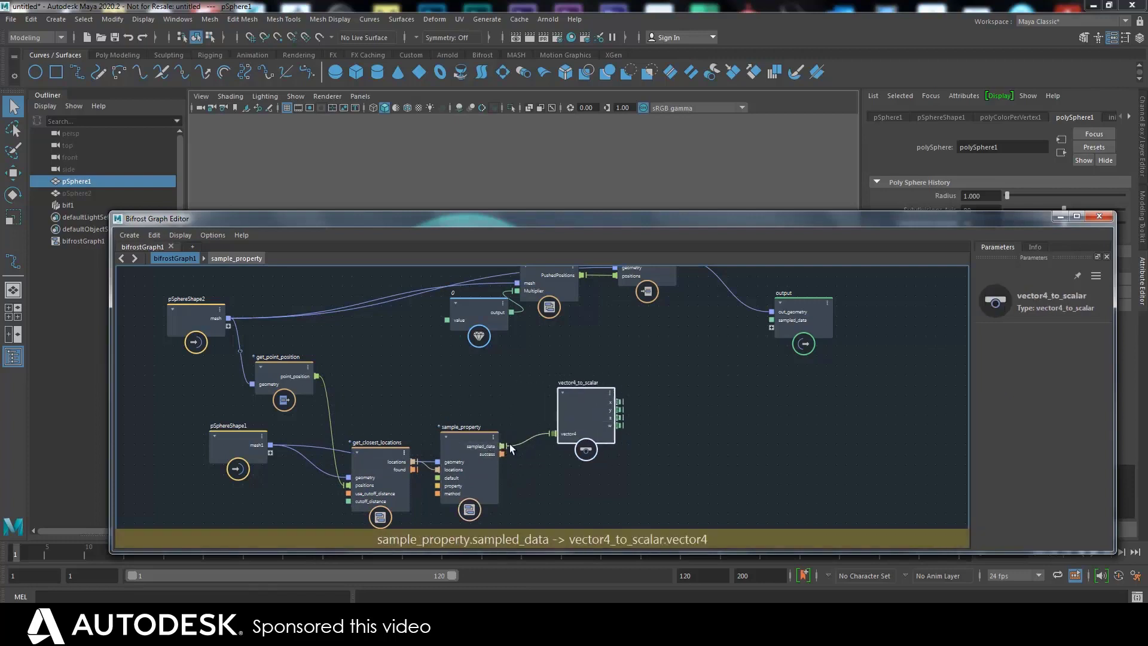
left_click_drag(458, 443, 468, 415)
left_click(376, 457)
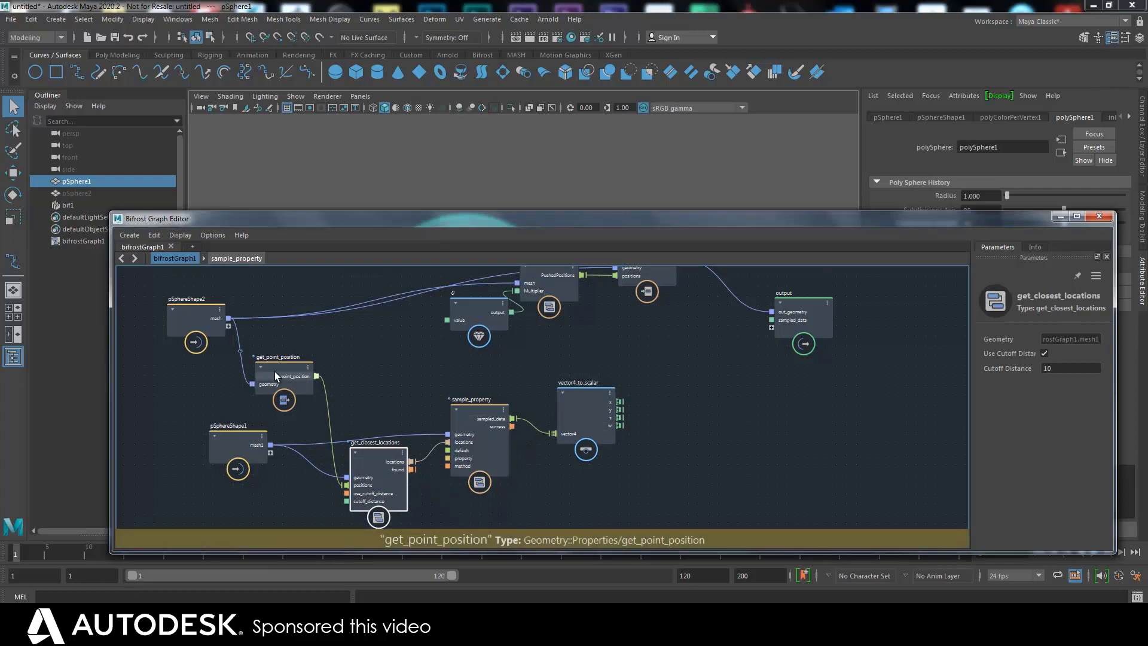
left_click(468, 411)
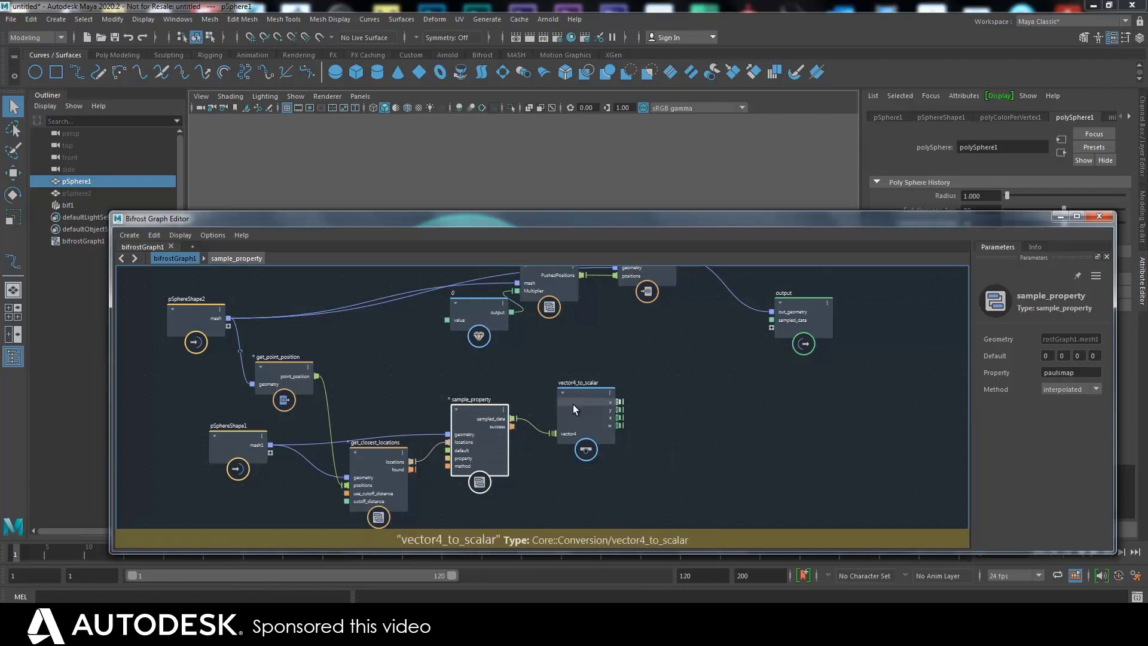
Step: Connect the x output of vector4_to_scalar to the push compound's Multiplier in place of the value node, moving both nodes
left_click_drag(572, 403, 543, 385)
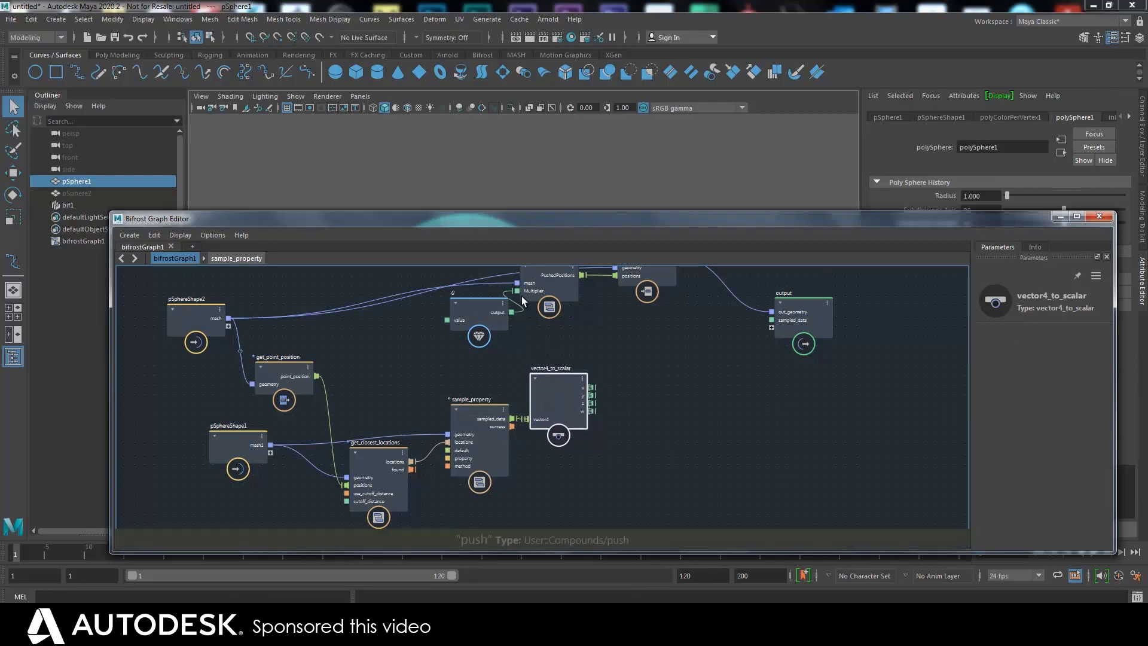
left_click_drag(472, 313, 446, 336)
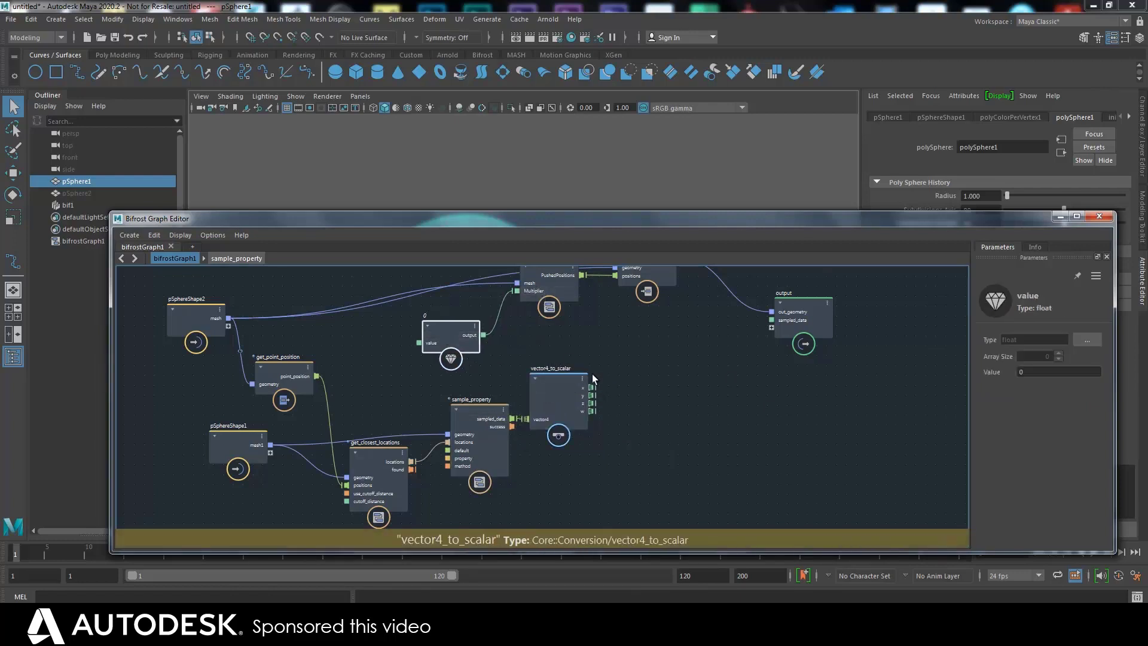
left_click_drag(592, 388, 516, 292)
Step: Uncover the viewport, select bif1 and move the pushed mesh sideways so it stands clear beside the painted sphere
left_click_drag(539, 220, 591, 410)
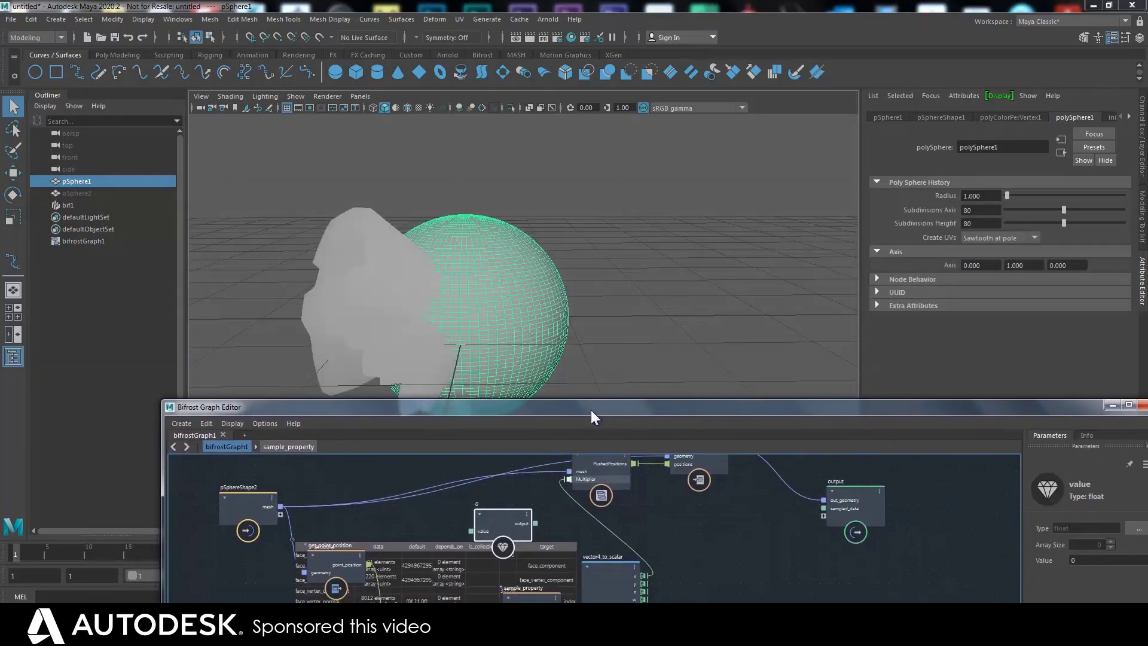
left_click(74, 192)
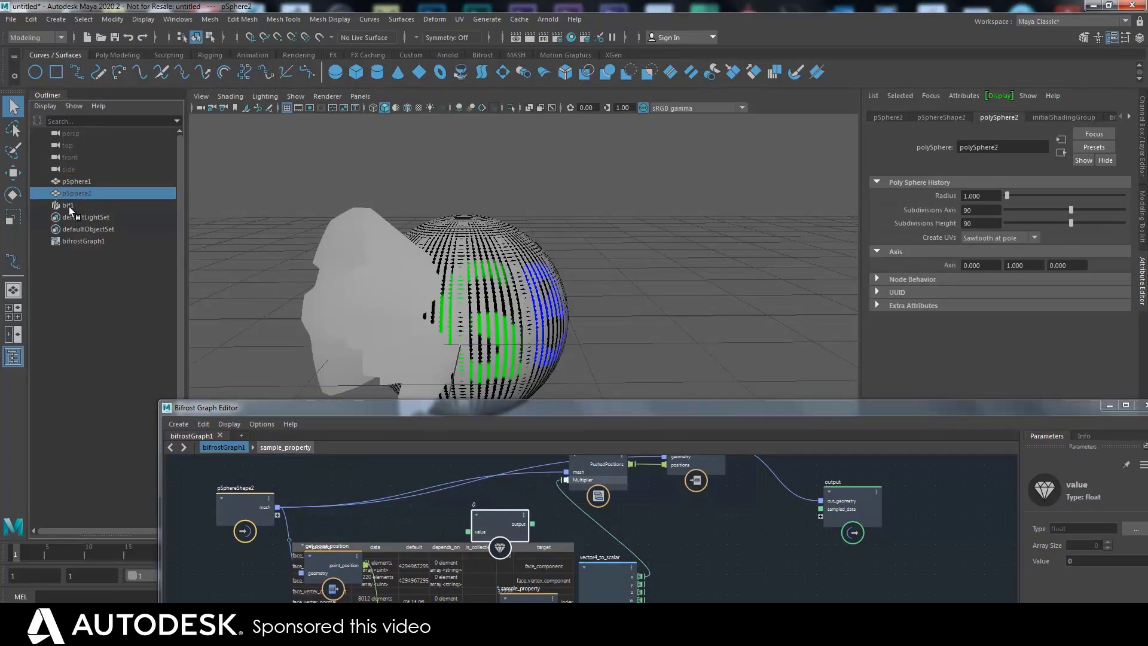
left_click(79, 205)
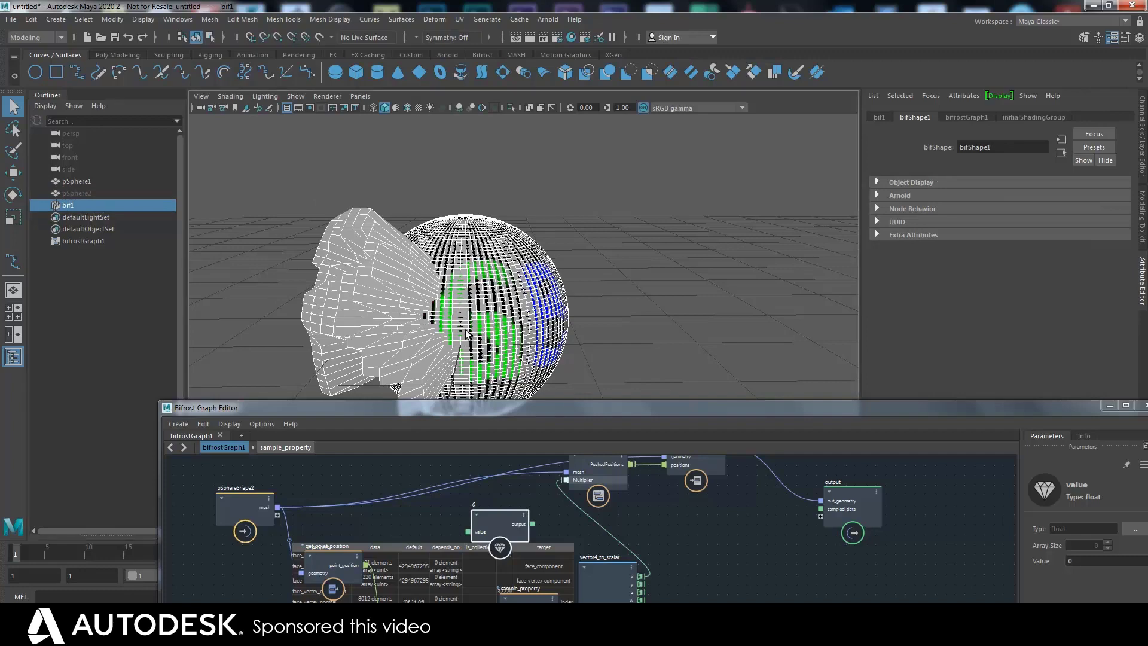
key("w")
left_click_drag(445, 318, 690, 279)
right_click_drag(595, 242, 562, 233, "alt")
middle_click_drag(561, 233, 546, 192, "alt")
left_click_drag(546, 192, 550, 214, "alt")
Step: Bring the graph back into view and hide the watchpoint info on the connection from pSphereShape2 to get_point_position
left_click_drag(564, 410, 564, 190)
right_click(291, 320)
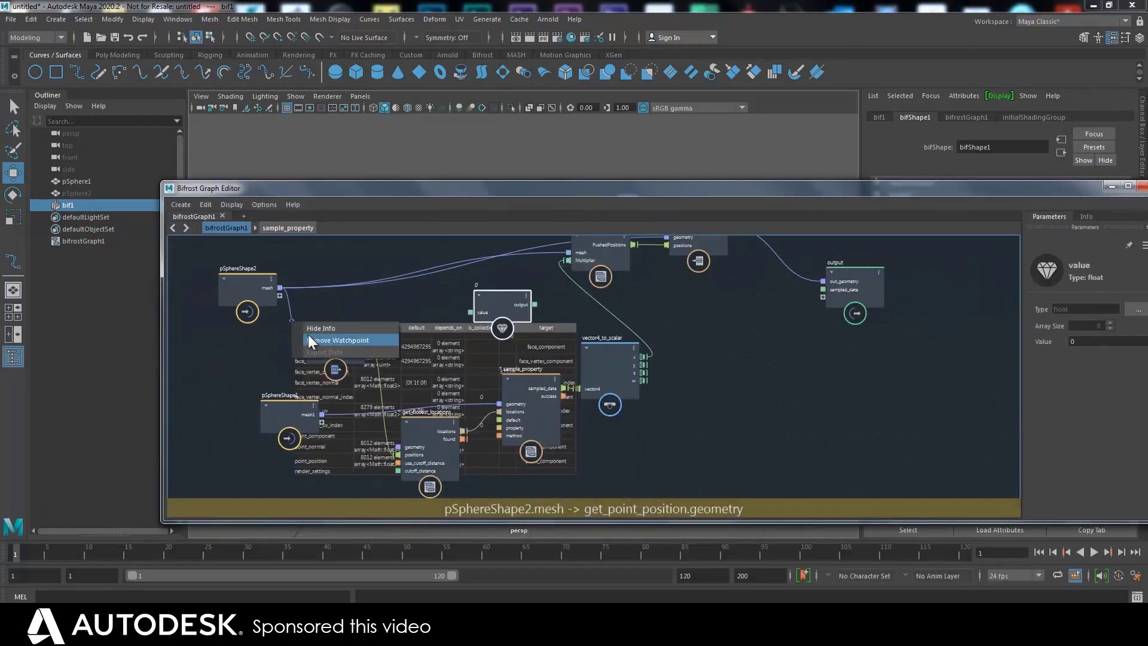
left_click(314, 328)
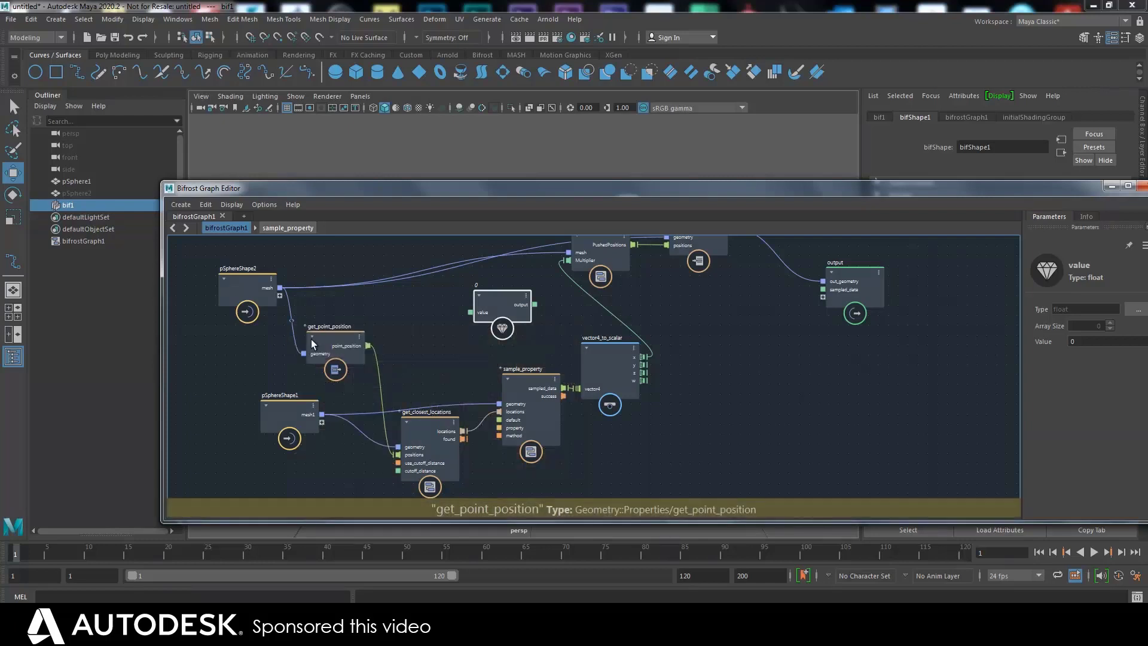
Step: Rearrange the pSphereShape1, vector4_to_scalar, pSphereShape2, set_point_position and push nodes so the graph is laid out more clearly
left_click_drag(282, 412, 258, 436)
left_click_drag(608, 369, 613, 420)
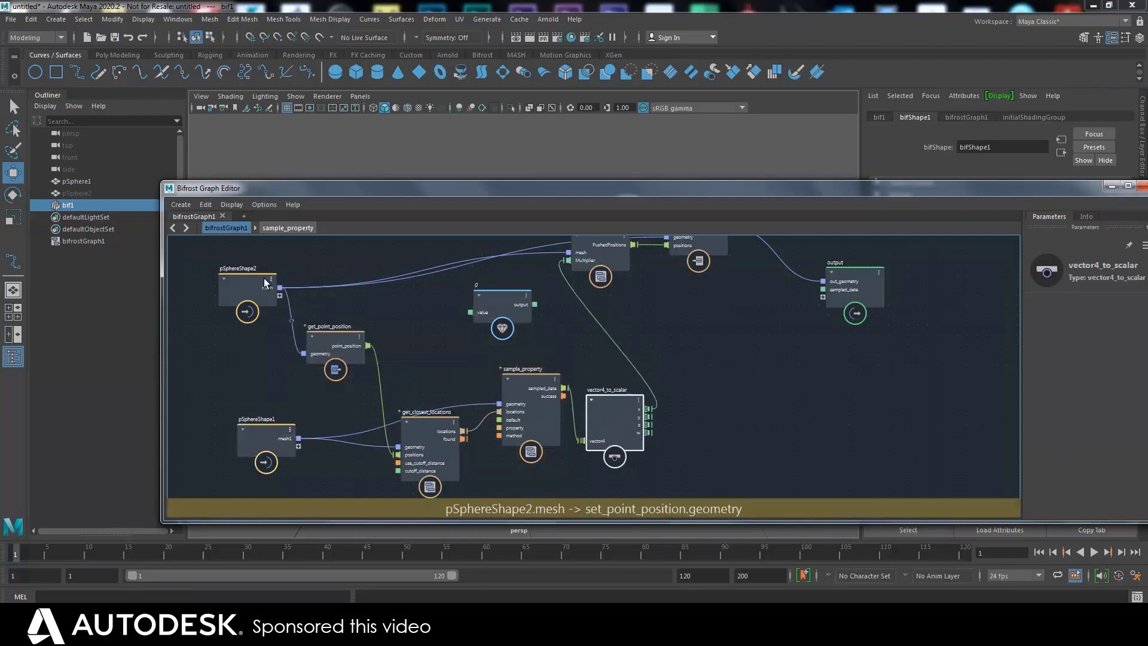
left_click_drag(255, 281, 258, 282)
left_click_drag(360, 197, 346, 266)
left_click_drag(687, 312, 696, 336)
left_click_drag(600, 335, 629, 389)
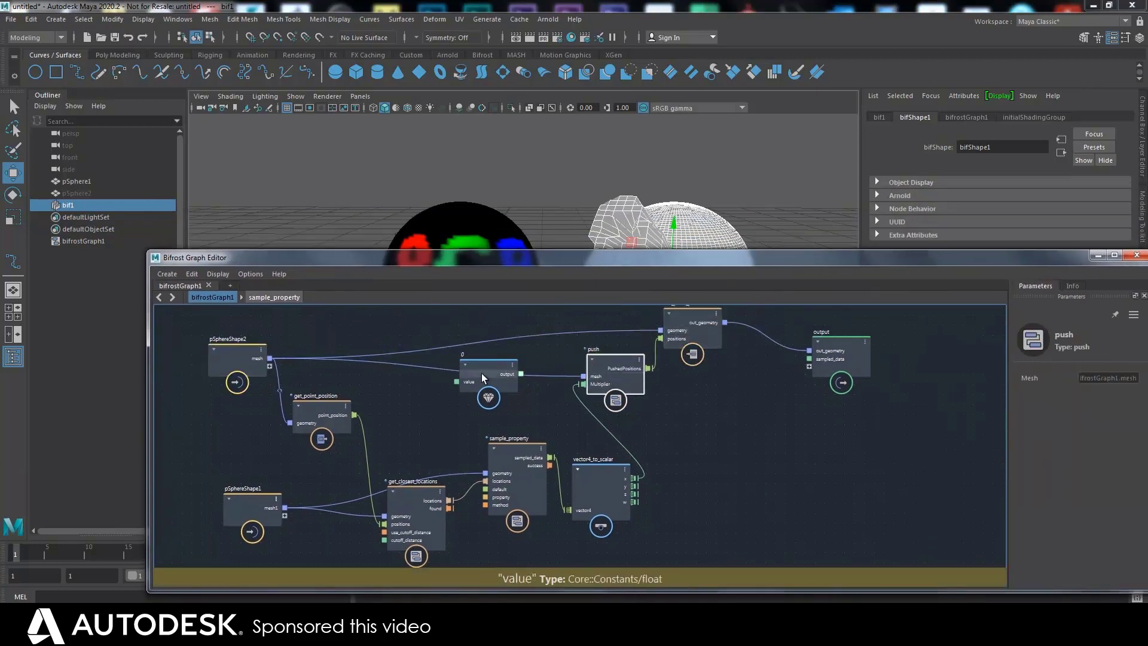
Step: Delete the unused value node and move pSphereShape1 up slightly in the graph
left_click_drag(478, 383, 476, 399)
key("Delete")
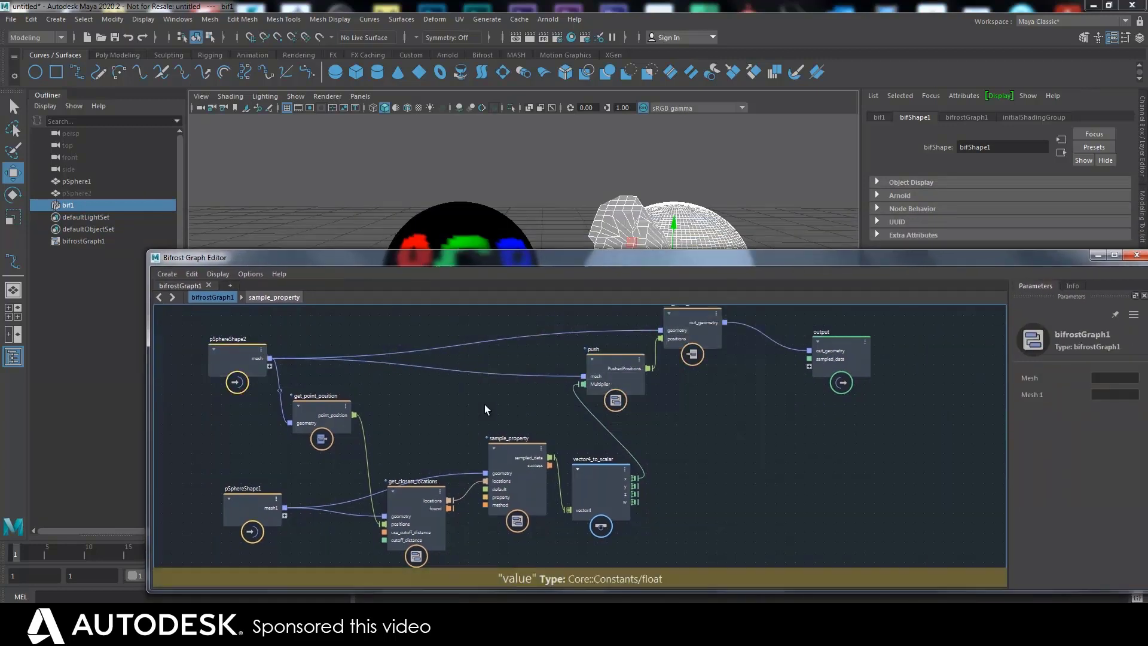
left_click_drag(252, 506, 255, 490)
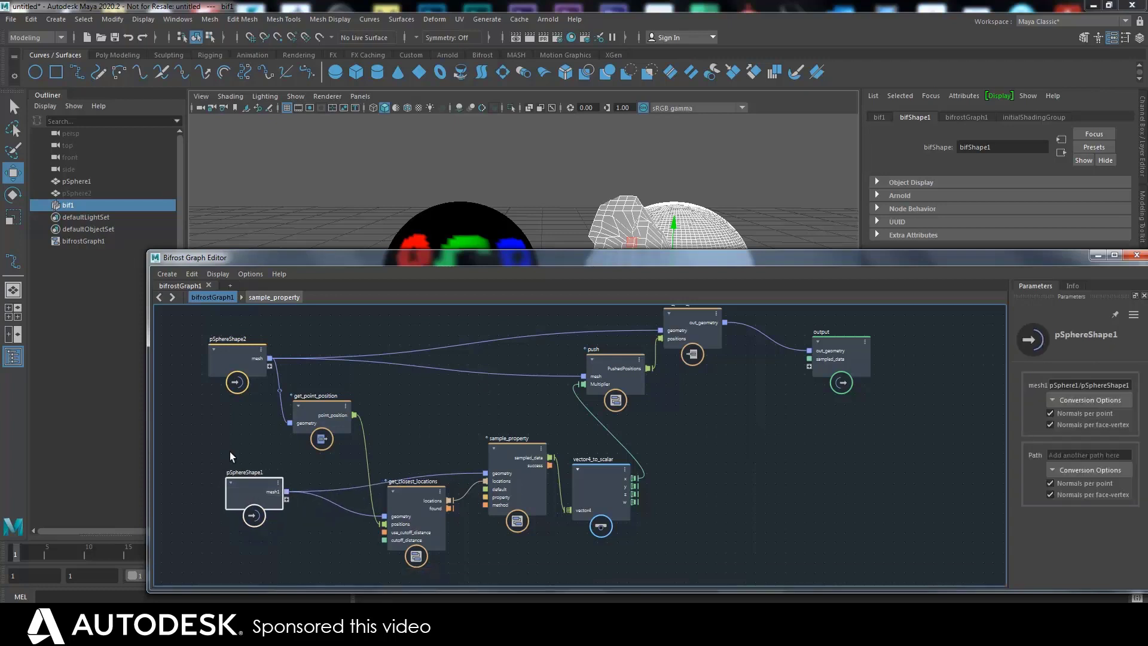
Step: Uncover the viewport, select pSphere2 and unhide it over the painted pSphere1
left_click(77, 181)
left_click_drag(361, 265, 378, 362)
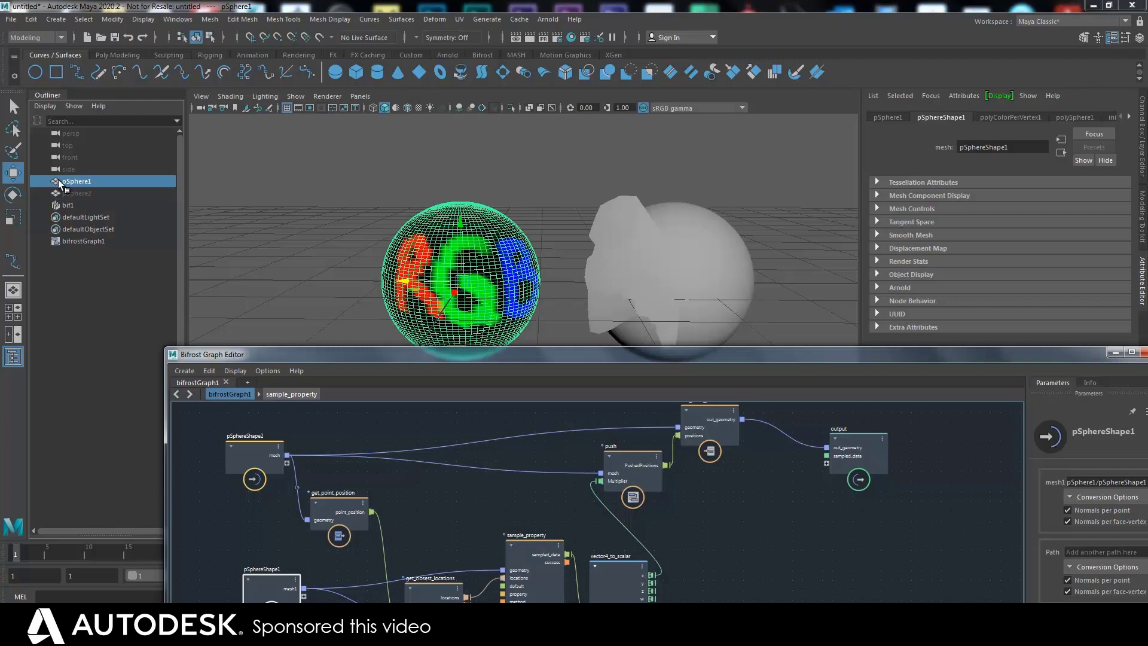
left_click(67, 193)
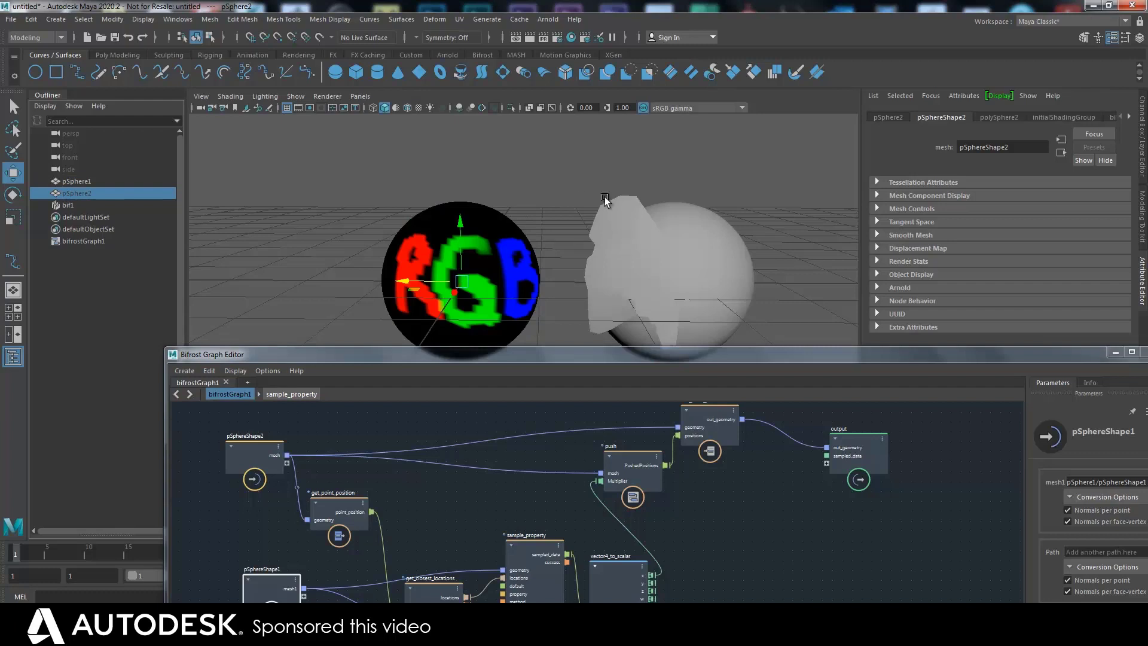
left_click(435, 285)
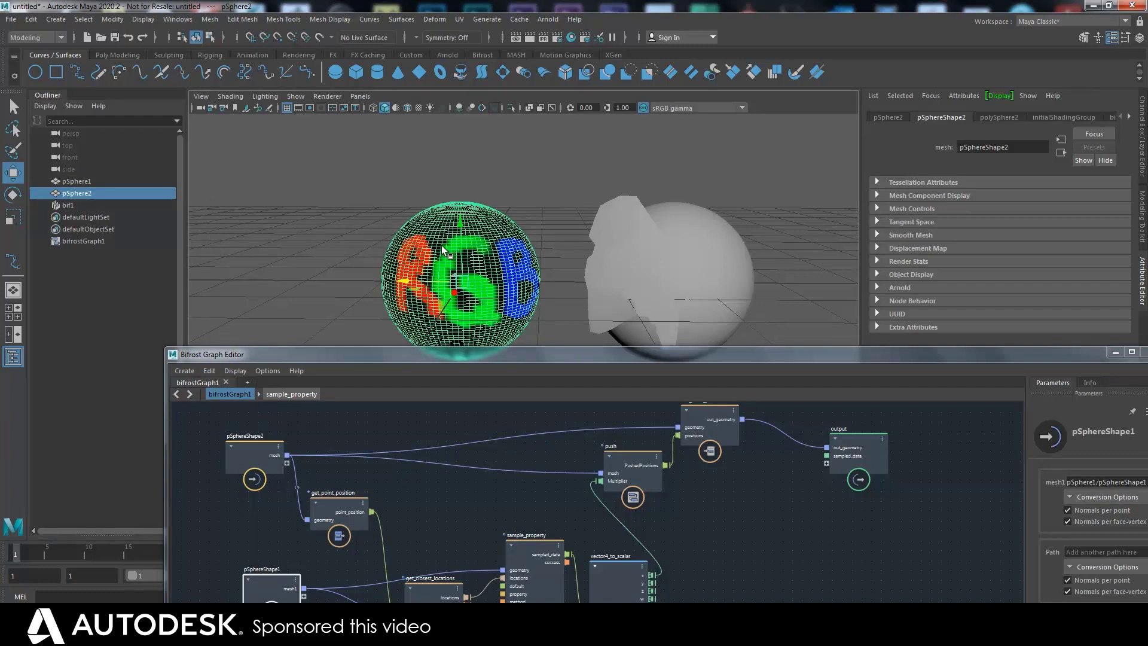
Step: Connect the y output of vector4_to_scalar to push's Multiplier and make room between set_point_position and output
left_click(69, 205)
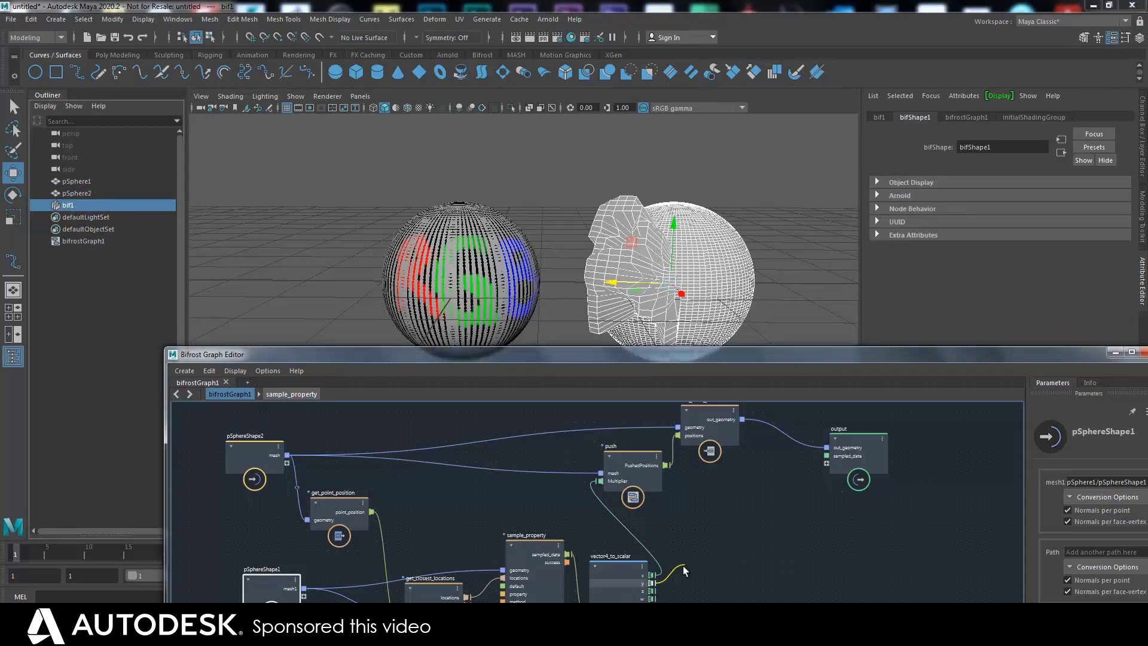
left_click_drag(601, 480, 600, 482)
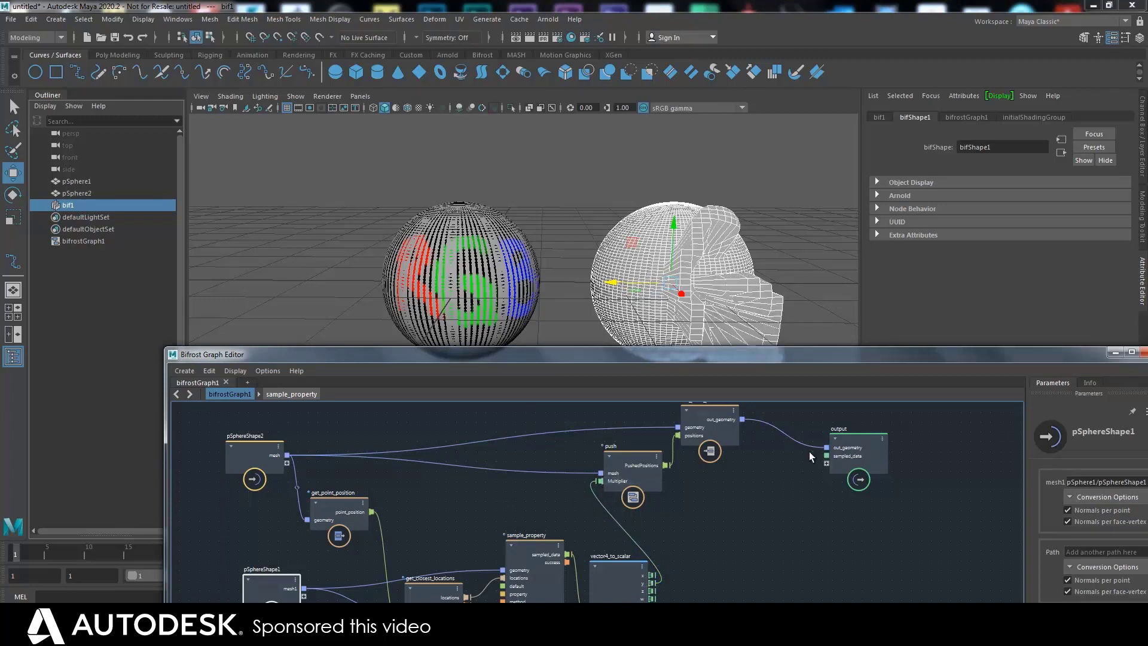
left_click_drag(848, 460, 908, 449)
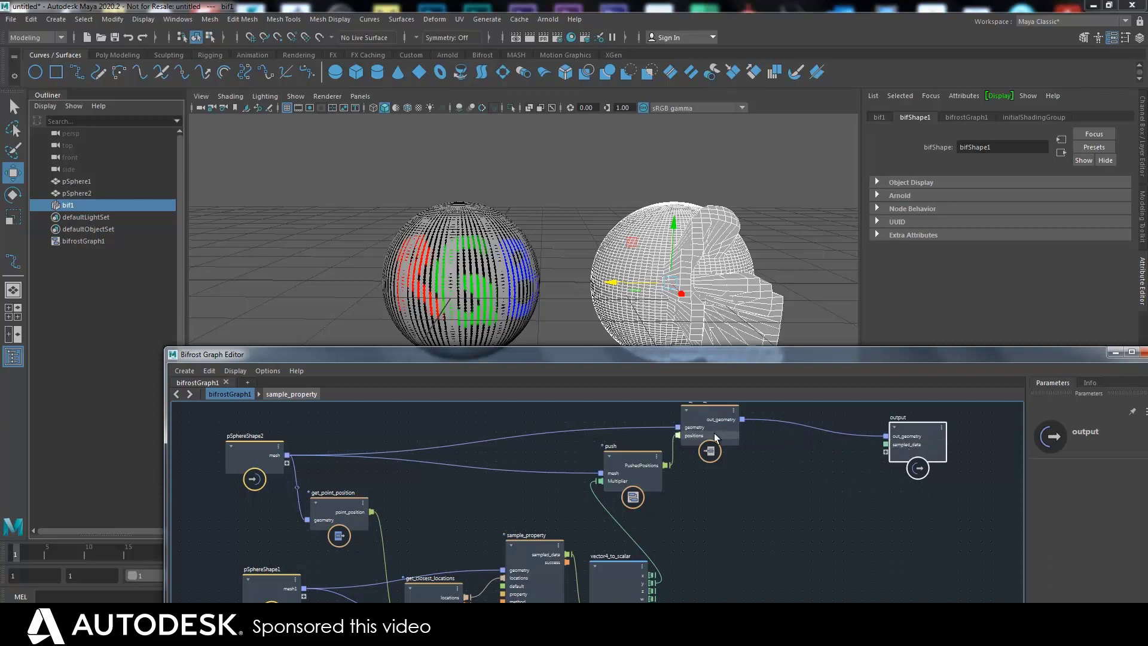
left_click_drag(712, 441, 719, 449)
key("Tab")
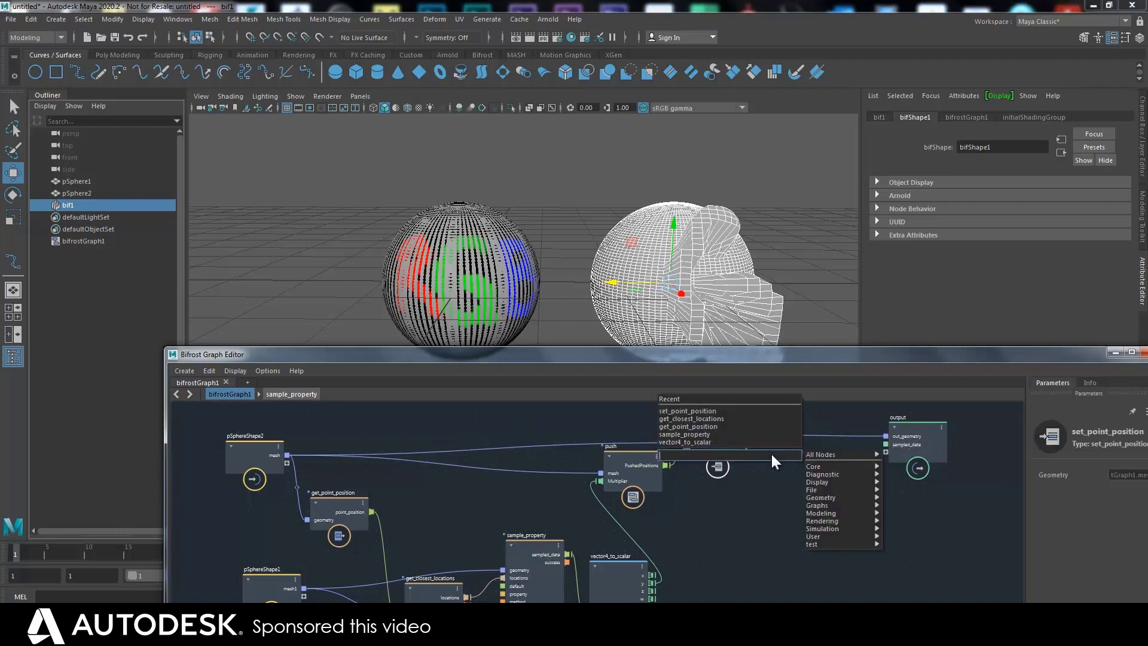
type("upd")
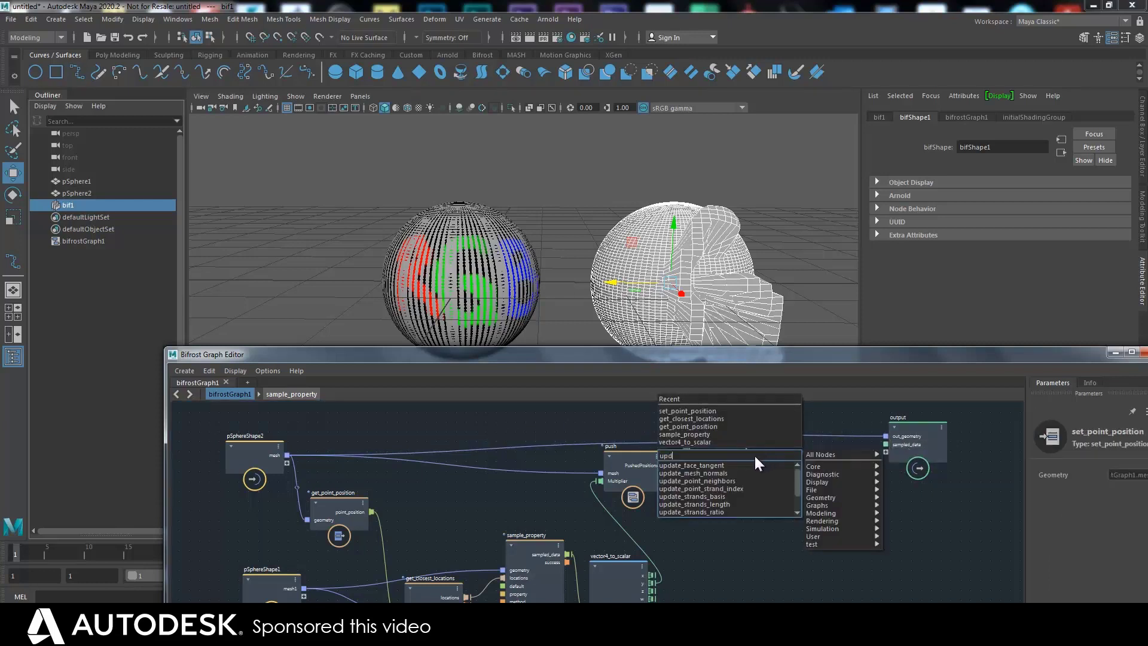
type("a")
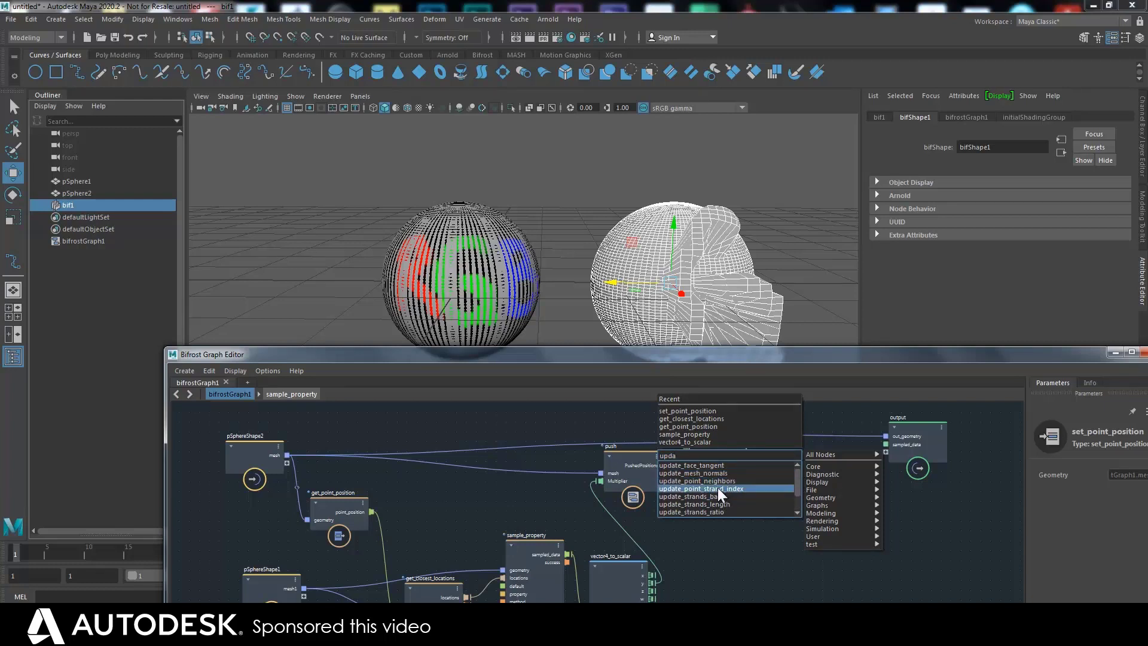
left_click(688, 465)
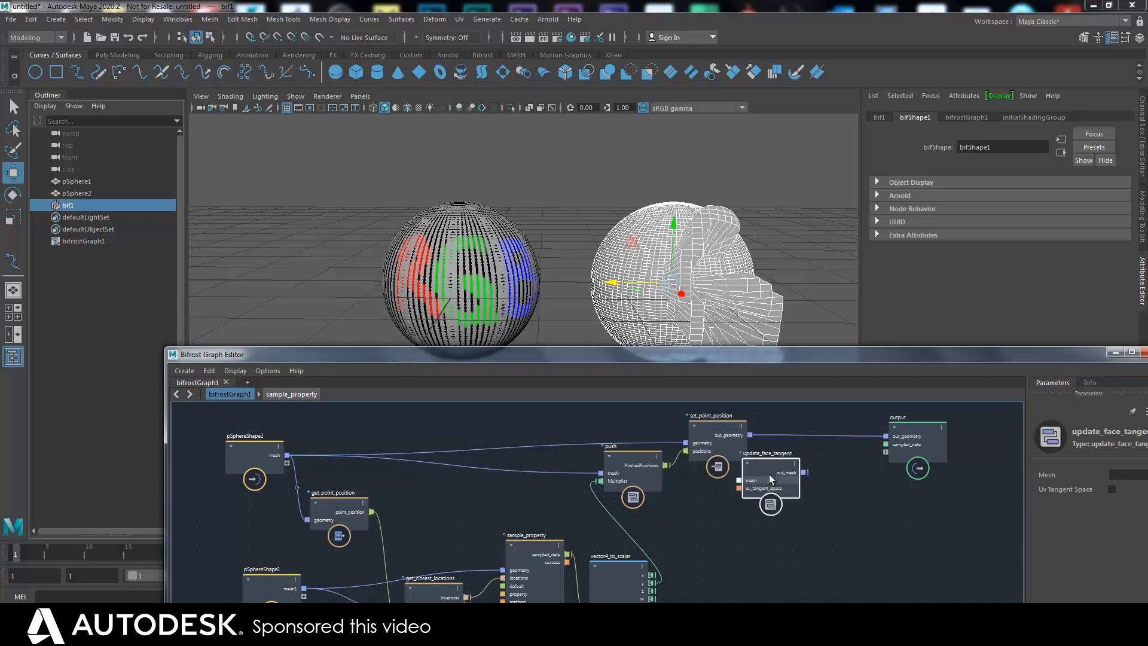
left_click_drag(769, 475, 810, 437)
key("Delete")
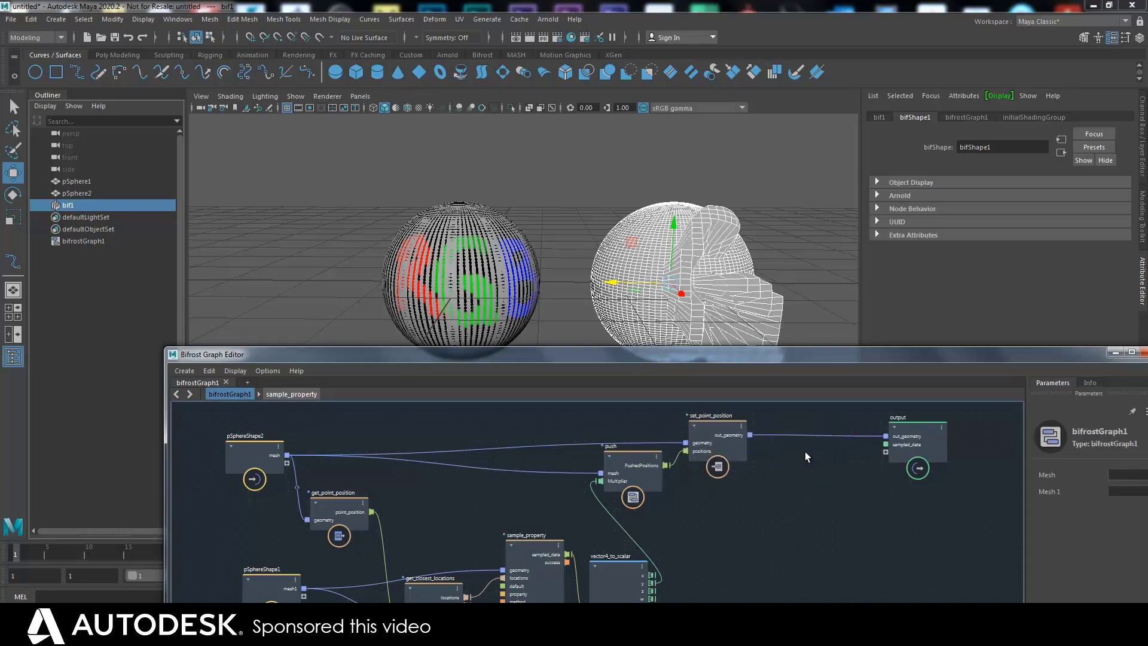
Step: Add an update_mesh_normals node between set_point_position and output, wiring its mesh input and its out_mesh to out_geometry
key("Tab")
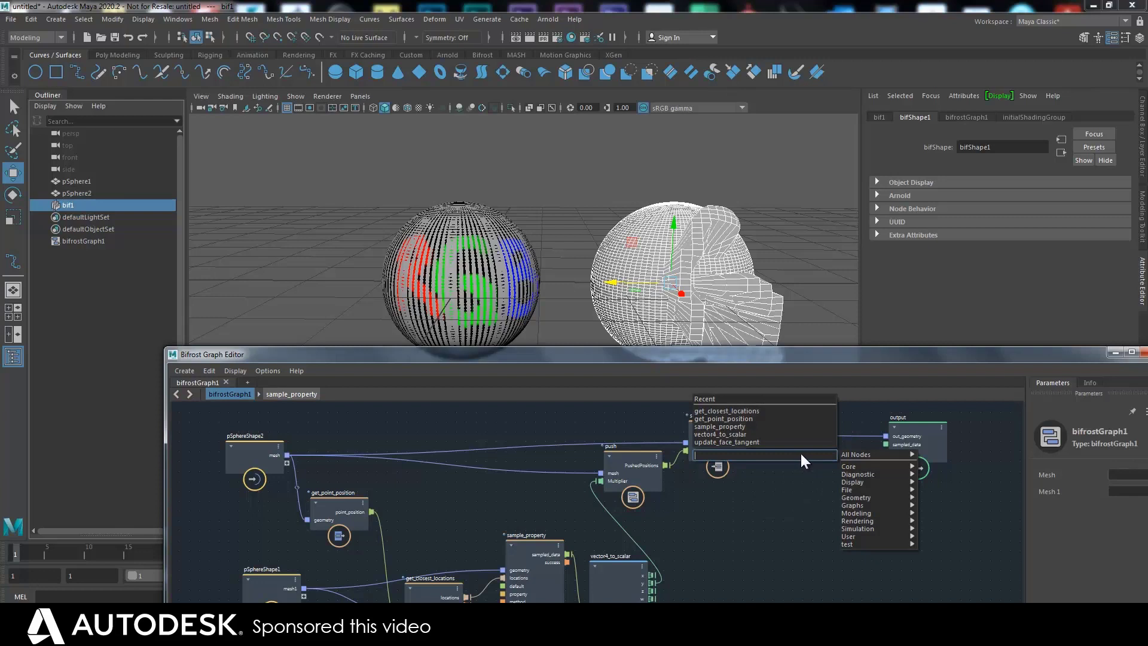
type("norm")
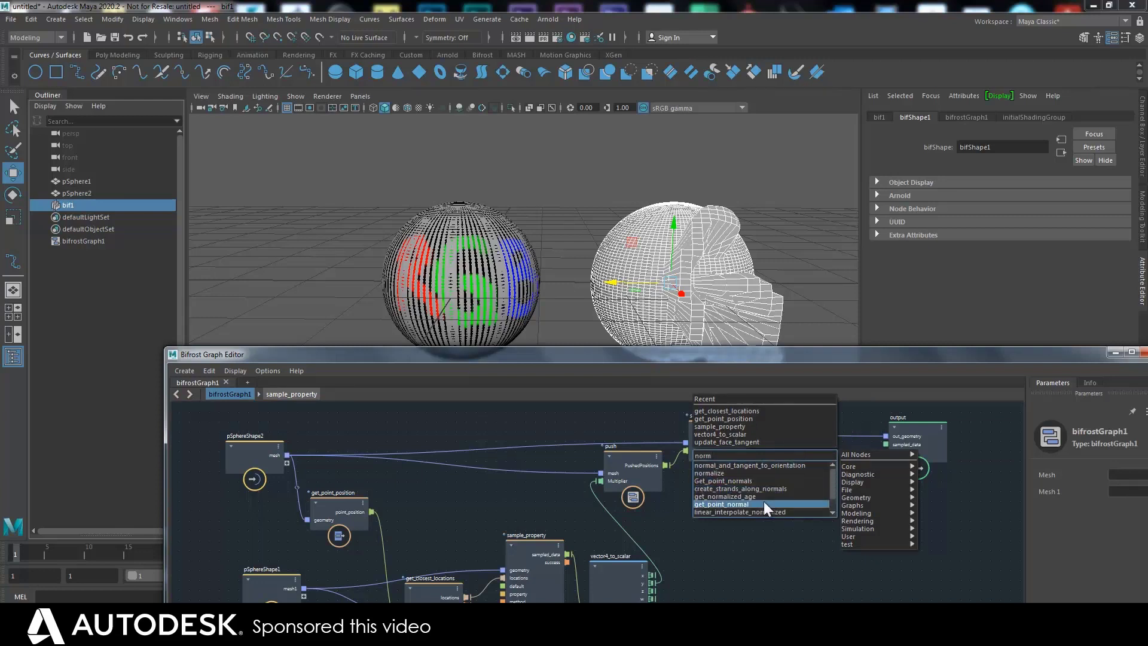
type("a")
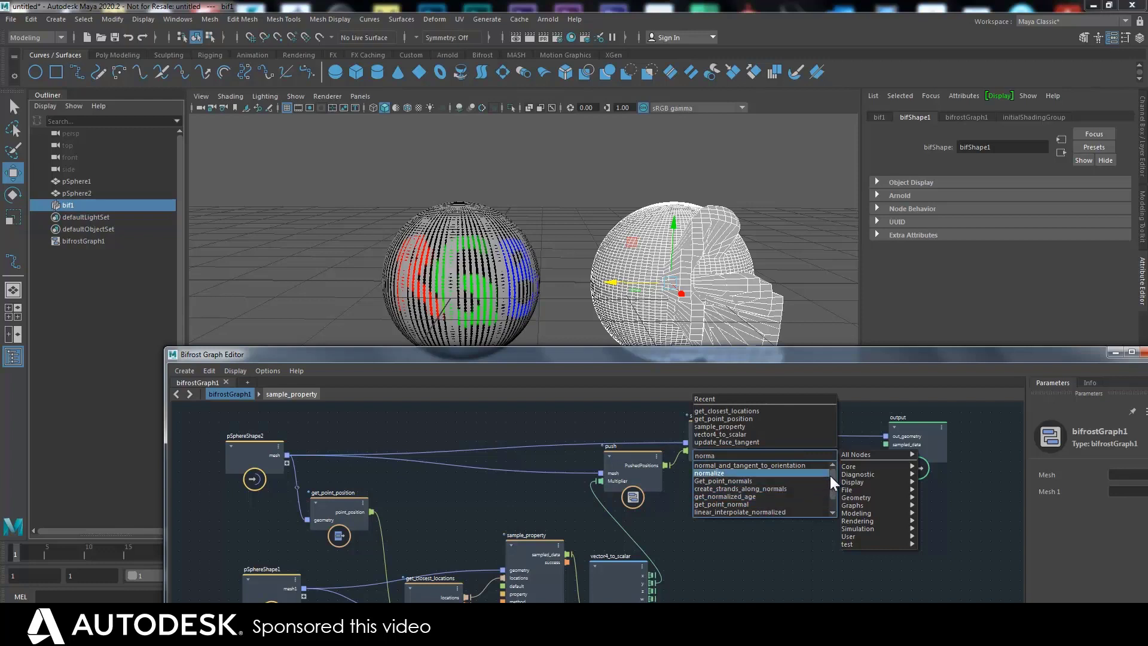
left_click_drag(832, 476, 833, 489)
left_click(740, 512)
left_click_drag(773, 470, 775, 475)
left_click_drag(841, 460, 886, 435)
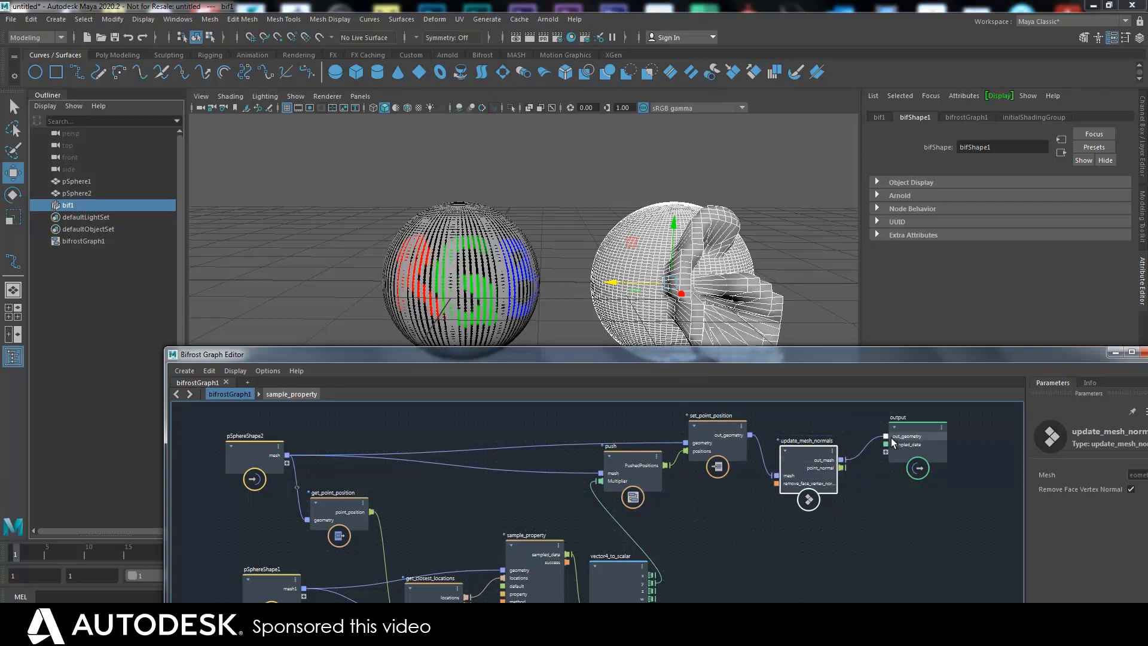
Step: Switch to the Select tool and examine the shading of the pushed mesh with bif1 selected and deselected
key("q")
left_click(607, 192)
left_click_drag(613, 358, 614, 357)
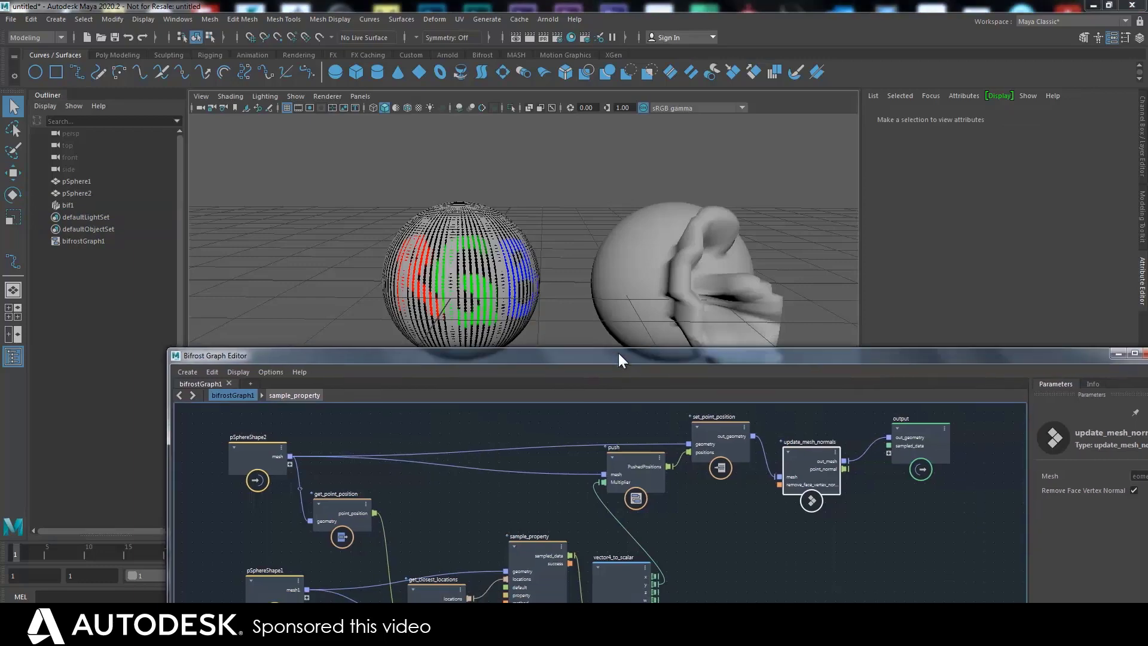
left_click(578, 245)
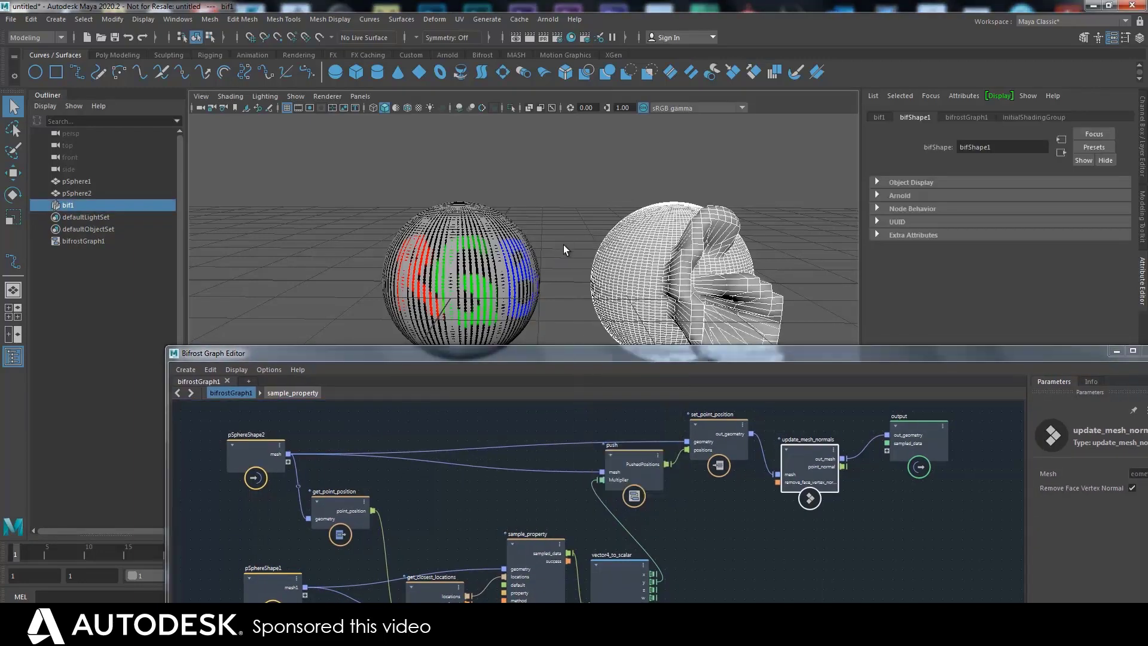
left_click(566, 304)
left_click_drag(542, 349, 552, 395)
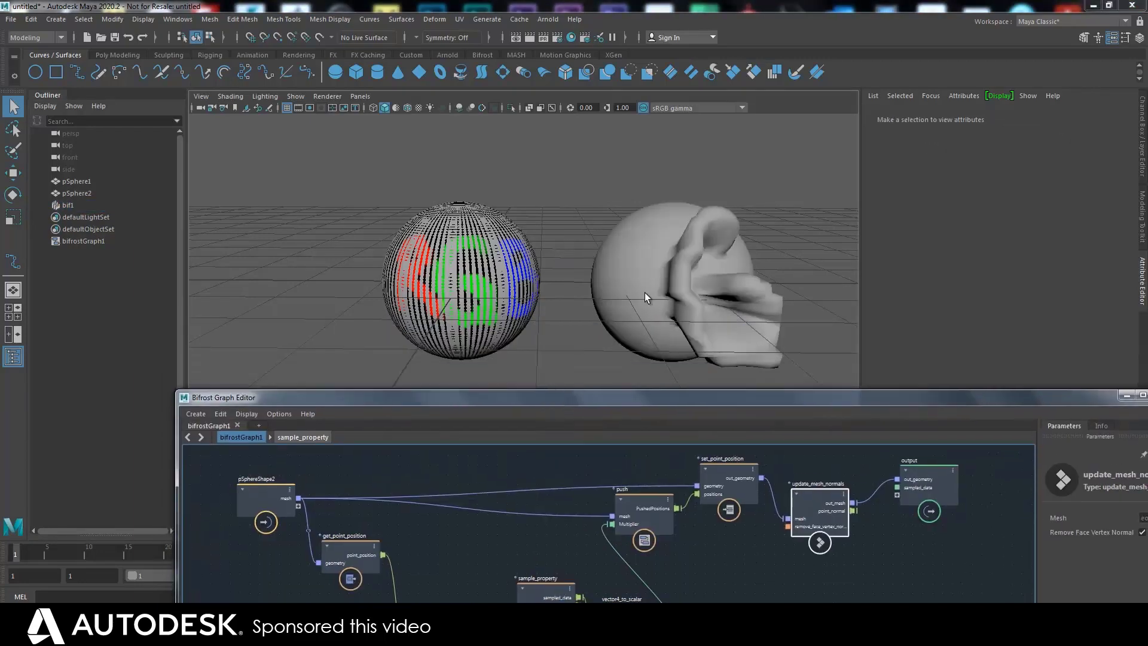
left_click(633, 256)
mouse_move(440, 398)
left_mouse_down()
mouse_move(425, 326)
mouse_move(445, 387)
left_mouse_up()
Step: Select pSphere2 and move it slightly sideways relative to the painted pSphere1
left_click(72, 181)
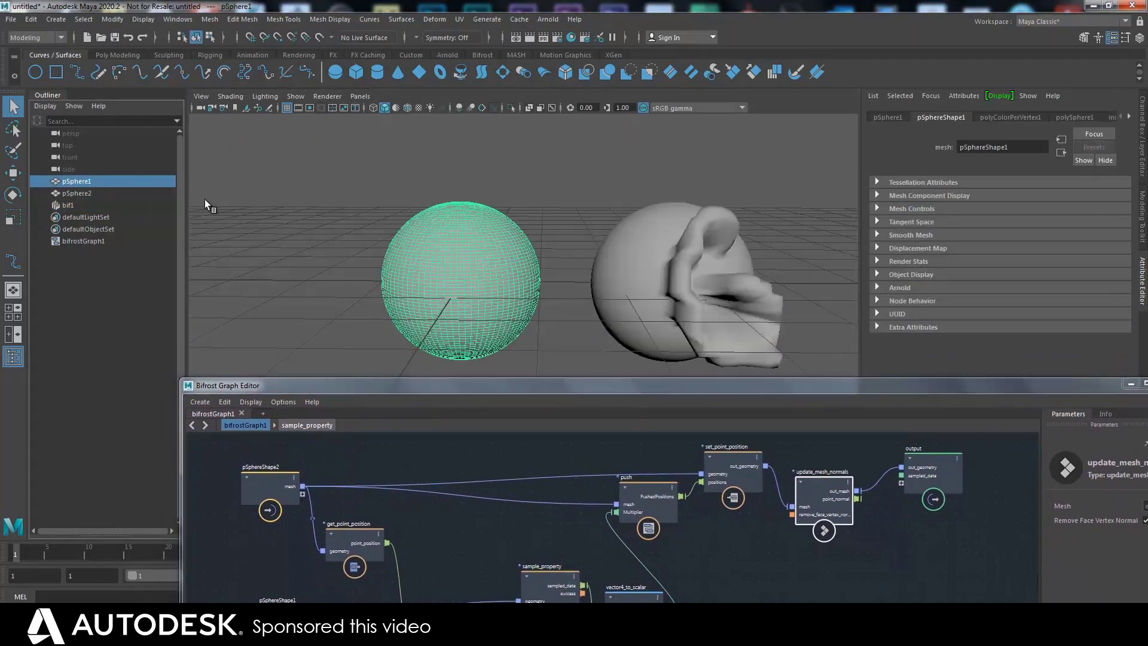
left_click(76, 192)
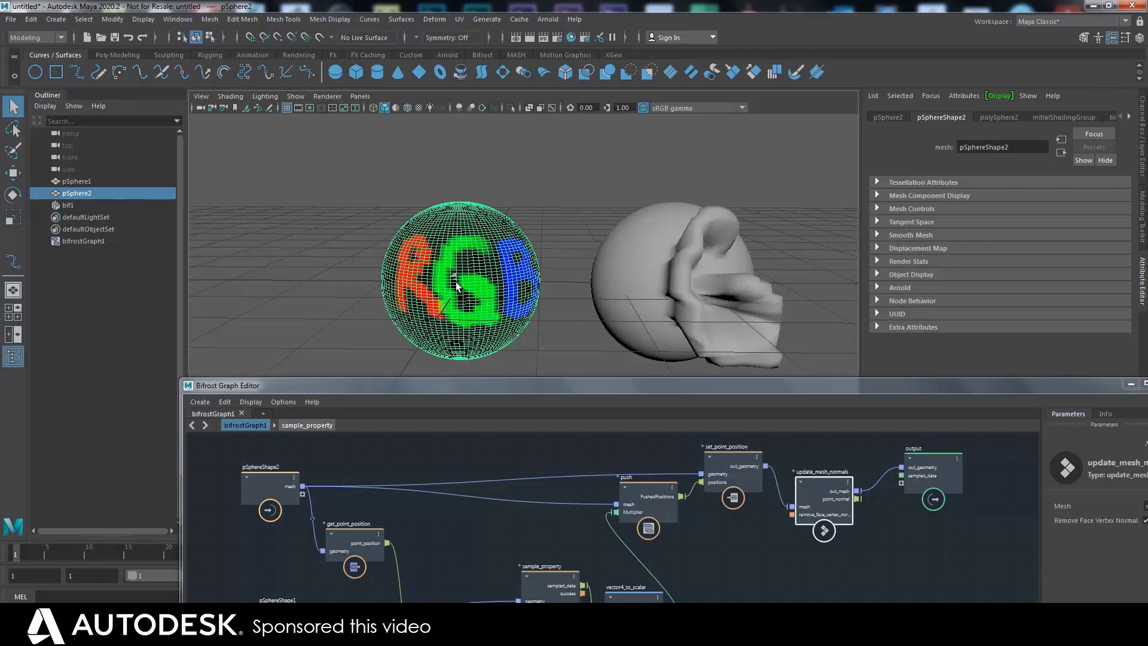
key("w")
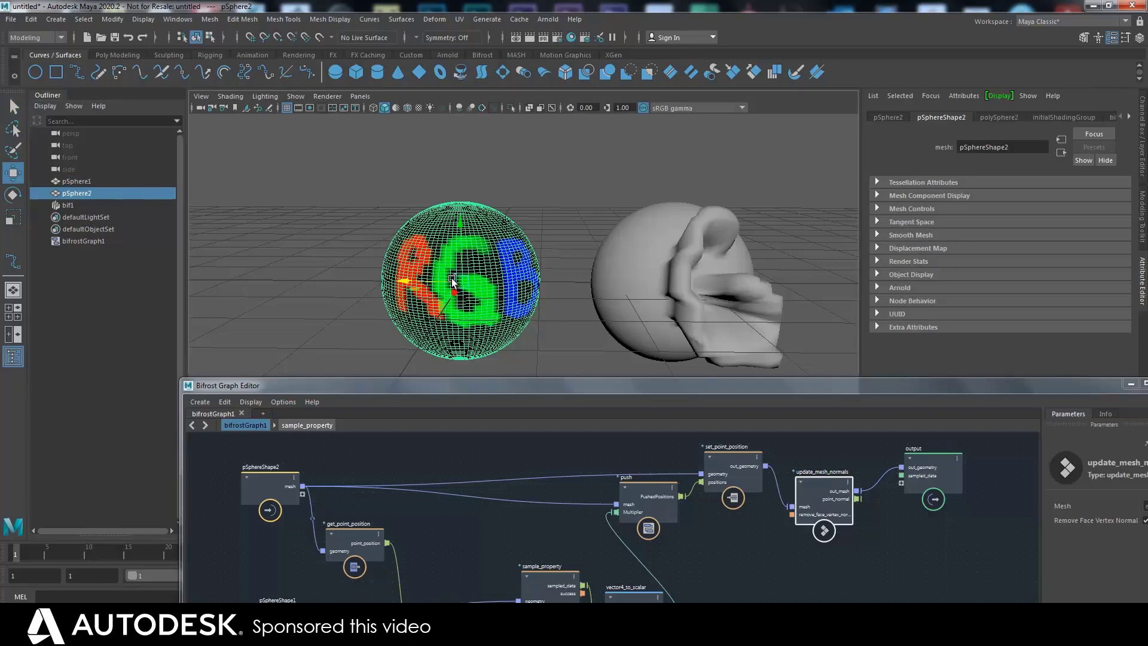
mouse_move(423, 280)
left_mouse_down()
mouse_move(439, 285)
mouse_move(397, 282)
mouse_move(455, 286)
mouse_move(386, 281)
mouse_move(470, 286)
mouse_move(418, 287)
left_mouse_up()
Step: Tidy the sampling chain by shifting get_closest_locations, sample_property and vector4_to_scalar slightly closer together
left_click_drag(465, 387, 446, 203)
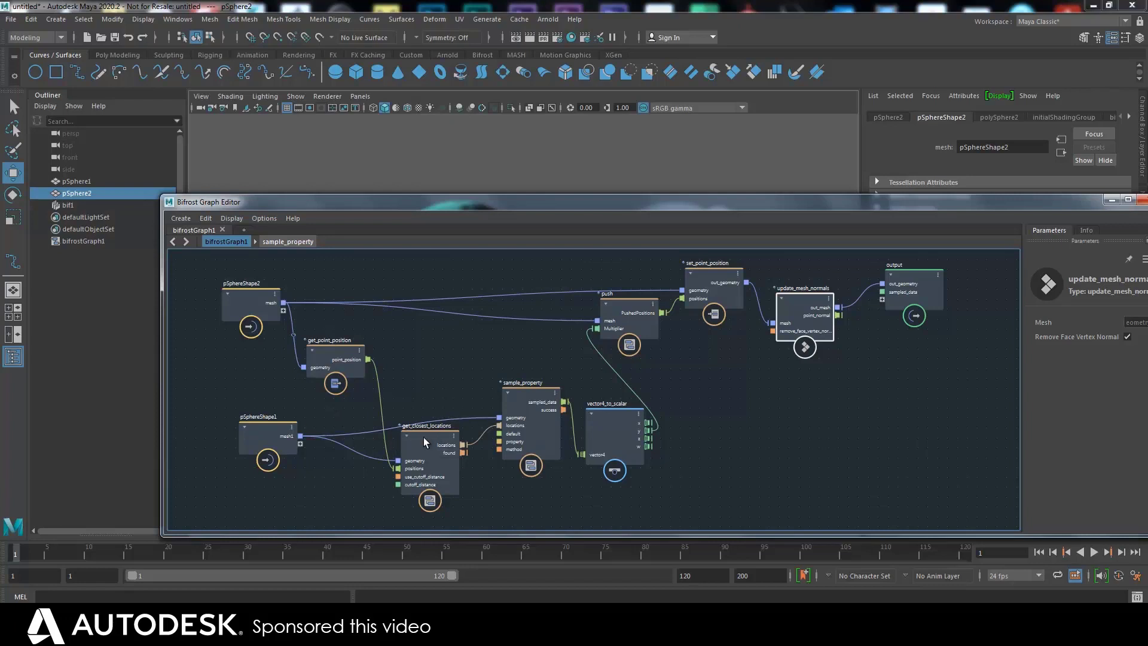
left_click_drag(426, 442, 425, 438)
mouse_move(518, 402)
left_mouse_down()
mouse_move(491, 396)
mouse_move(518, 397)
left_mouse_up()
left_click_drag(605, 425, 611, 407)
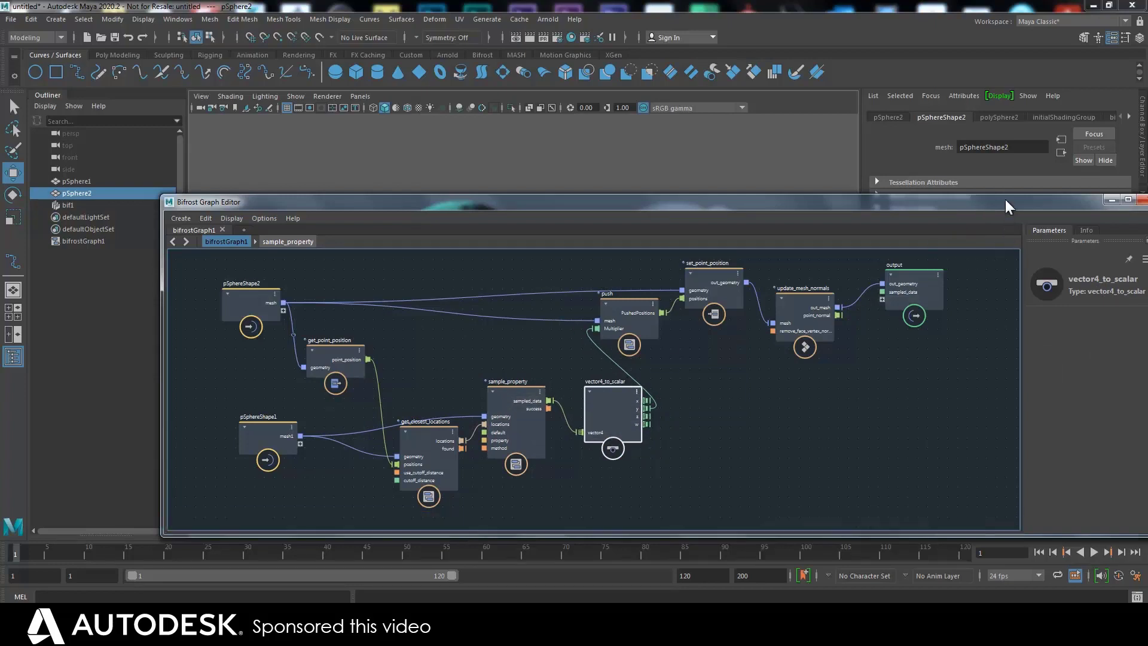
Step: Minimise the Bifrost Graph Editor to show the whole perspective view, and bring up the screen recorder window
left_click_drag(1006, 205, 887, 418)
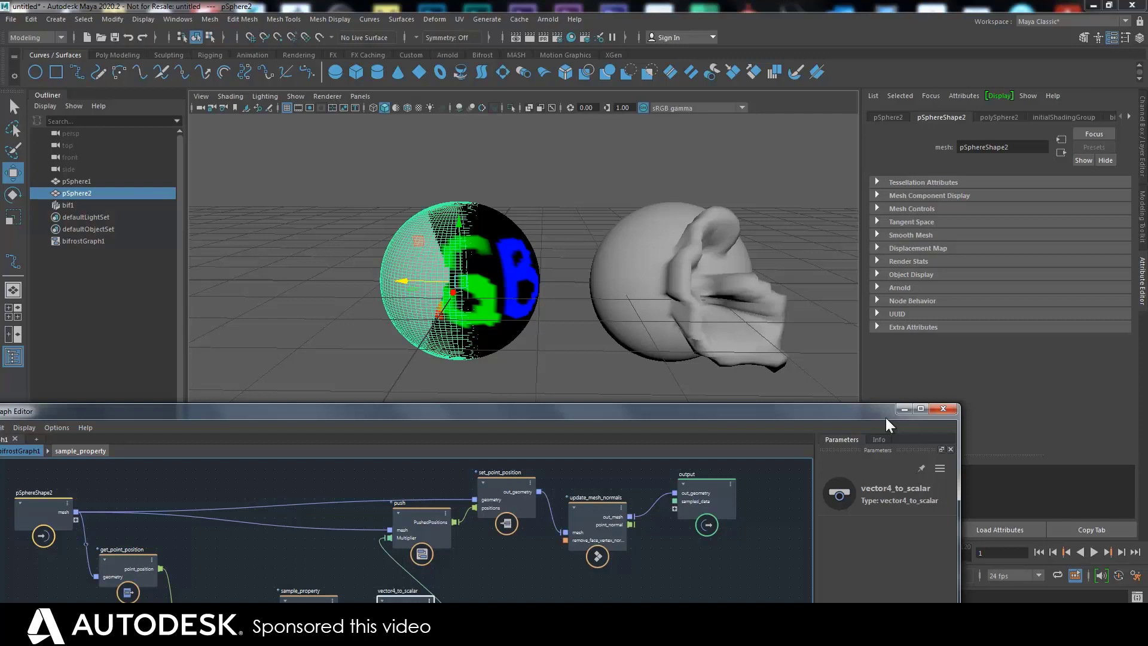
left_click(903, 409)
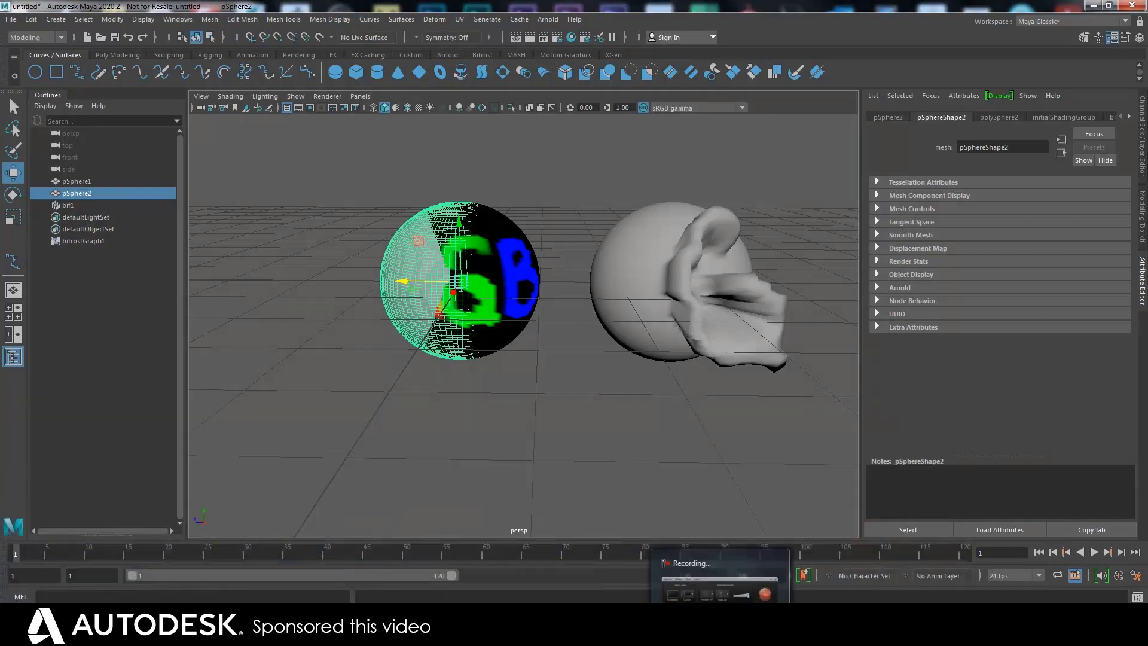
left_click(740, 598)
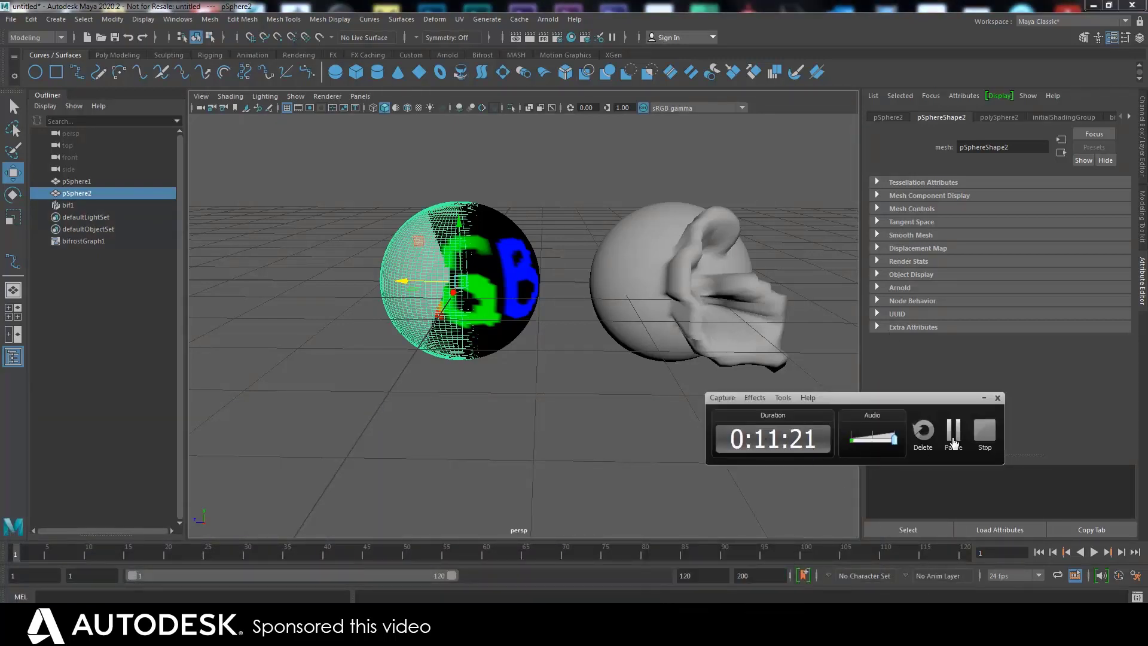